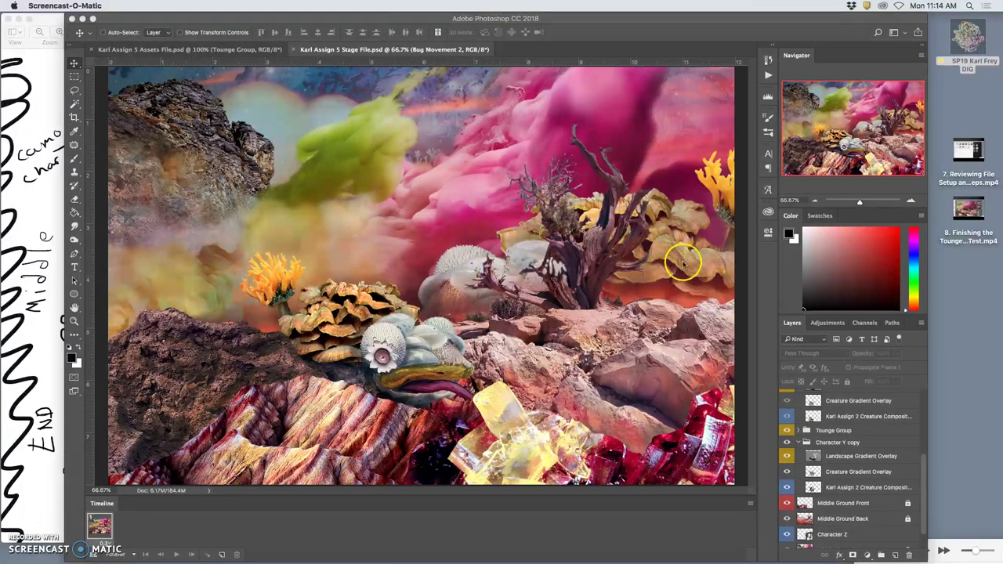
Switch to the Assign 5 Assets file and preview the Atmosphere group by toggling its visibility.
left_click(175, 51)
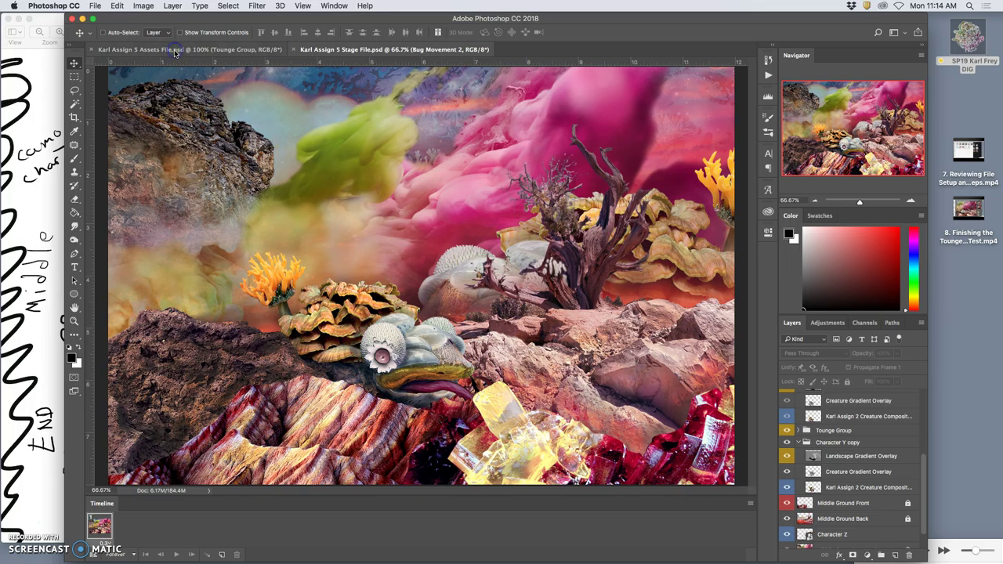
left_click(238, 52)
key("super+minus")
key("super+minus")
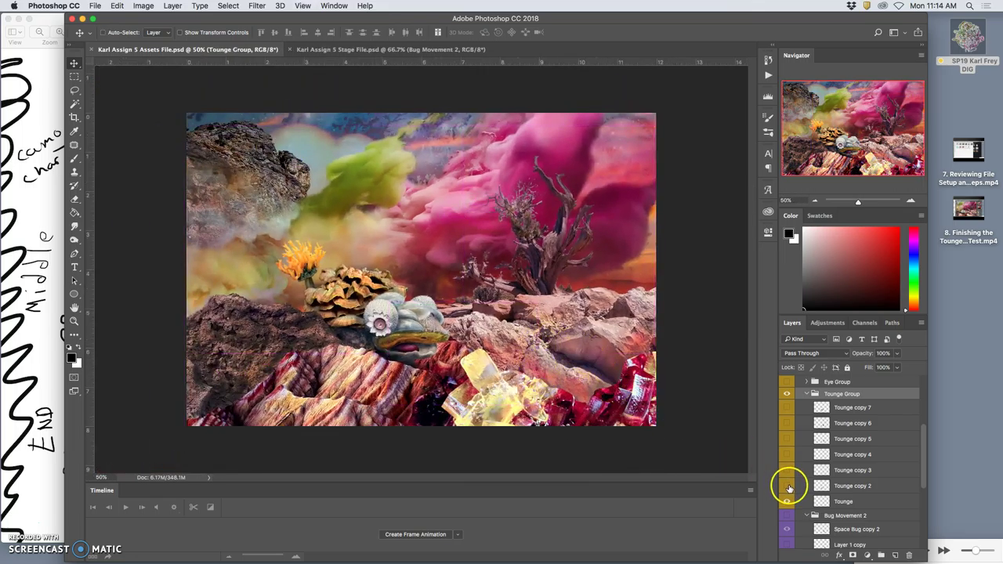
scroll(816, 415, "up", 5)
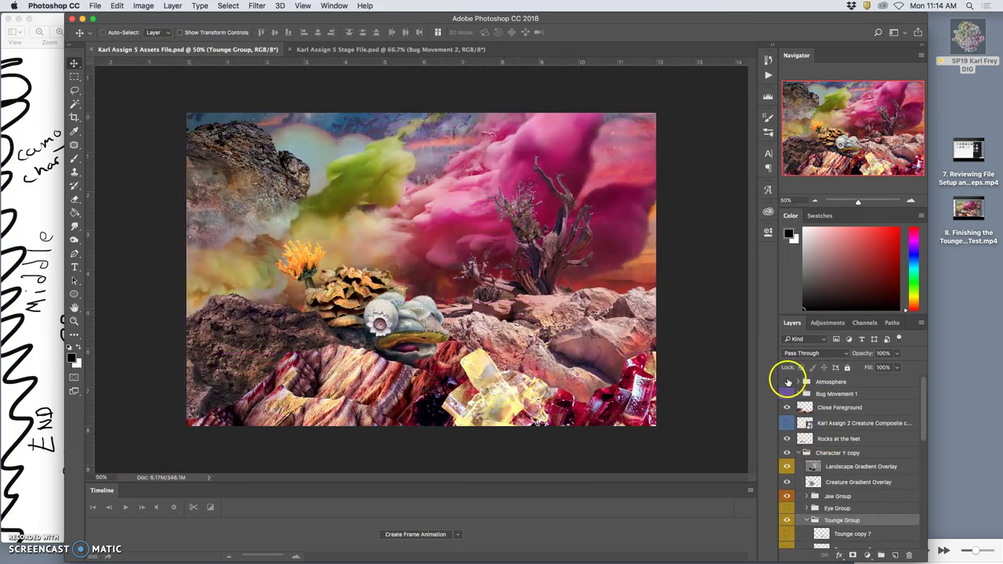
left_click(787, 382)
left_click(788, 382)
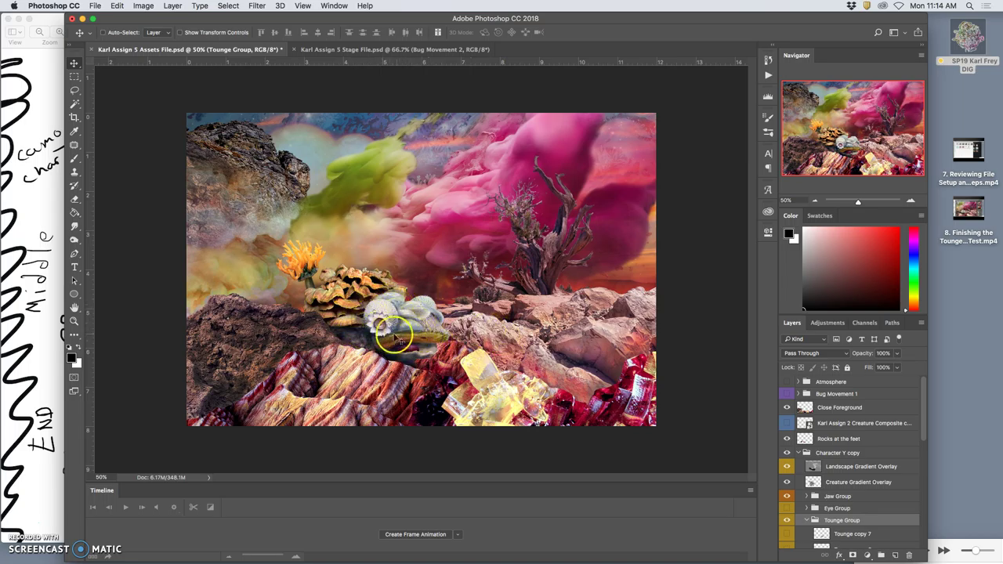
Hide the Tounge Group and inspect the lower jaw layers inside the Jaw Group.
scroll(864, 506, "down", 2)
scroll(863, 506, "down", 4)
left_click(804, 436)
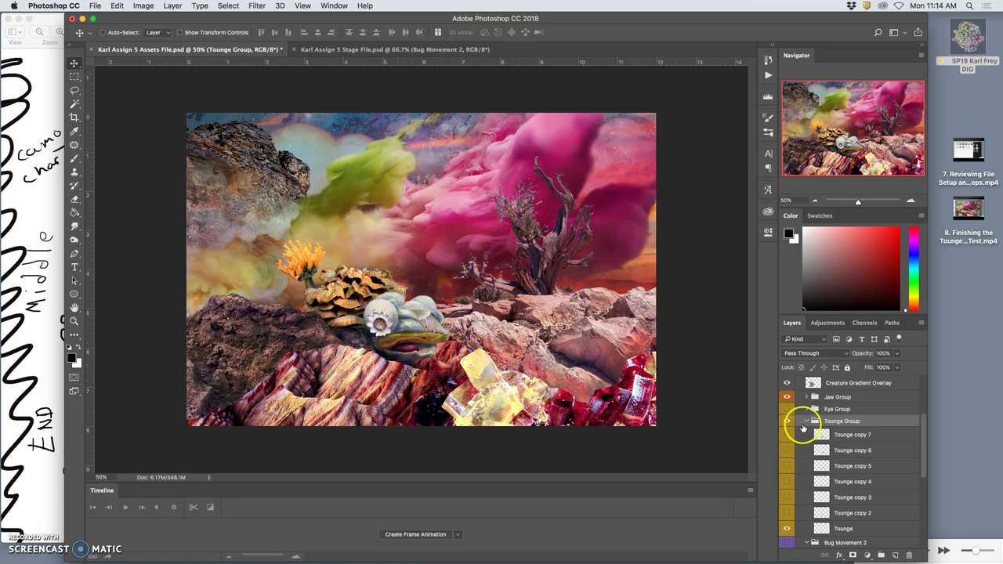
left_click(787, 421)
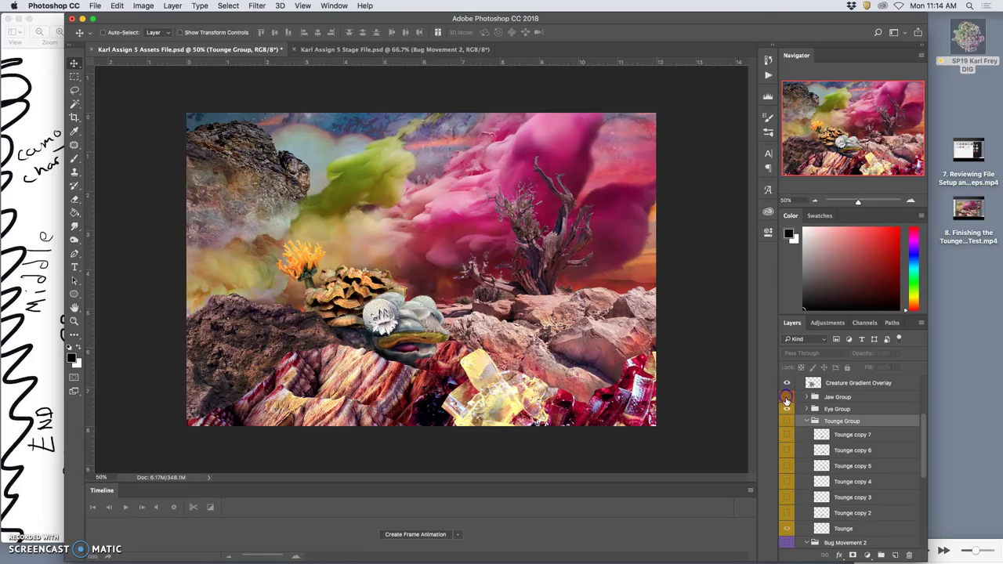
left_click(787, 408)
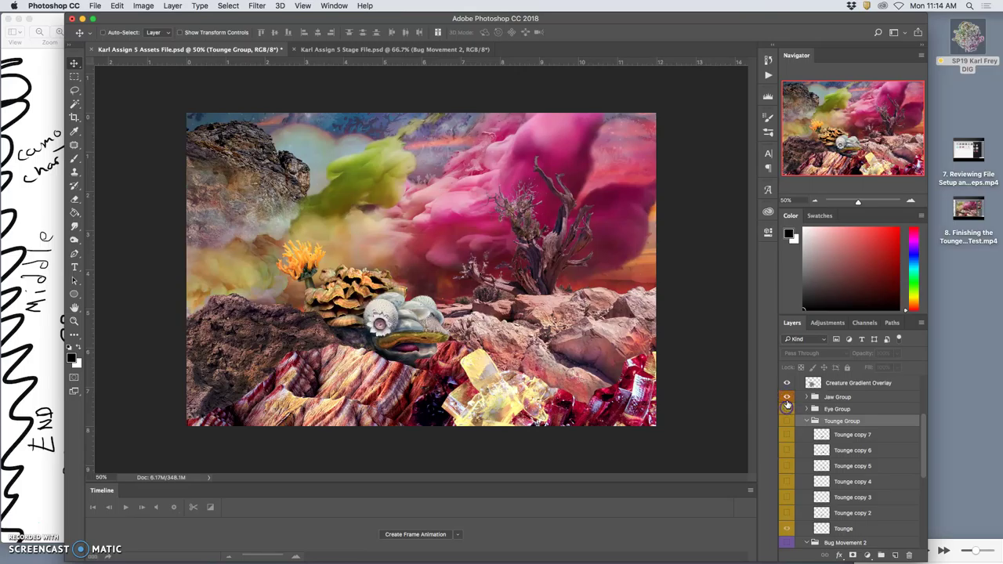
left_click(806, 398)
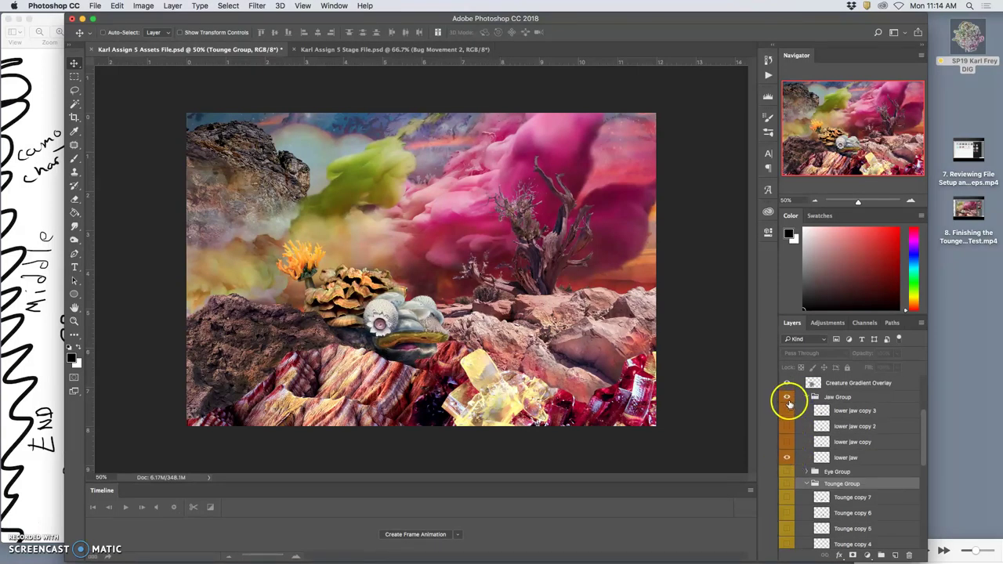
left_click(787, 399)
left_click(788, 398)
left_click(807, 398)
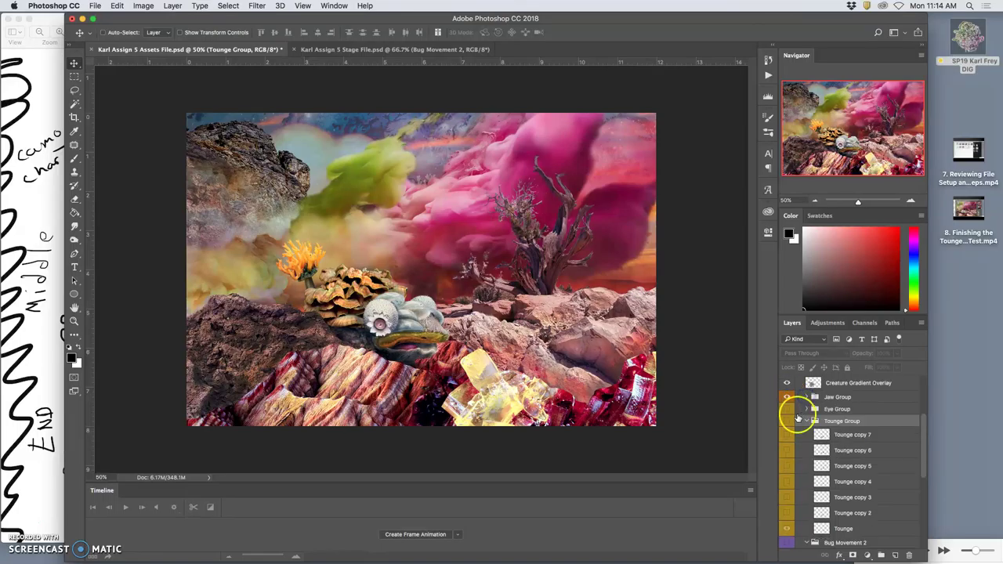
Preview the creature's jaw and blink movements by alternately toggling the Jaw Group and Eye Group visibility.
left_click(786, 410)
left_click(786, 411)
left_click(787, 398)
left_click(787, 398)
left_click(787, 397)
left_click(787, 398)
left_click(787, 408)
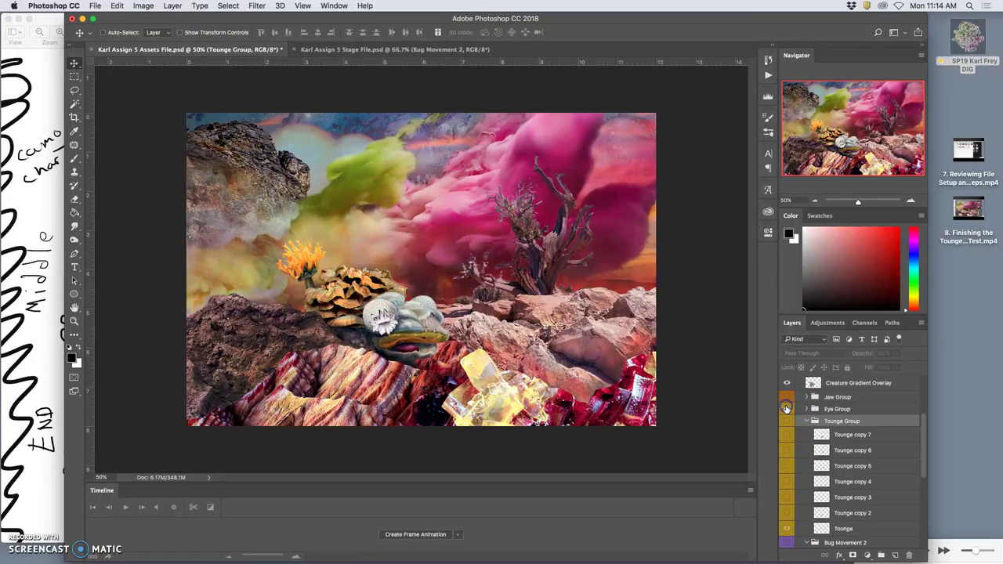
left_click(787, 398)
left_click(787, 397)
left_click(787, 408)
left_click(788, 398)
left_click(787, 398)
left_click(787, 409)
left_click(787, 409)
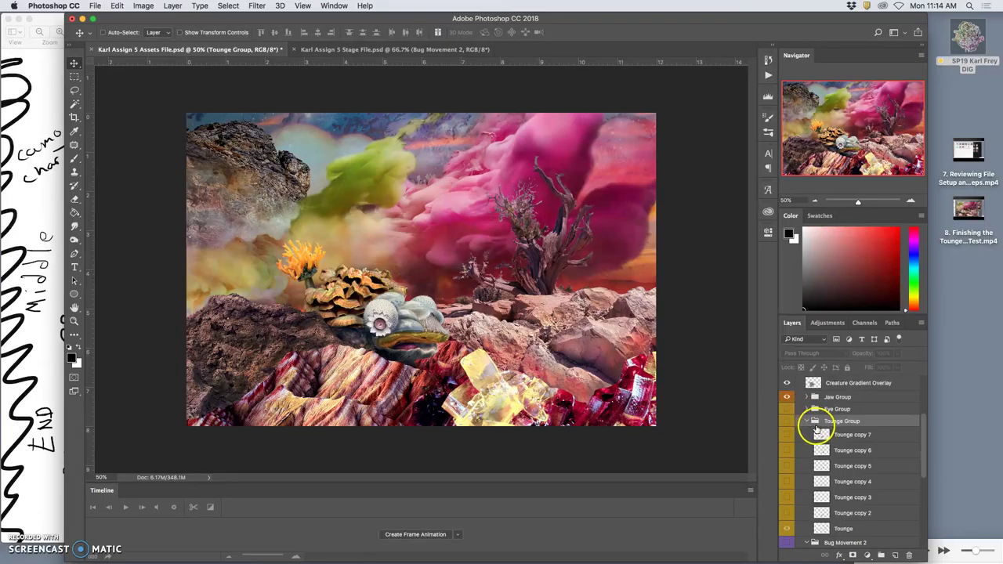
Compare the Character Y and Character Y copy groups by toggling the visibility of each one.
scroll(819, 431, "down", 5)
scroll(819, 431, "down", 6)
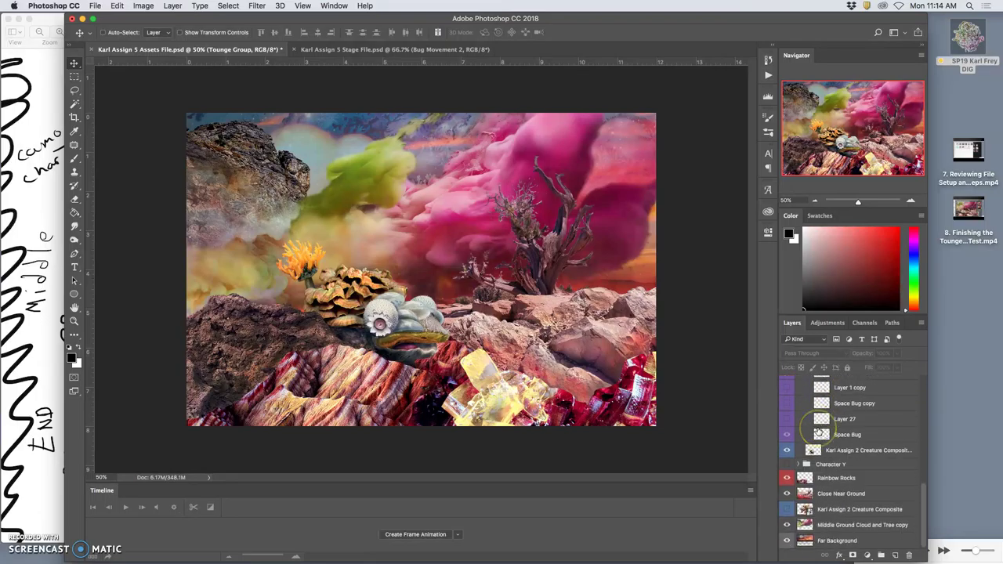
left_click(787, 464)
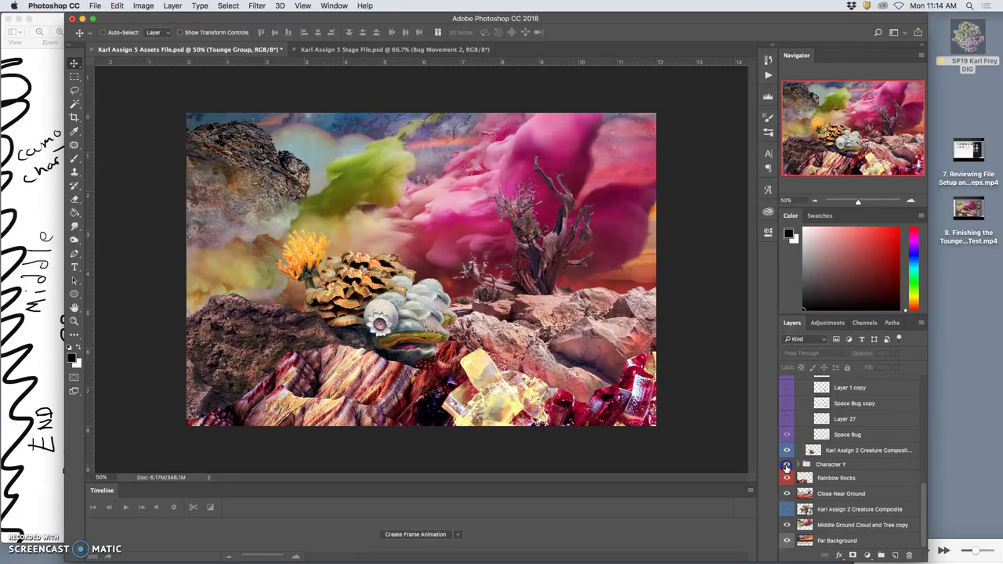
left_click(787, 465)
left_click(853, 473)
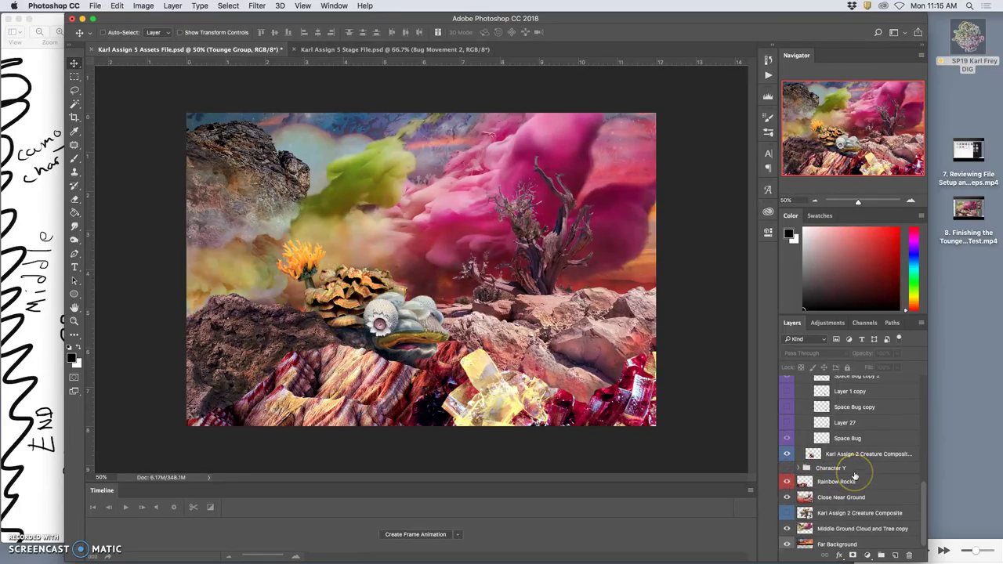
scroll(855, 476, "up", 10)
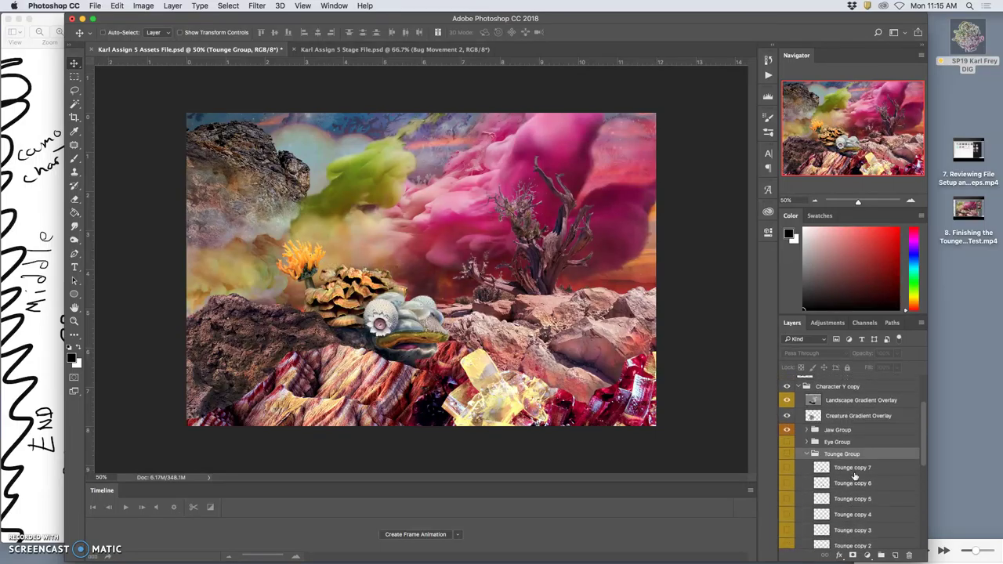
scroll(855, 475, "up", 4)
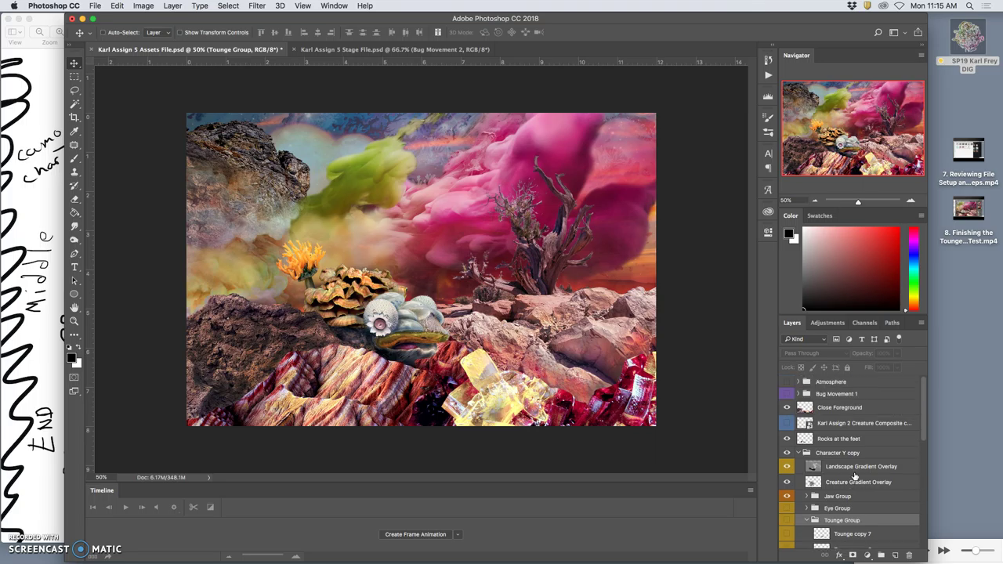
left_click(787, 453)
left_click(787, 453)
scroll(840, 467, "down", 10)
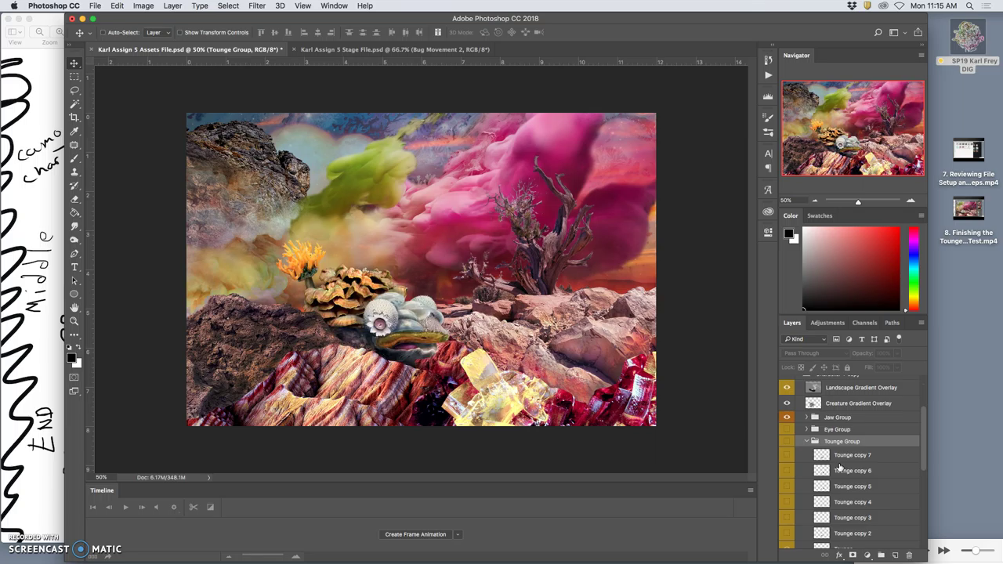
scroll(840, 467, "up", 10)
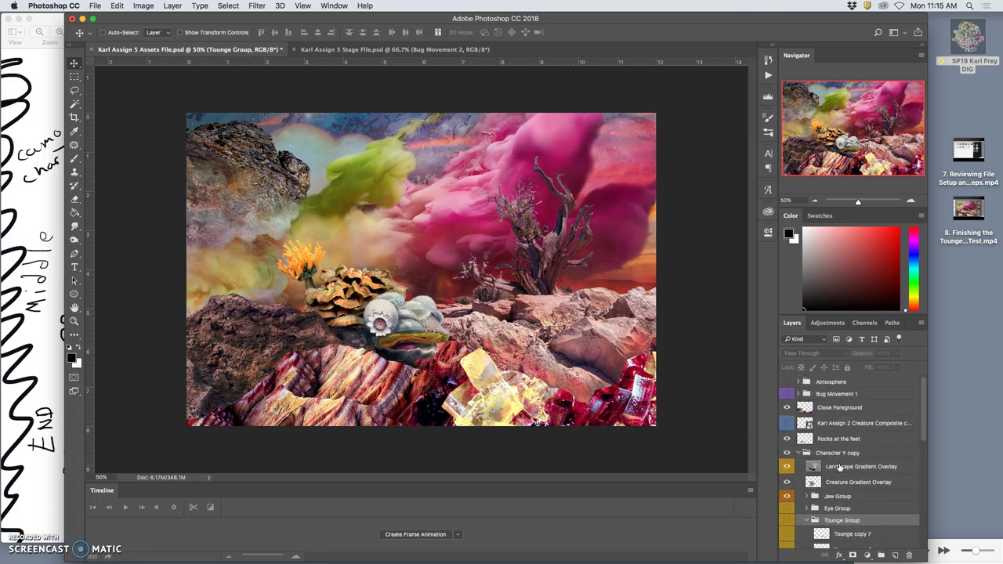
Collapse the Tounge Group and the Bug Movement 2 group in the layer list.
left_click(807, 521)
scroll(838, 507, "down", 2)
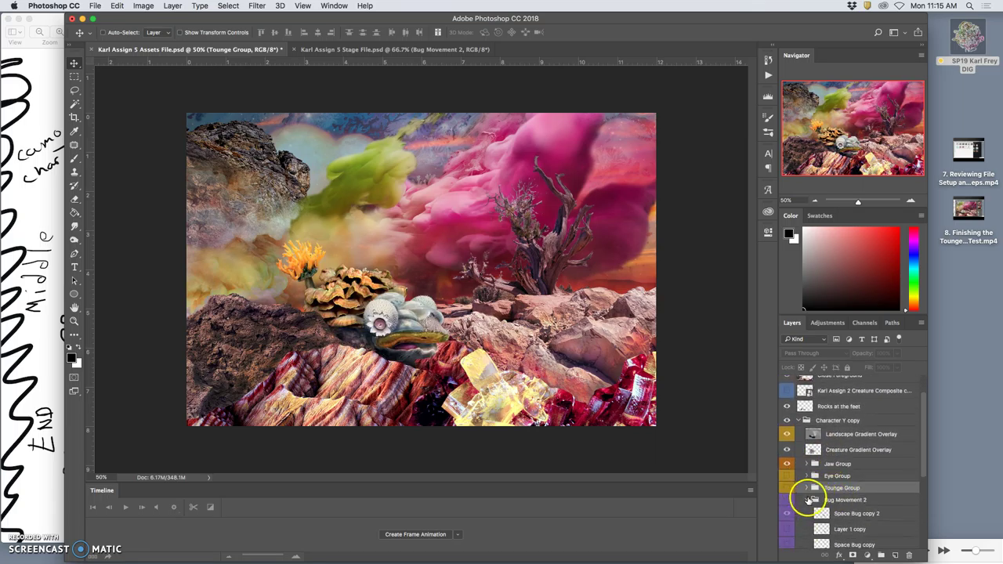
left_click(808, 500)
scroll(840, 494, "down", 4)
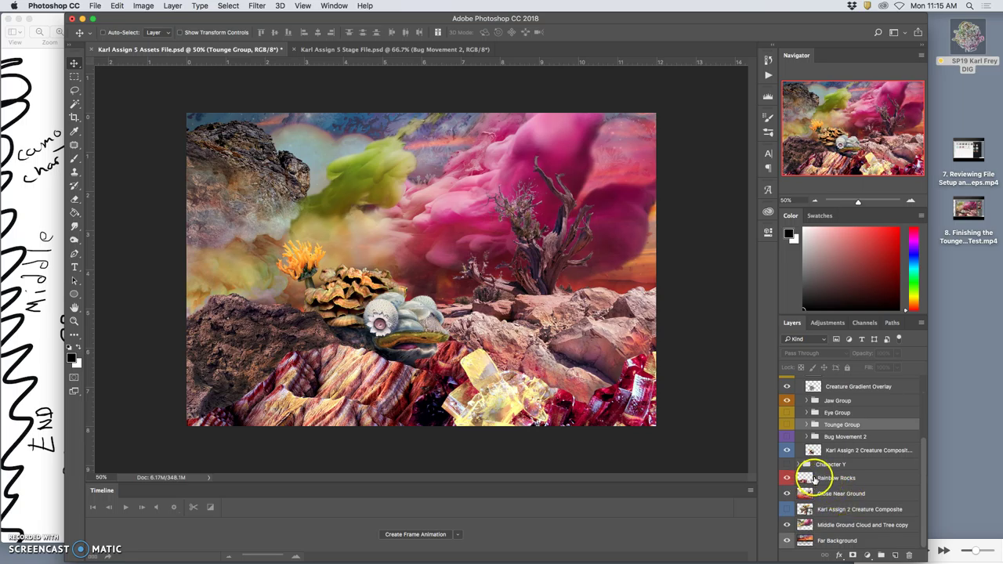
Show the Assign 2 Creature Composite layer beneath Close Near Ground and select it.
left_click(787, 510)
left_click(787, 510)
left_click(787, 509)
left_click(788, 510)
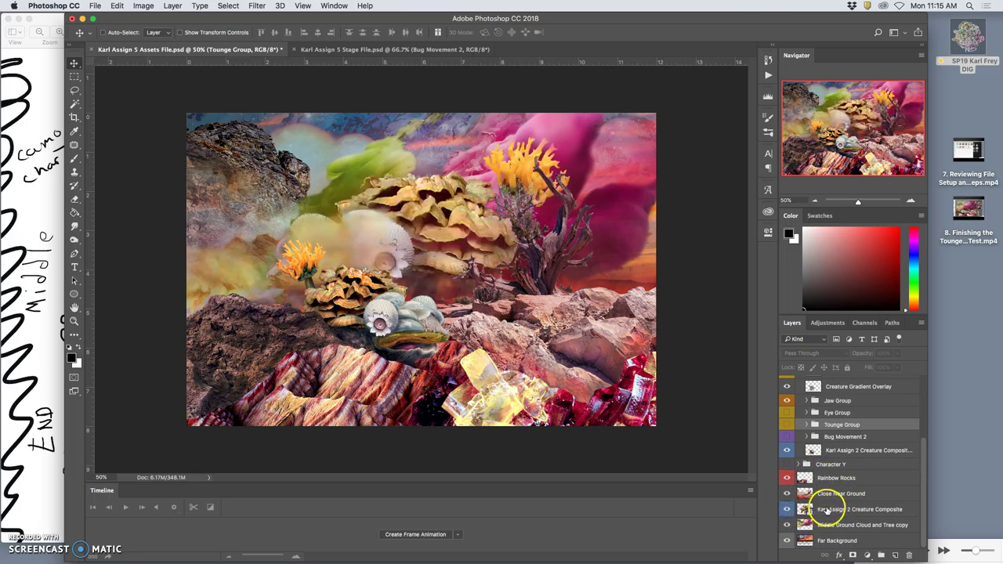
left_click(829, 510)
left_click(886, 509)
left_click(787, 465)
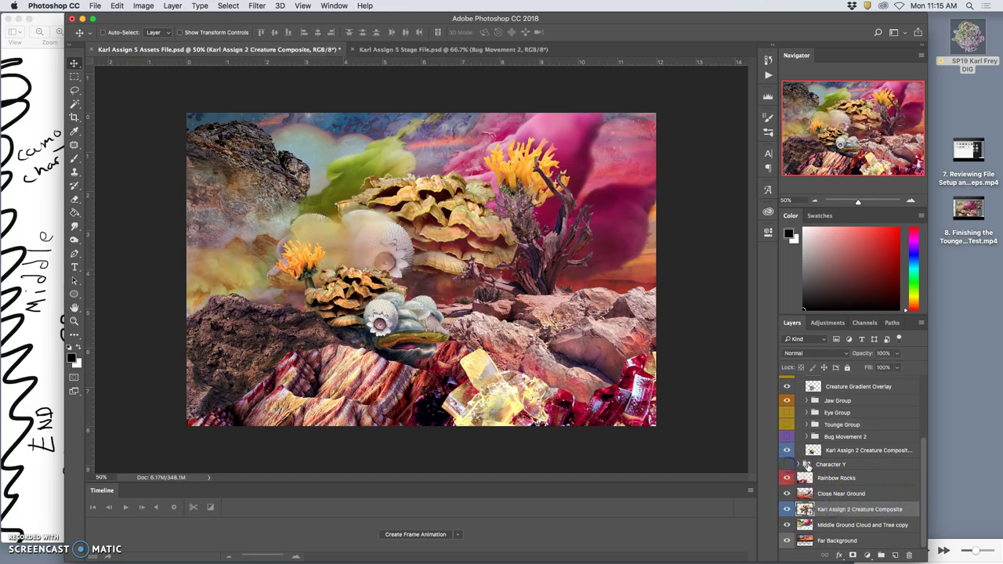
Switch to the Assign 5 Stage file and check the Character Y copy group and Character Z layer by toggling their visibility.
left_click(403, 49)
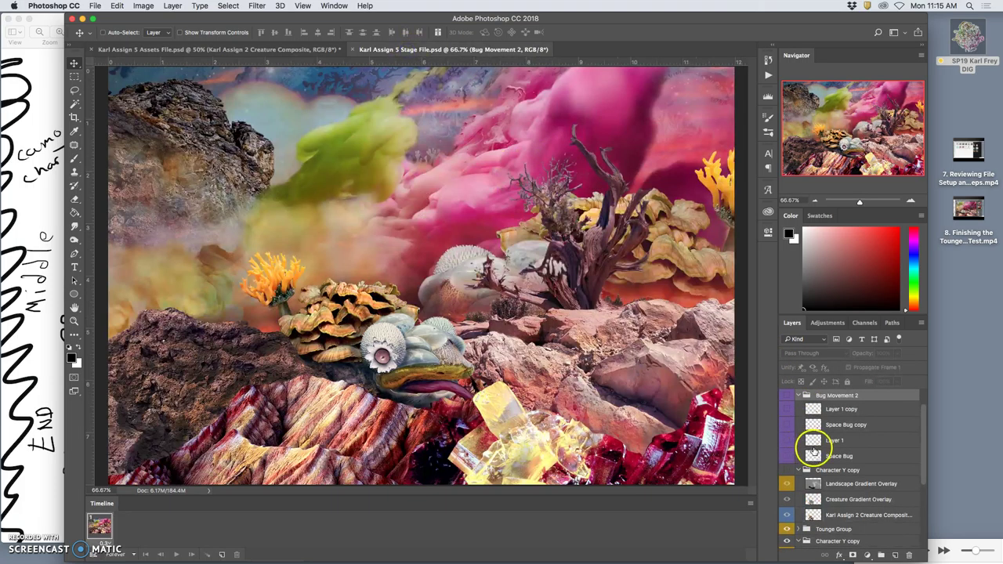
scroll(817, 451, "down", 5)
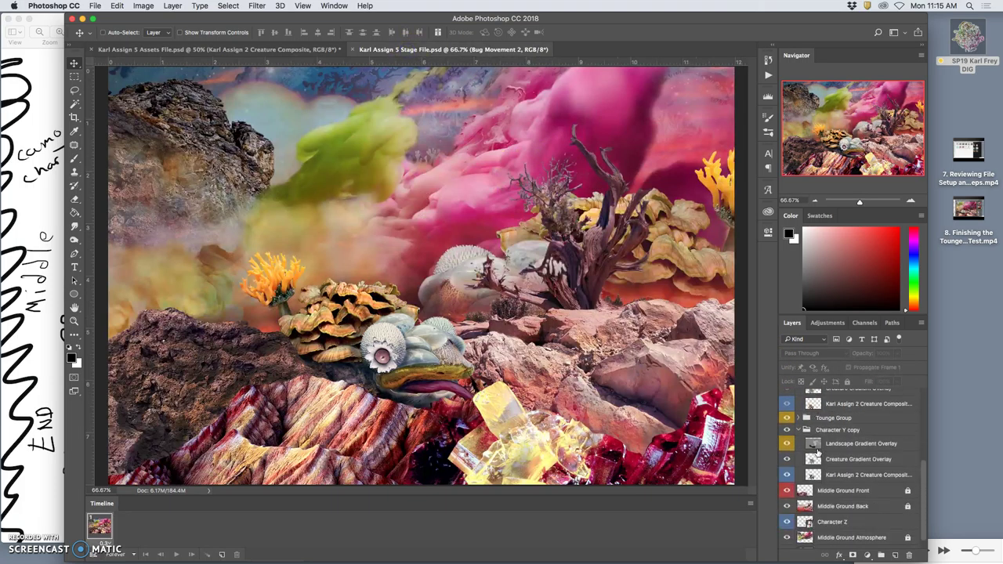
left_click(787, 429)
left_click(787, 428)
scroll(833, 461, "down", 1)
left_click(787, 518)
left_click(787, 518)
left_click(787, 518)
left_click(787, 518)
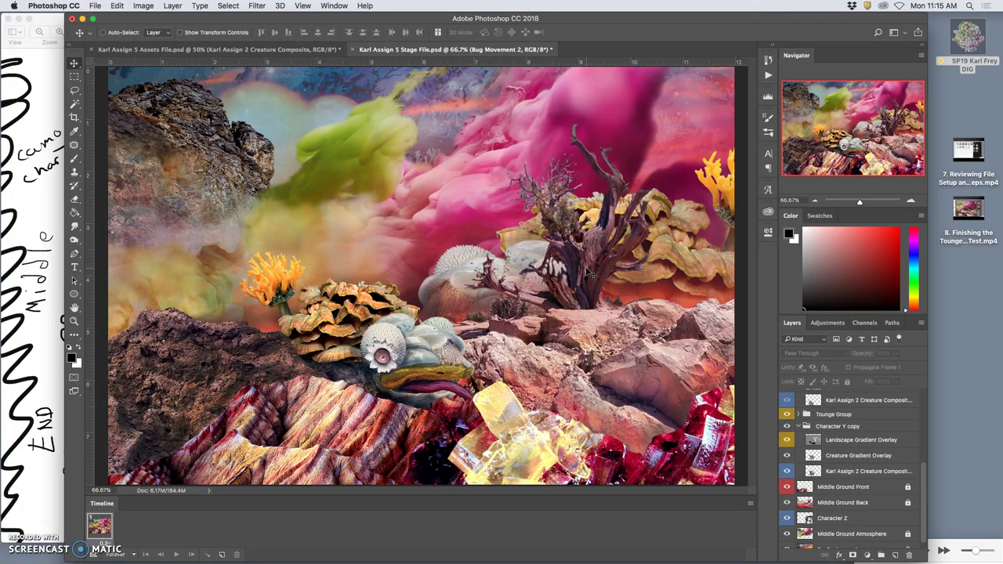
Rasterize the Character Z smart object layer.
left_click(873, 520)
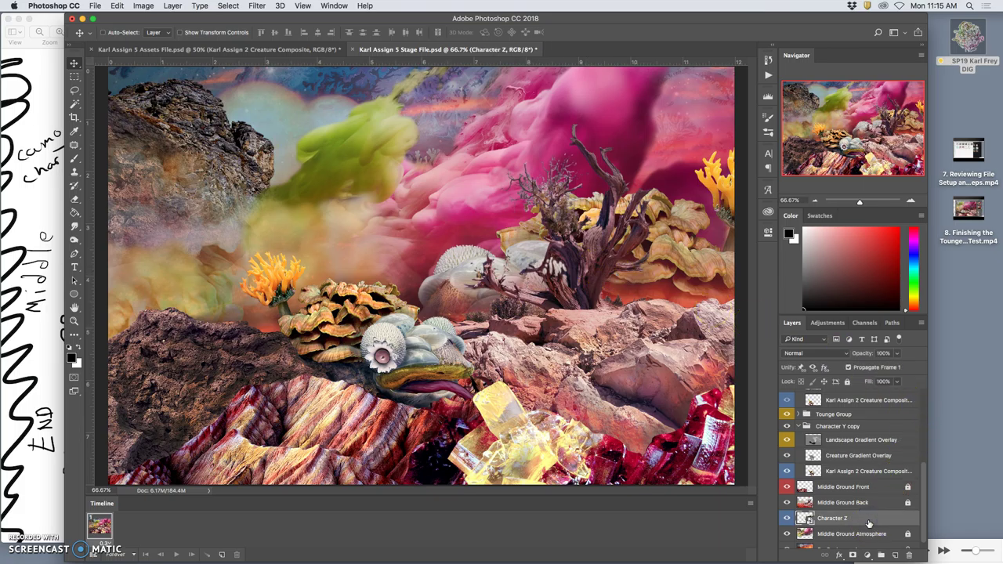
right_click(867, 522)
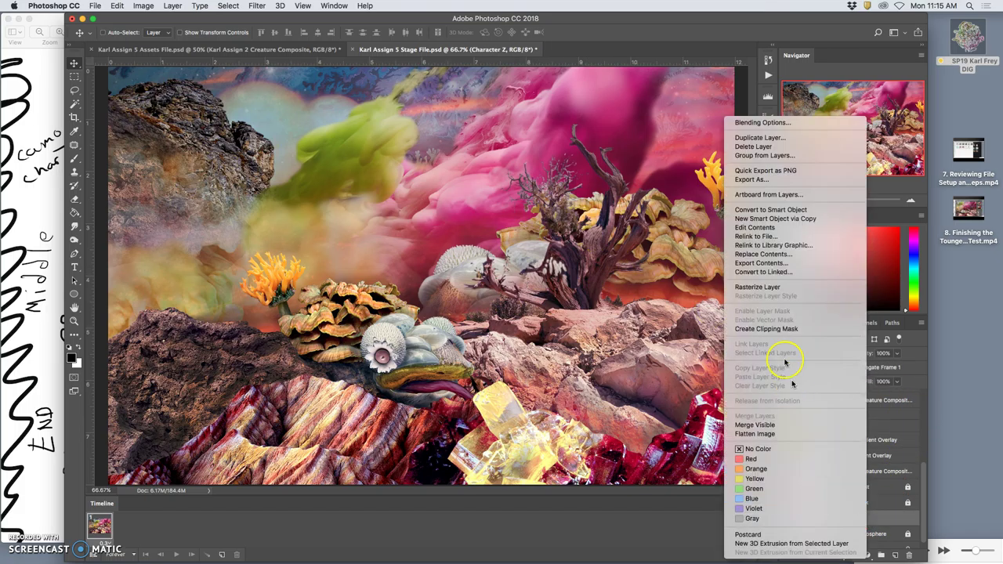
left_click(779, 286)
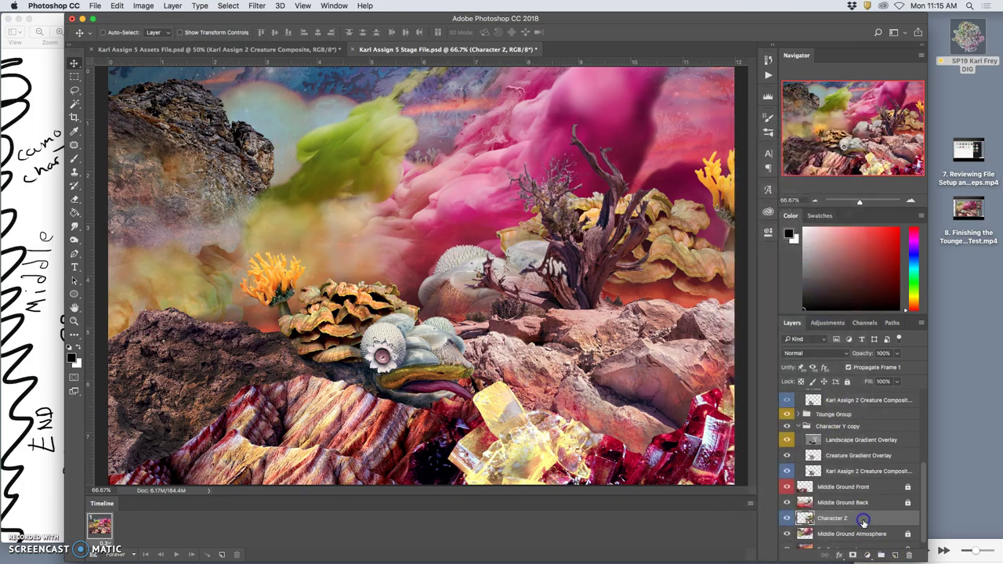
Duplicate the Character Z layer twice in succession, moving each copy slightly farther up and left behind the tree.
key("super+j")
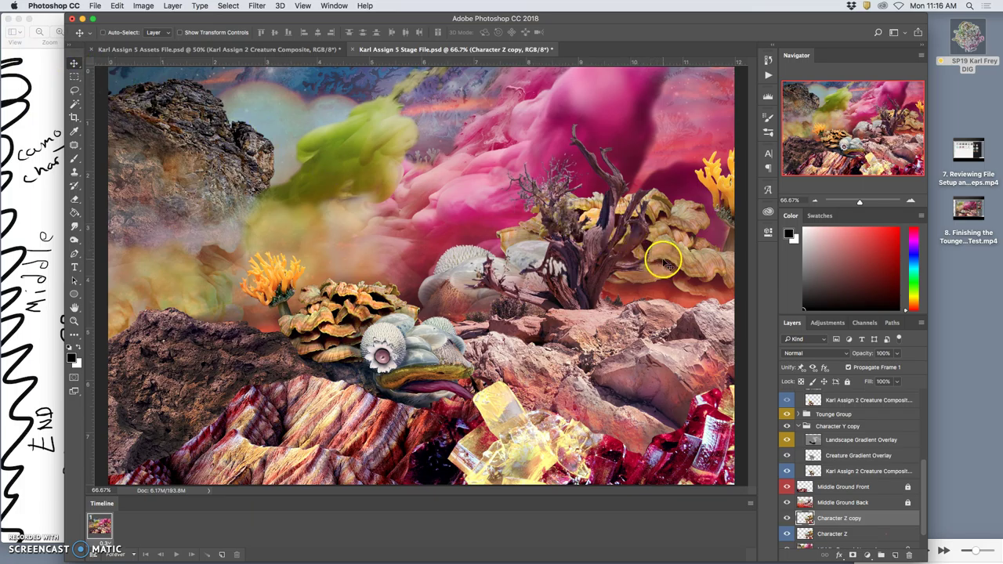
left_click_drag(664, 262, 657, 240)
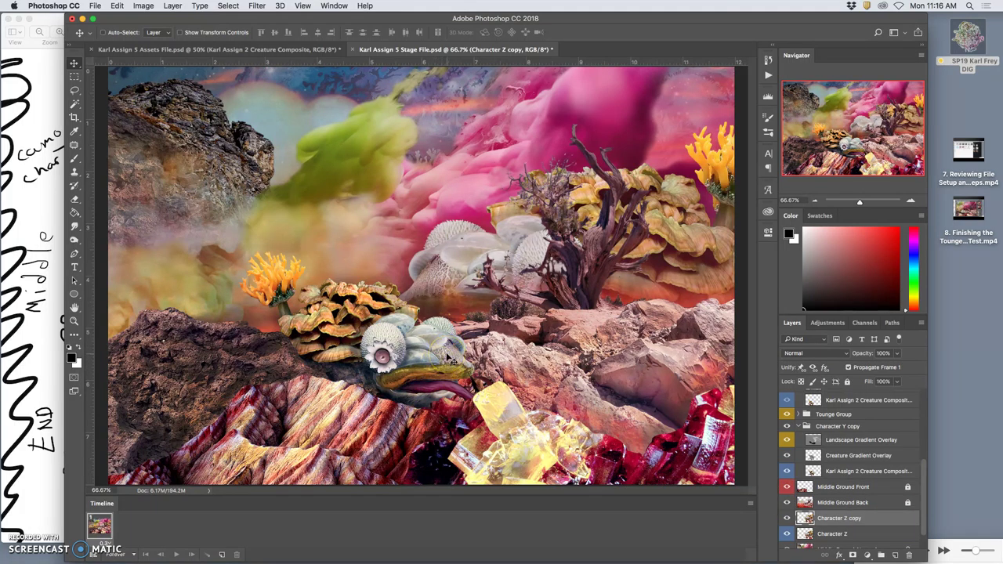
key("super")
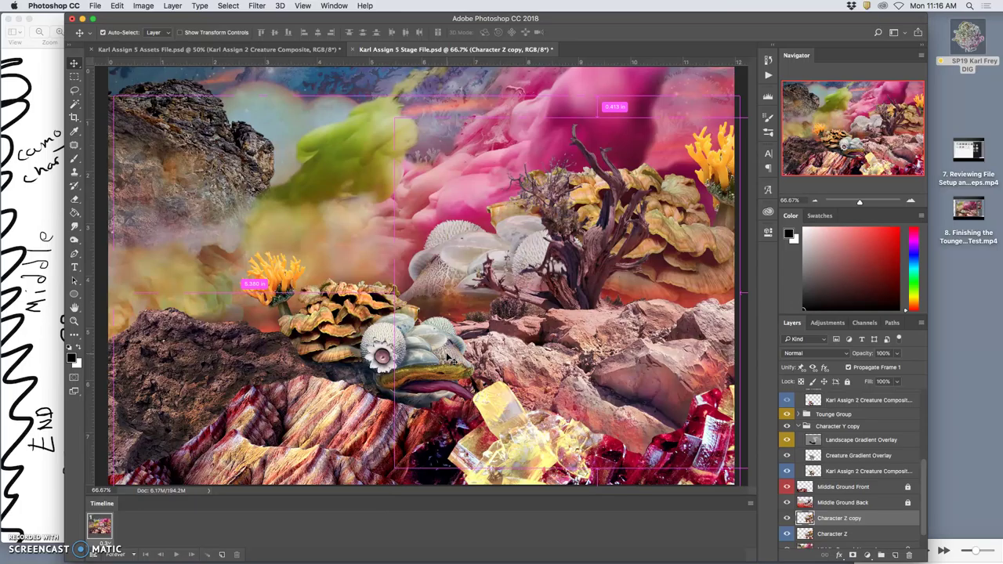
key("super+j")
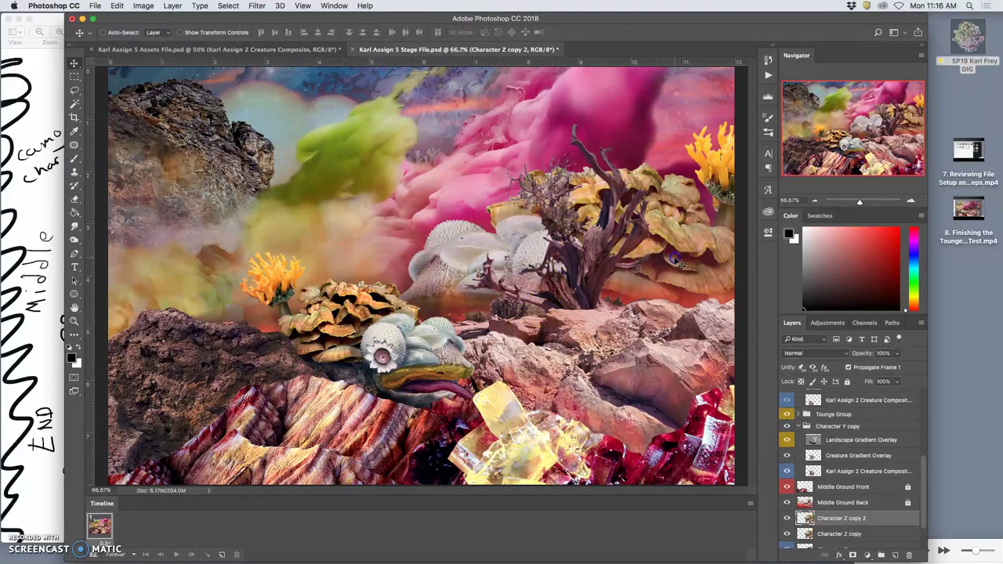
left_click_drag(673, 256, 645, 235)
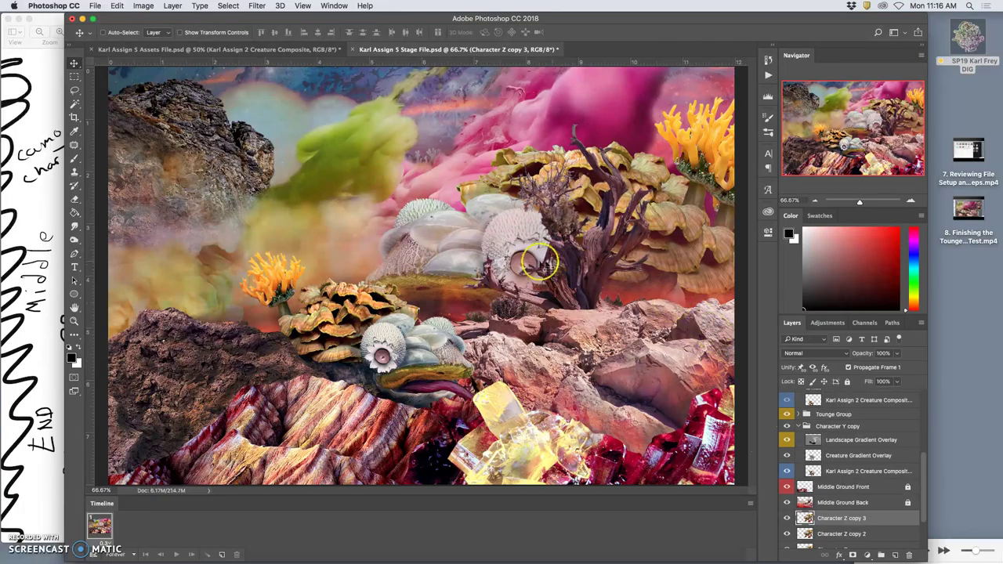
Raise the Character Z copy 3 layer higher above the rocks and nudge it left behind the tree.
left_click_drag(469, 246, 479, 228)
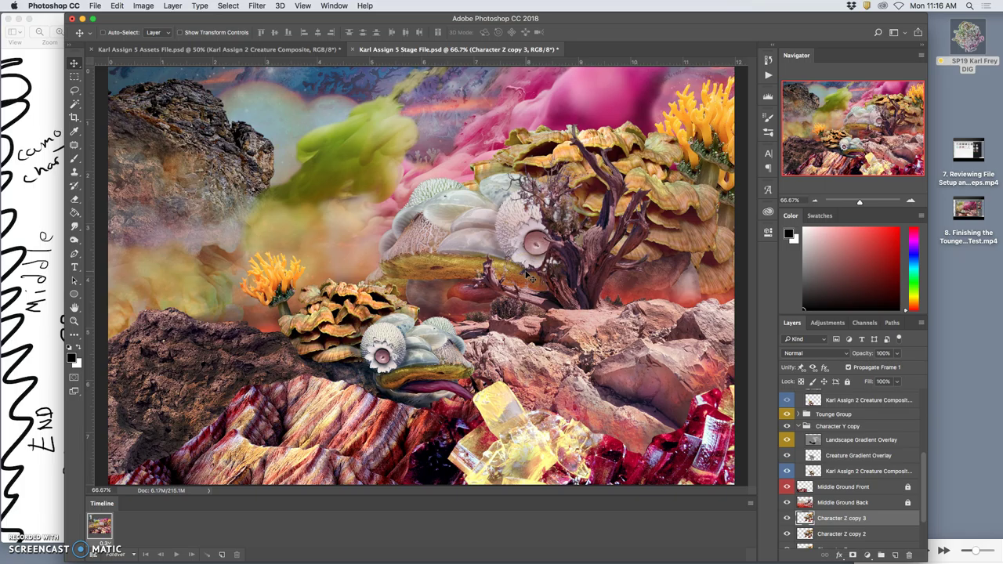
left_click(533, 263)
left_click_drag(533, 262, 510, 241)
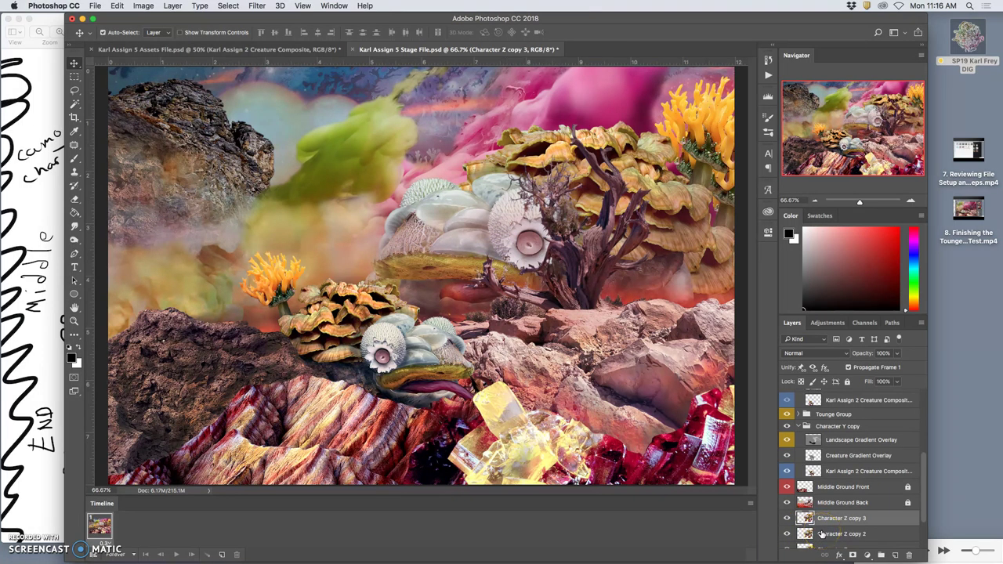
Turn off Auto-Select and use Puppet Warp on Character Z copy 3, pinning its lower body and slightly shifting its coral and shell.
left_click(103, 32)
left_click(116, 5)
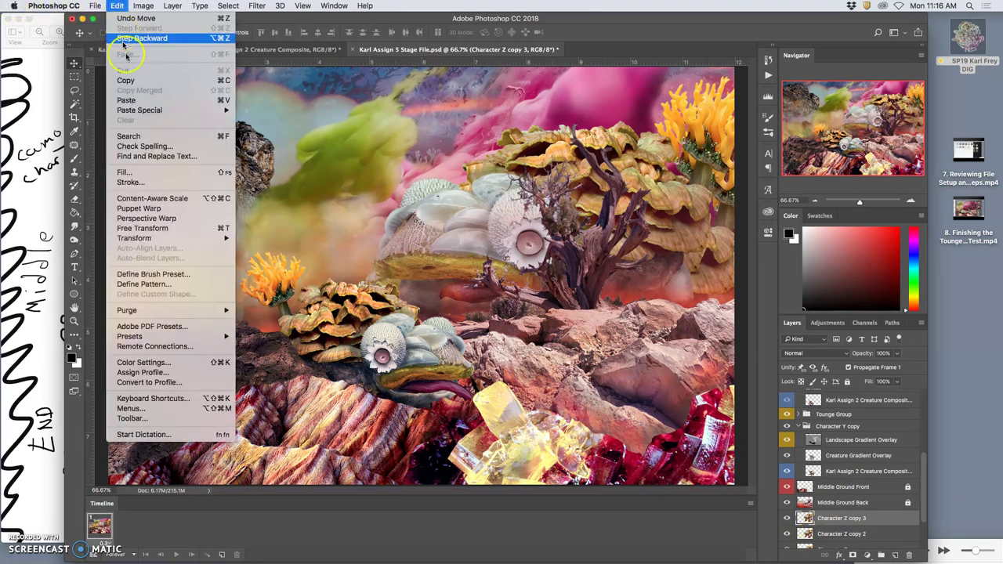
left_click(137, 208)
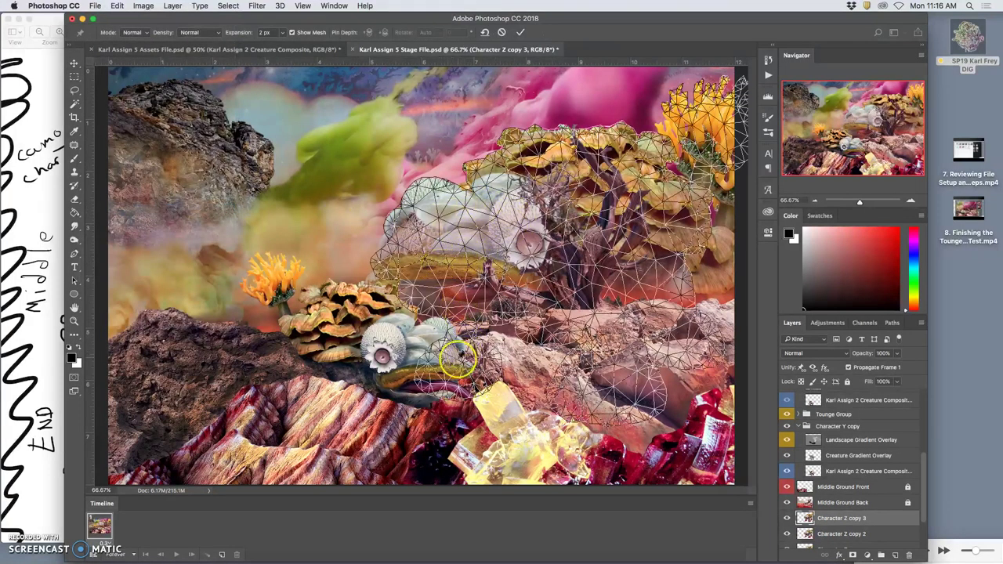
left_click(547, 376)
left_click(640, 404)
left_click(690, 347)
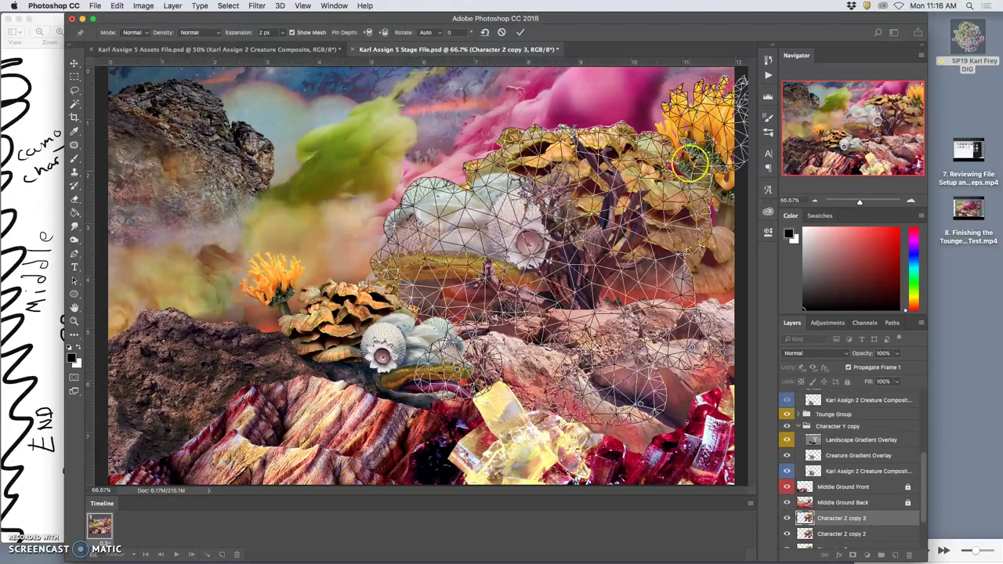
left_click(698, 116)
left_click_drag(698, 120, 708, 117, "alt")
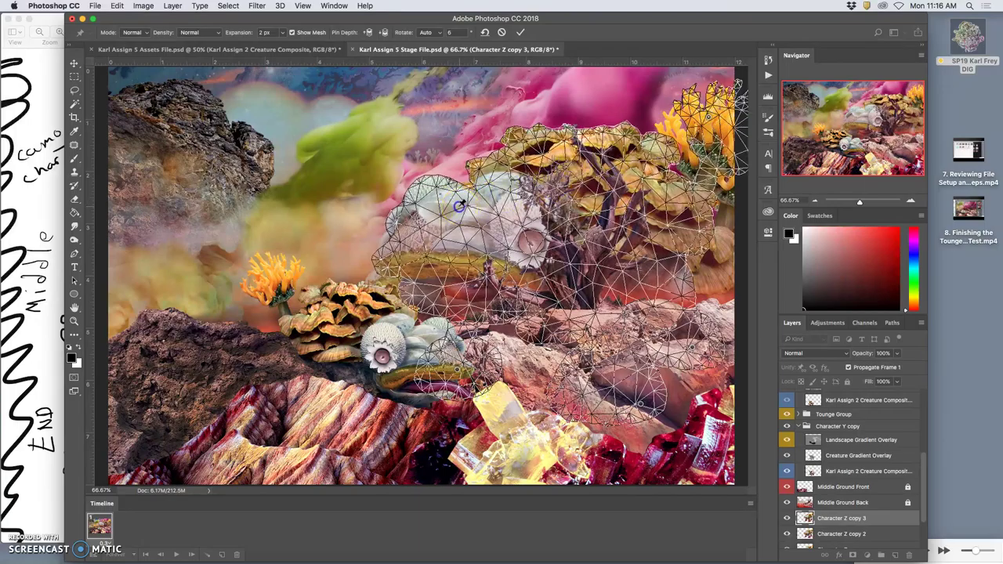
left_click_drag(557, 162, 554, 159)
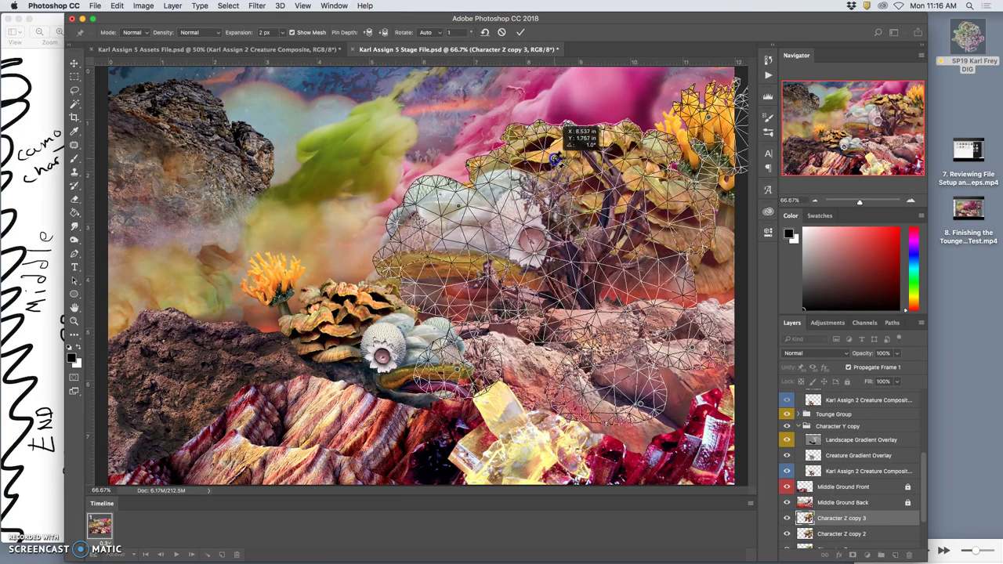
key("Return")
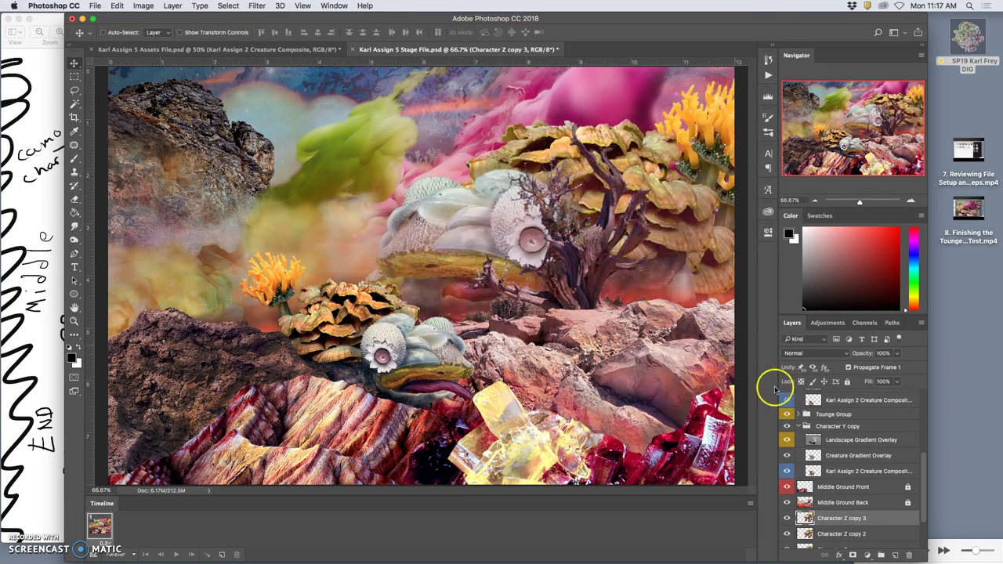
Hide Character Z copy 3 and use Puppet Warp on Character Z copy 2 to subtly shift its shell, head and coral.
left_click(787, 518)
left_click(787, 519)
left_click(787, 518)
left_click(811, 534)
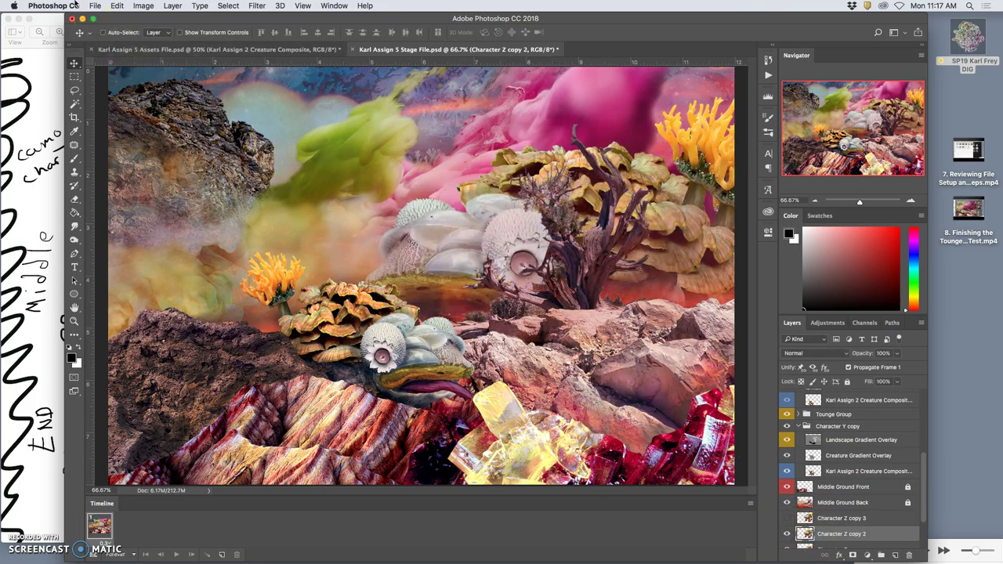
left_click(115, 6)
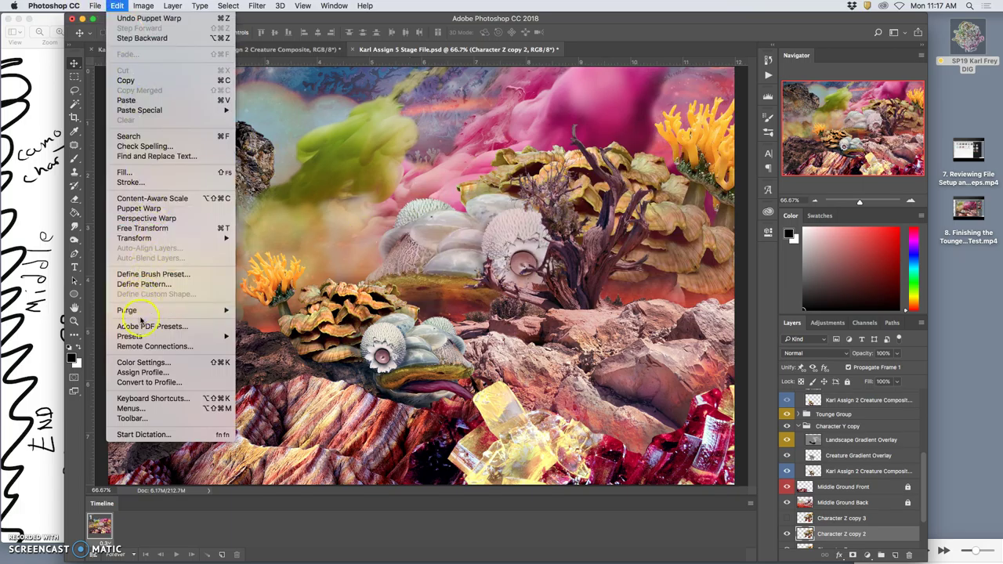
left_click(140, 208)
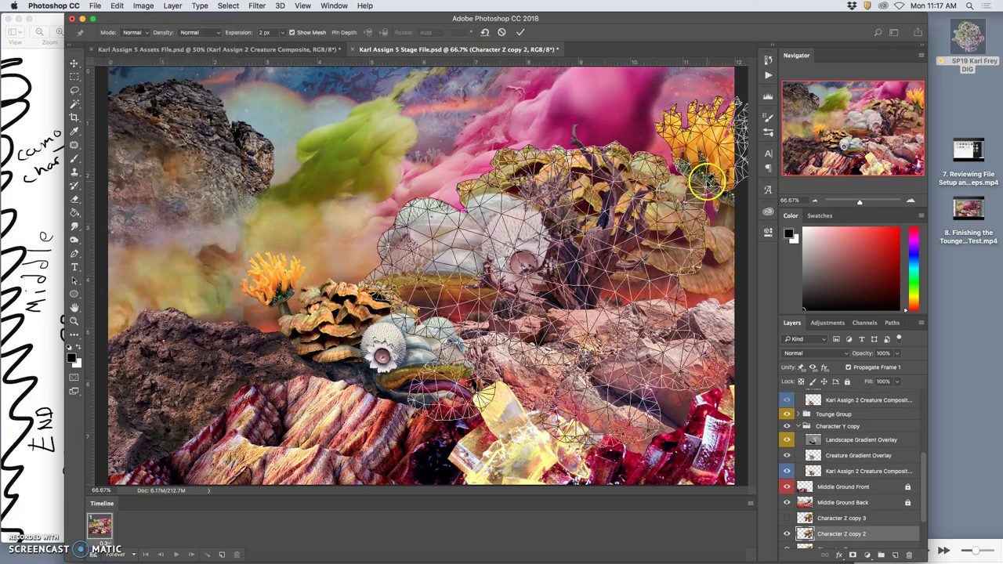
left_click(723, 146)
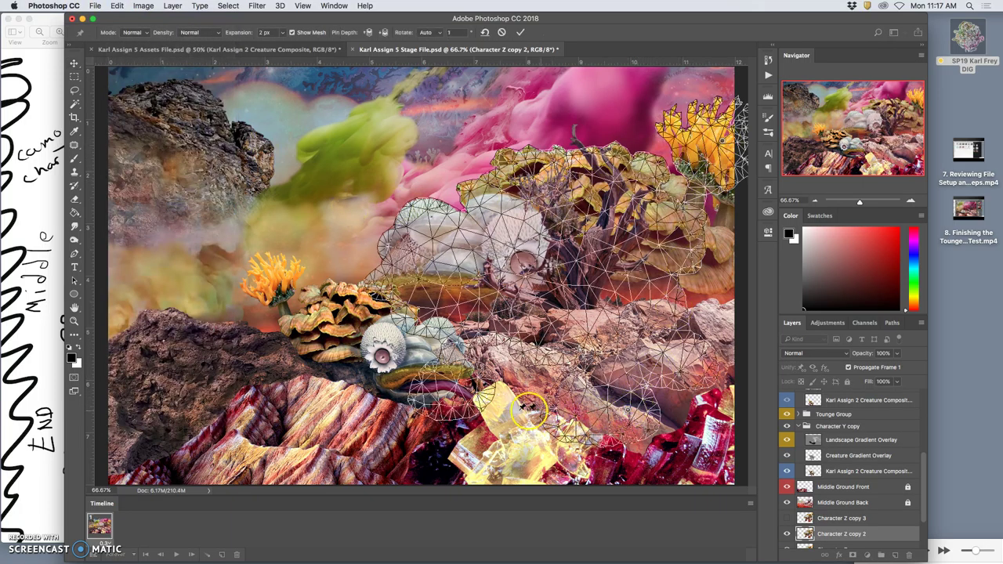
left_click(499, 219)
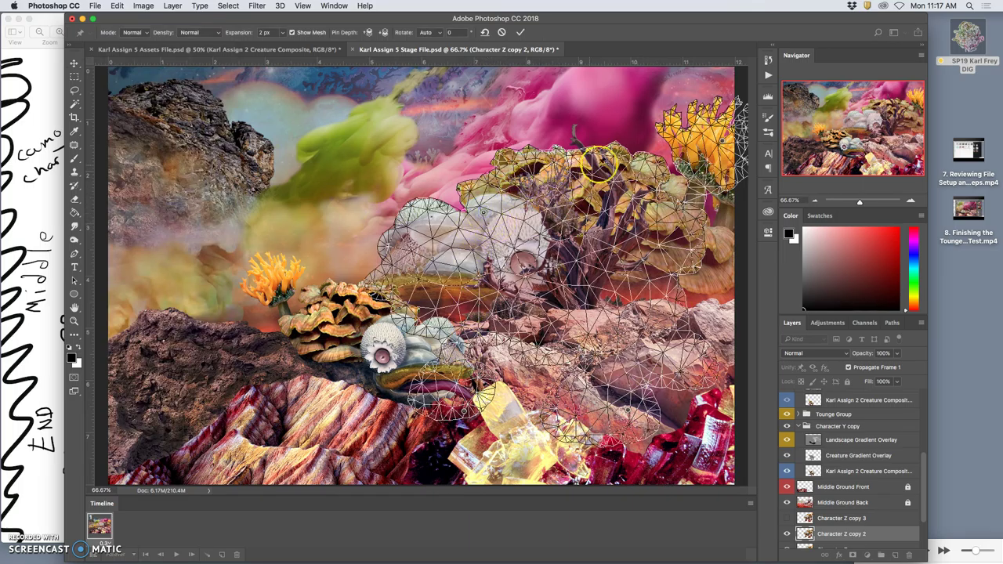
left_click_drag(632, 153, 623, 148)
mouse_move(457, 233)
left_mouse_down()
mouse_move(443, 241)
mouse_move(449, 251)
left_mouse_up()
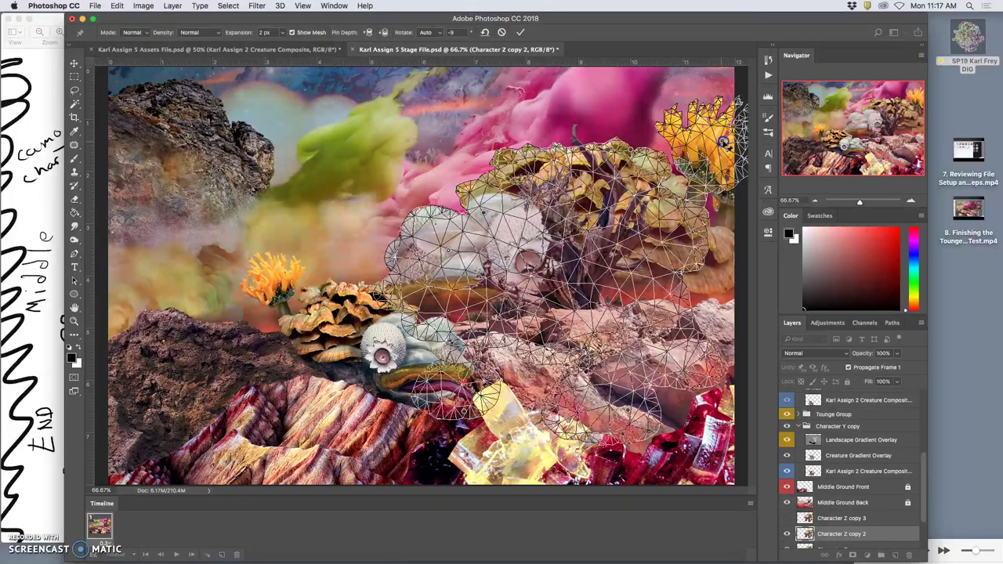
left_click_drag(723, 142, 722, 138)
key("Return")
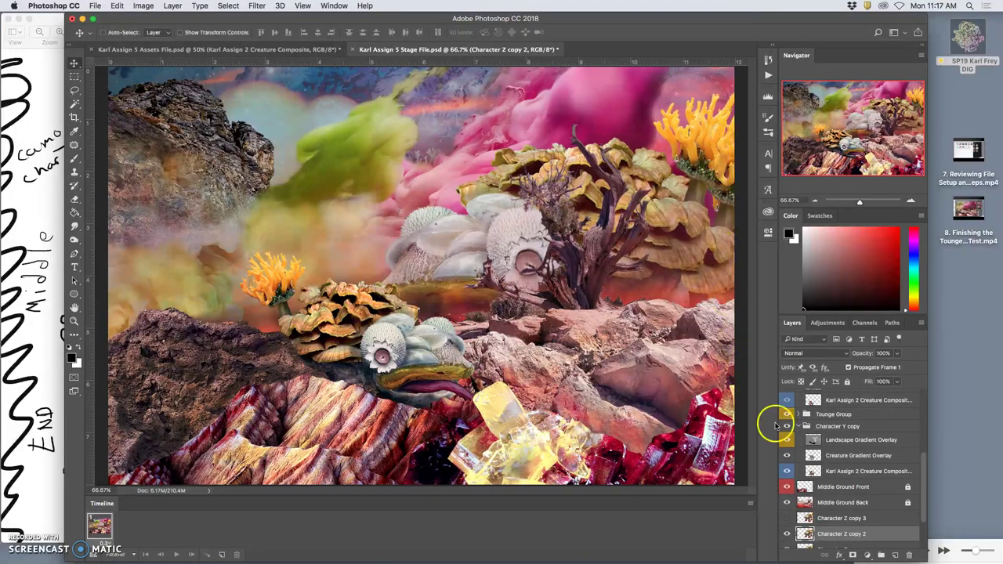
Toggle the visibility of the Character Z copies in sequence to preview the creature's motion between poses.
left_click(788, 518)
scroll(787, 509, "down", 2)
left_click(788, 479)
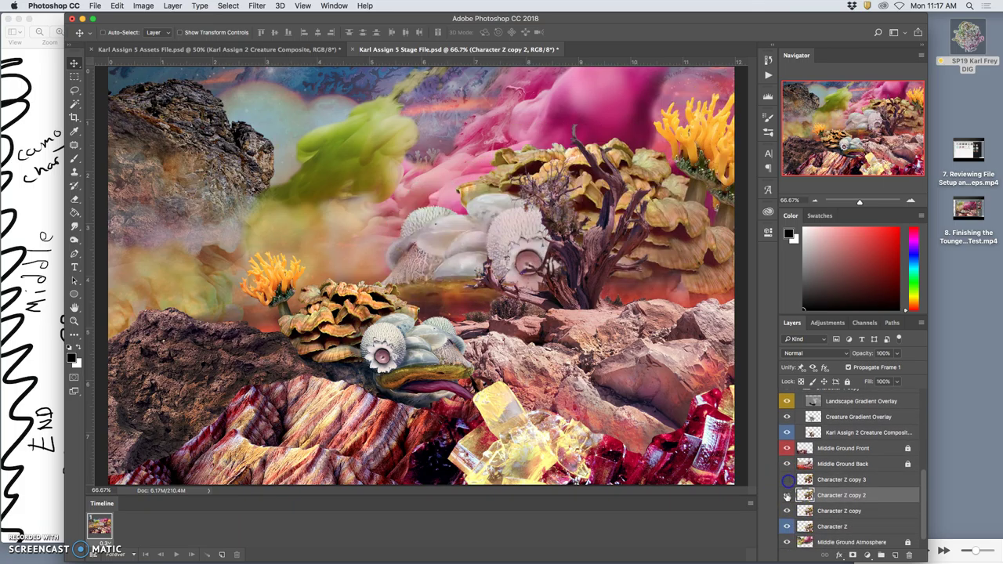
left_click(787, 495)
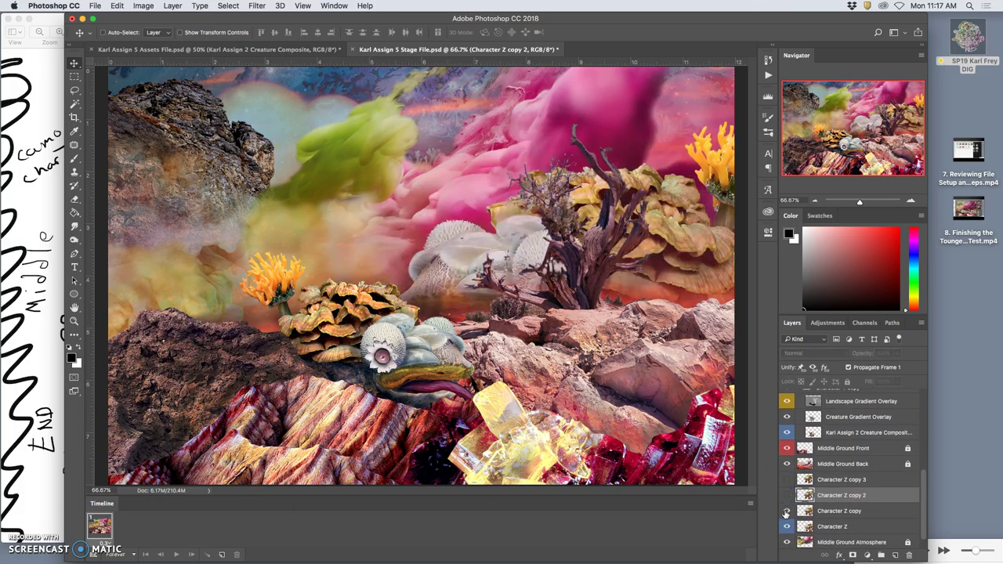
left_click(787, 511)
left_click(787, 511)
left_click(787, 495)
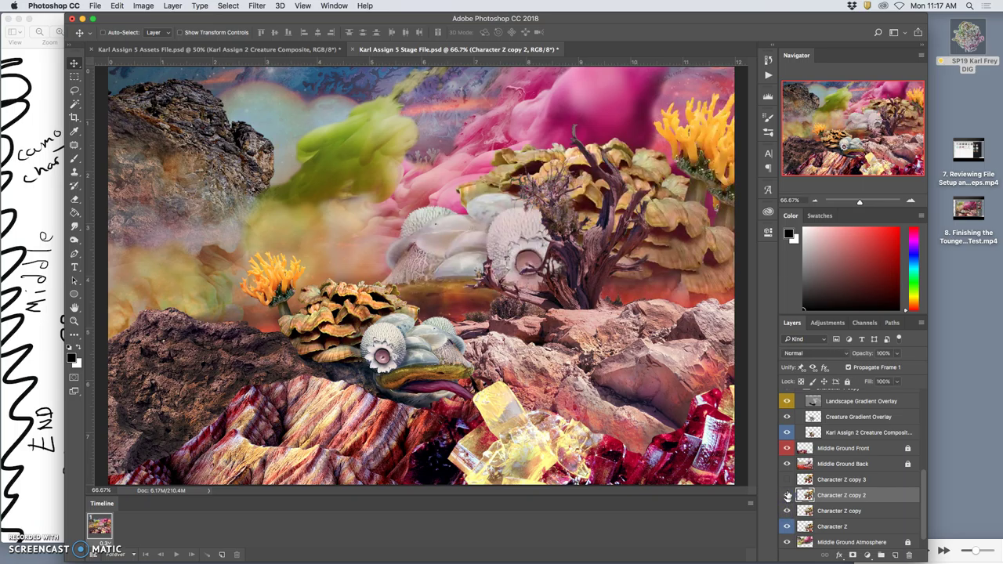
left_click(787, 480)
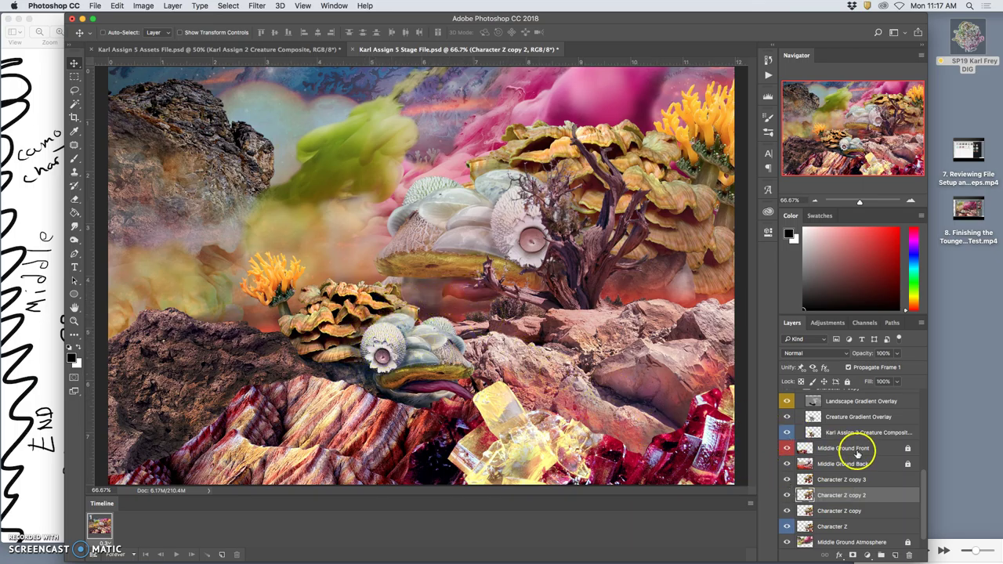
Duplicate the Tounge Group.
scroll(855, 446, "up", 3)
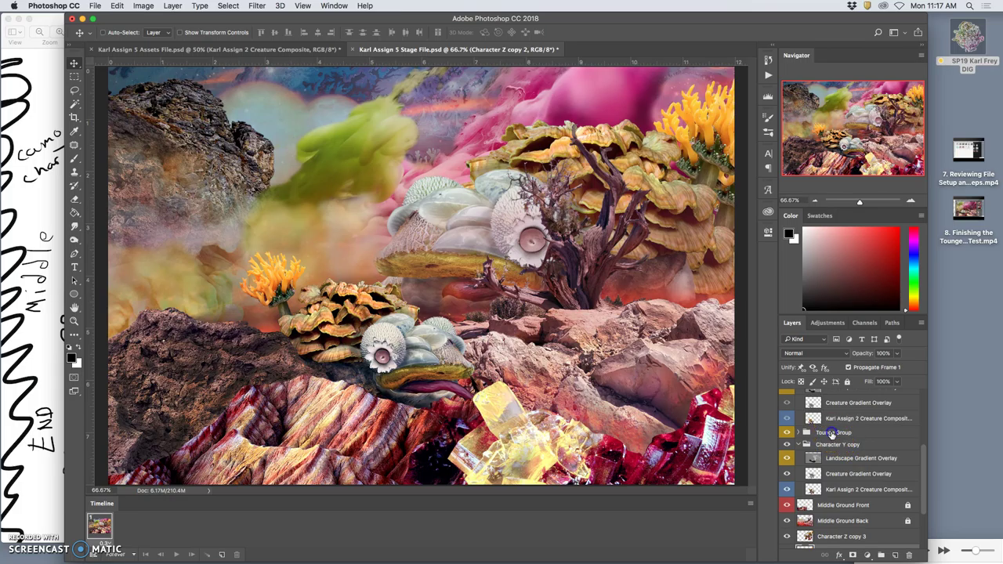
left_click(832, 434)
key("super+j")
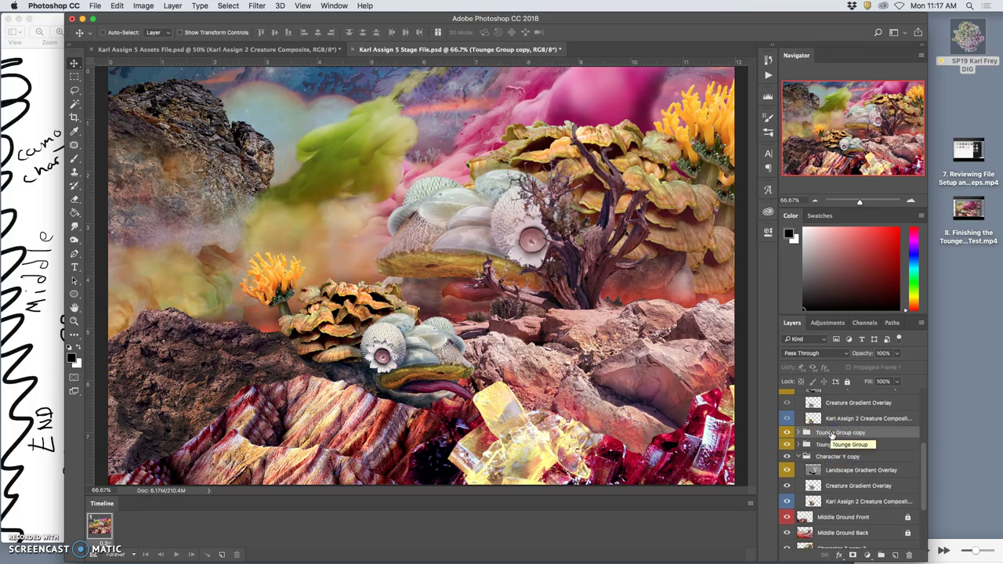
mouse_move(832, 434)
left_mouse_down()
mouse_move(833, 549)
mouse_move(824, 437)
left_mouse_up()
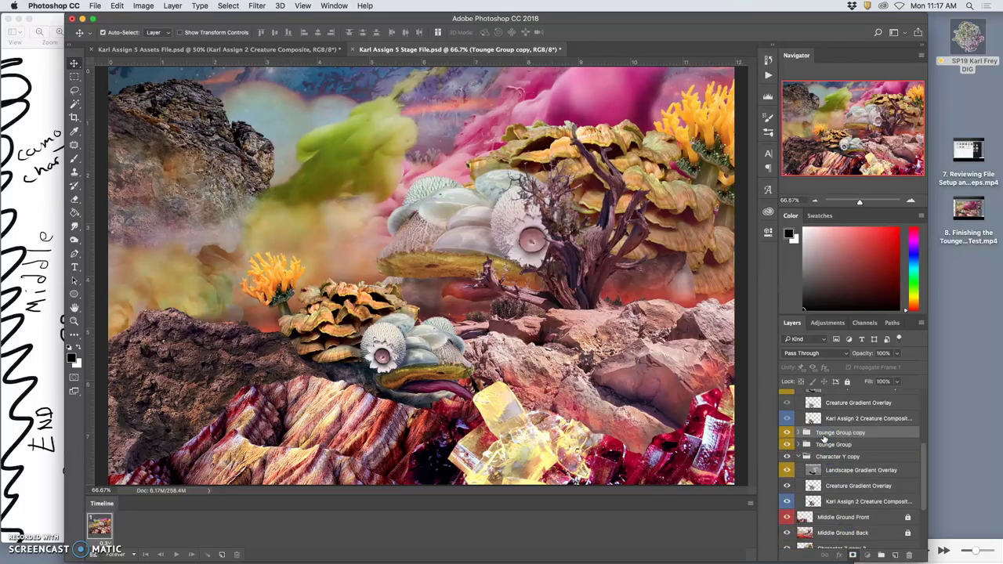
Move the Tounge Group copy down the layer stack to between Middle Ground Back and Character Z copy 3, and check its visibility.
key("super+bracketleft")
key("super+bracketleft")
key("super+bracketleft")
key("super+bracketleft")
key("super+bracketleft")
key("super+bracketleft")
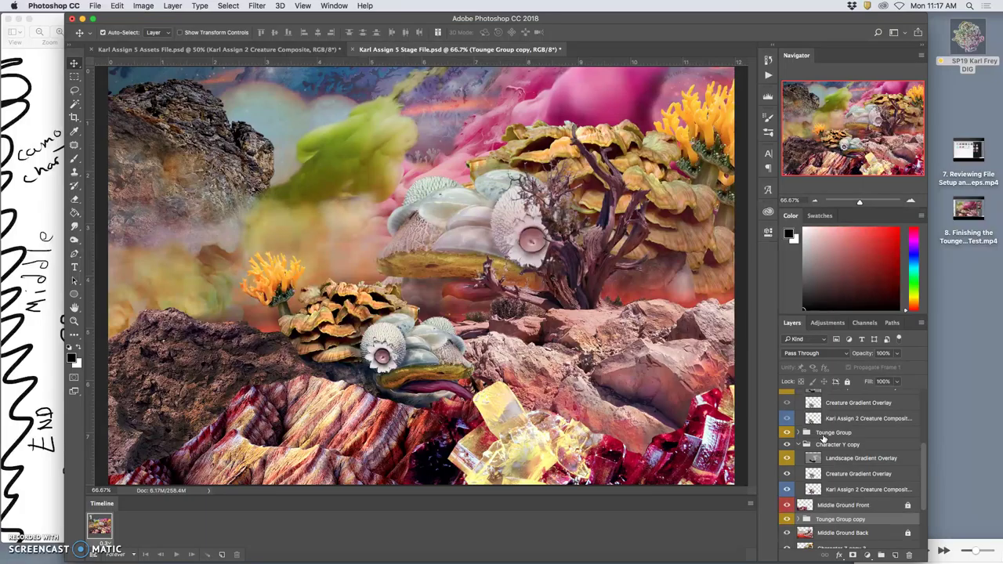
key("super+bracketleft")
scroll(823, 439, "down", 3)
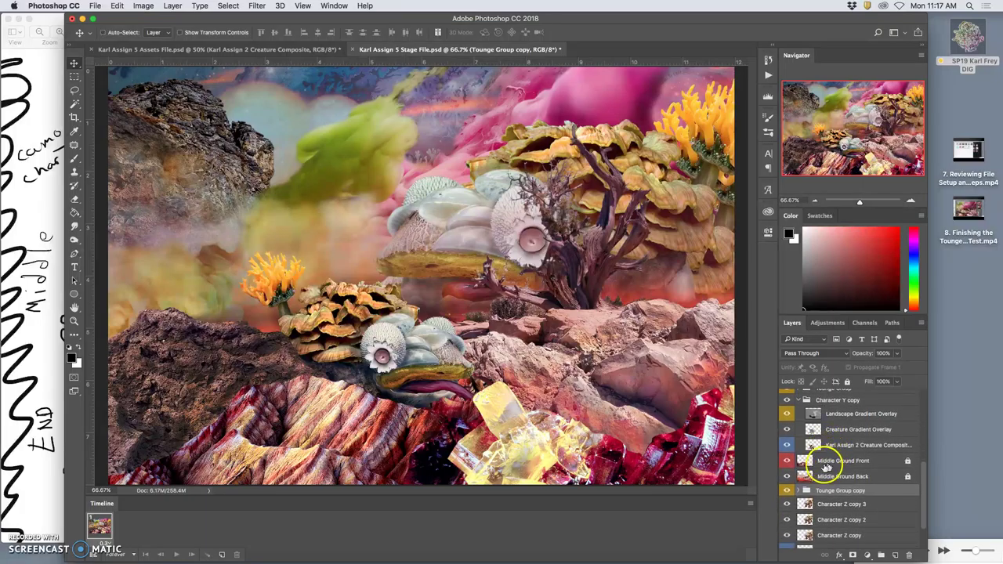
left_click(788, 491)
left_click(788, 492)
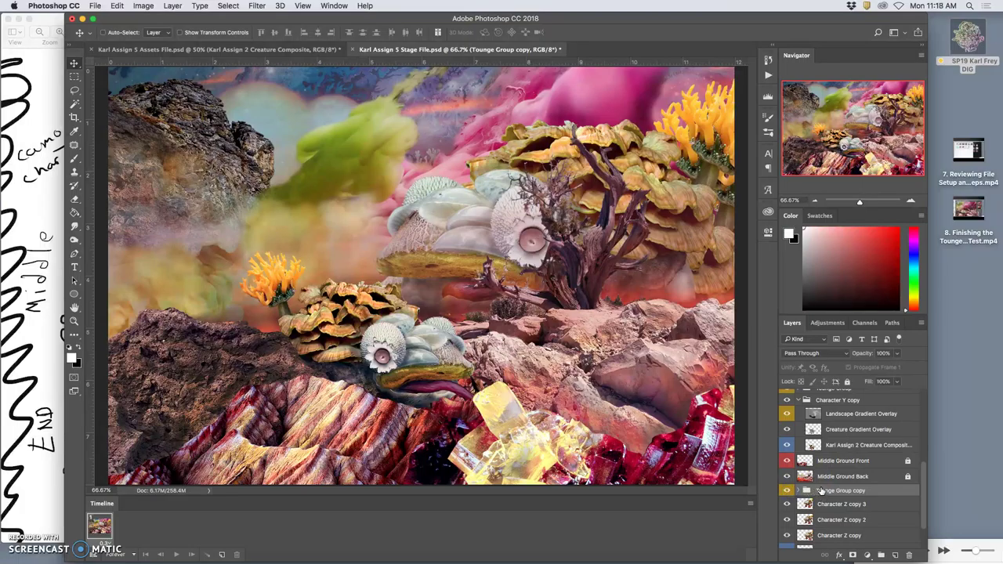
Flip the Tounge Group copy horizontally, scale it to about 218%, and place the tongue under the background creature's upper lip.
key("super+t")
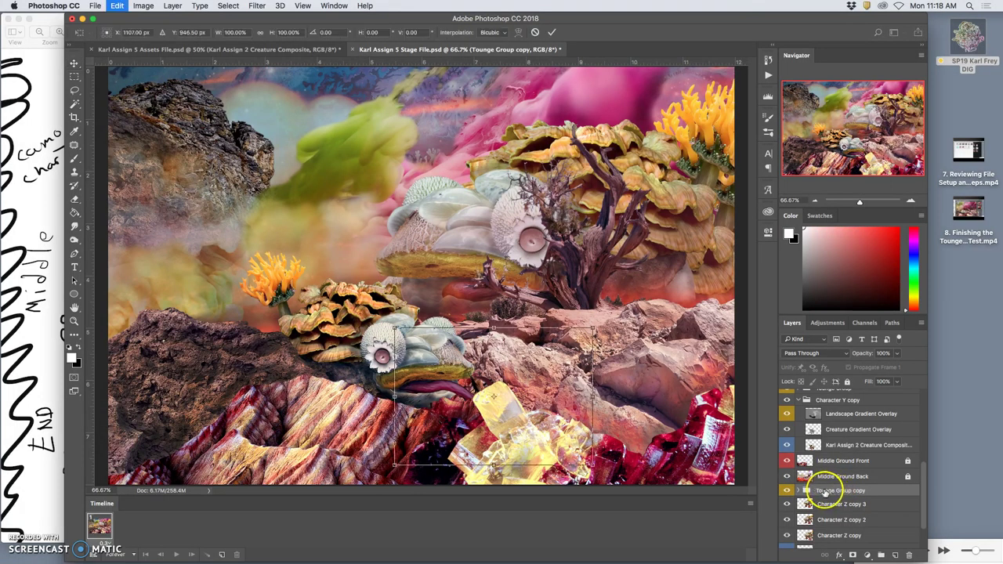
right_click(569, 394)
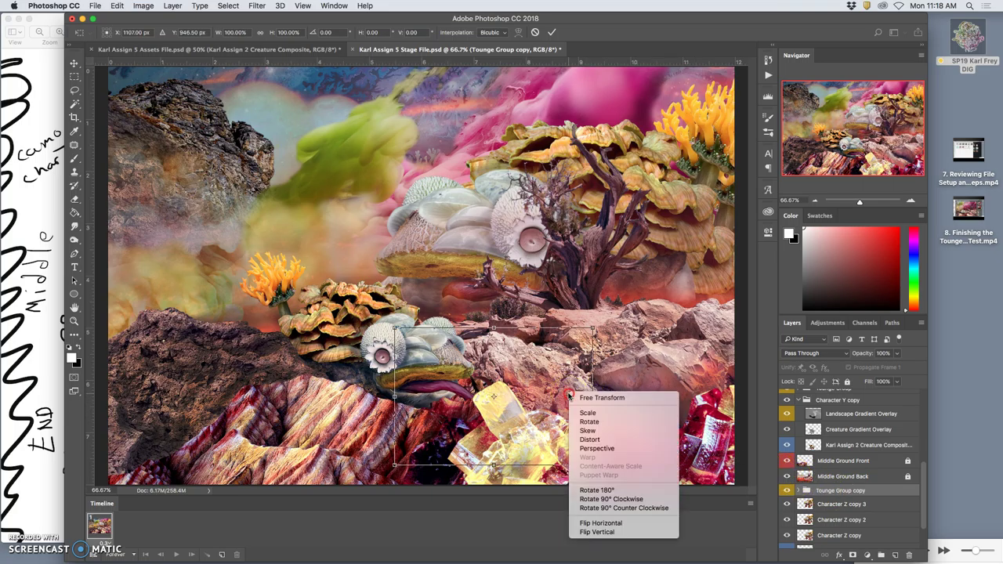
left_click(597, 523)
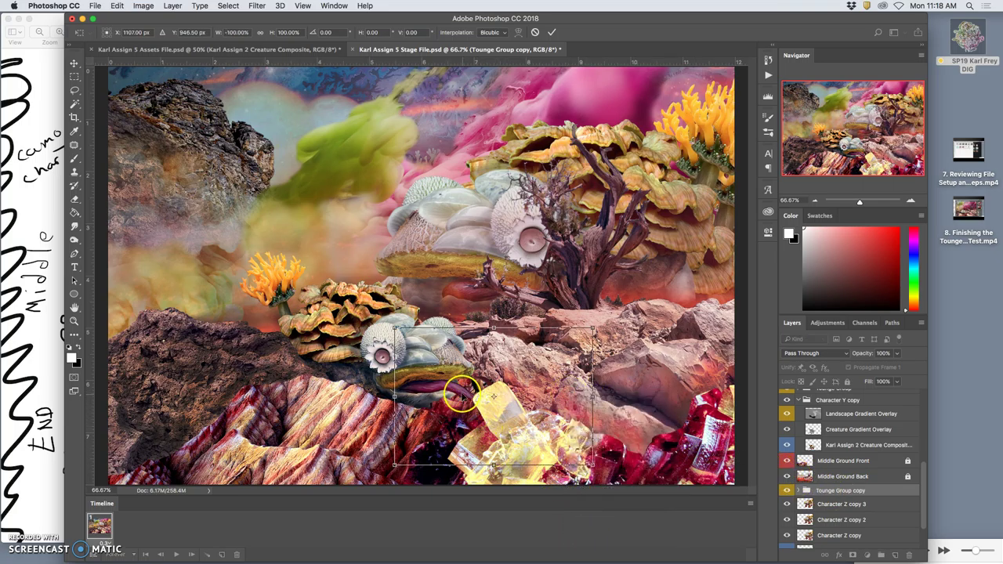
left_click_drag(462, 392, 366, 296)
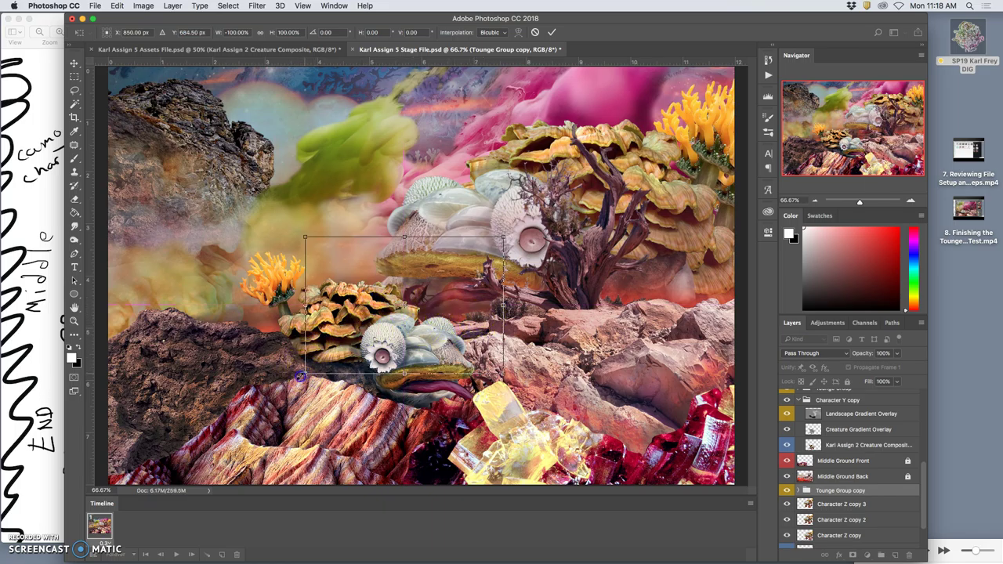
left_click_drag(299, 377, 189, 454)
left_click_drag(517, 313, 441, 289)
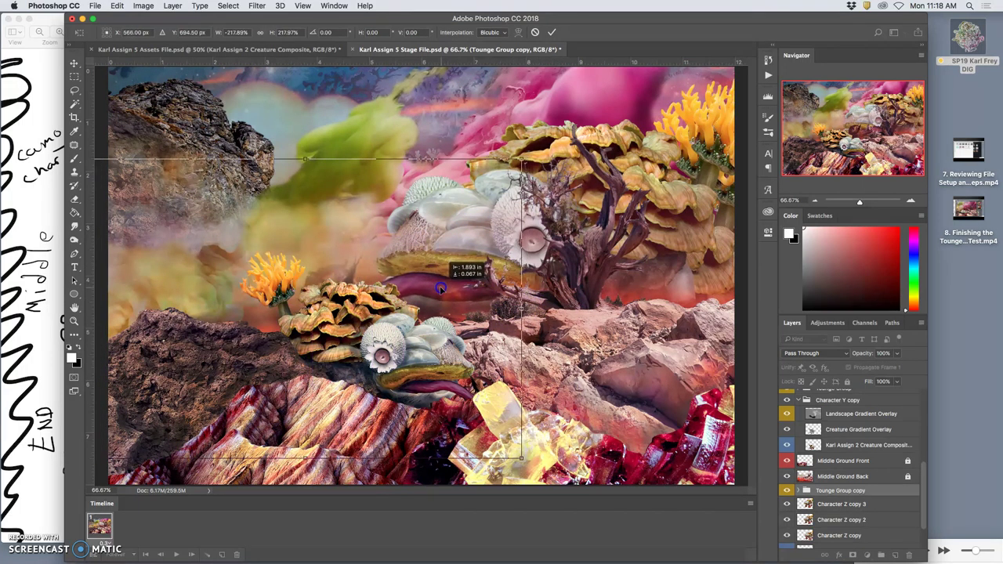
Distort the Tounge Group copy to fit the tongue inside the background creature's mouth, and give the group a blue colour label.
right_click(280, 236)
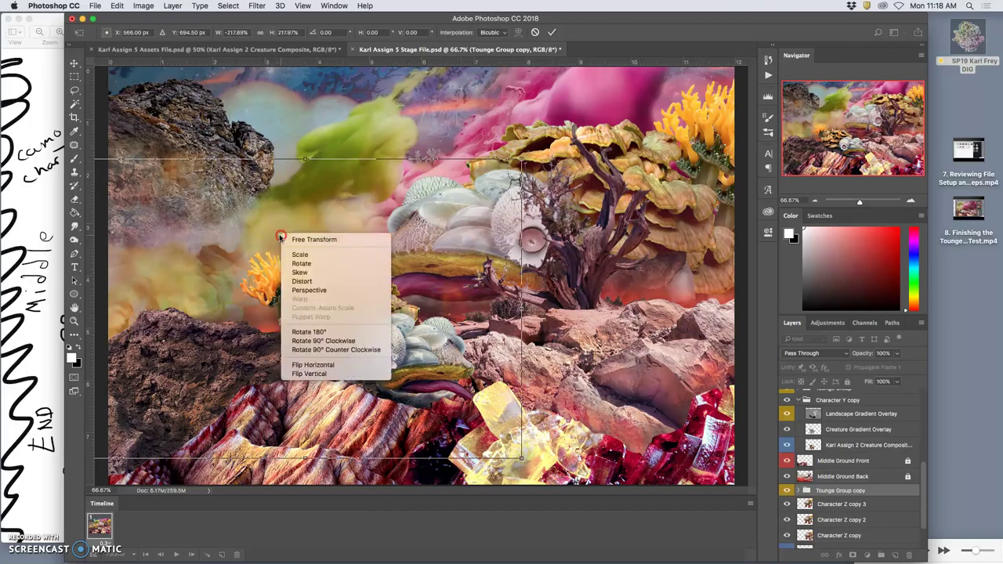
left_click(302, 282)
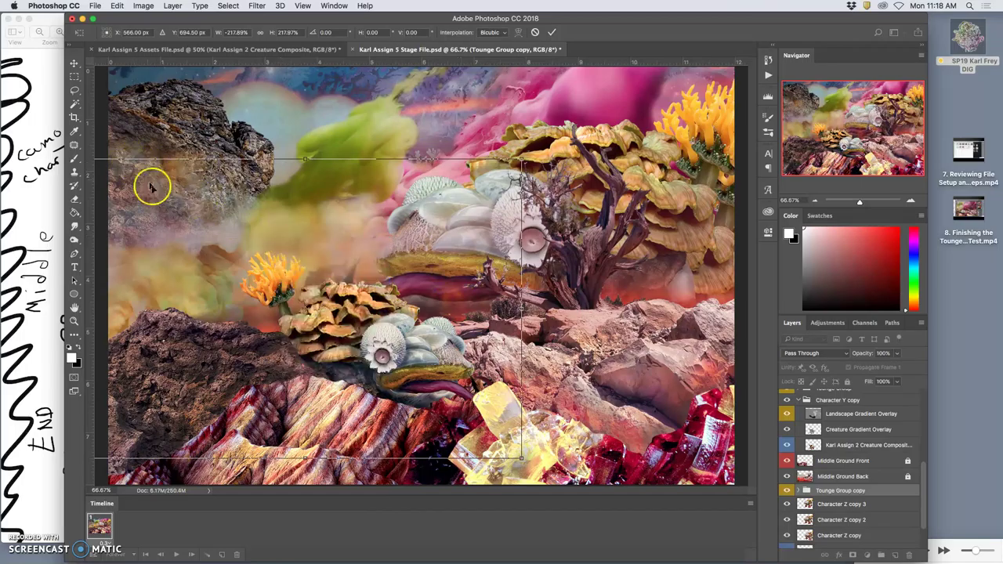
key("super+minus")
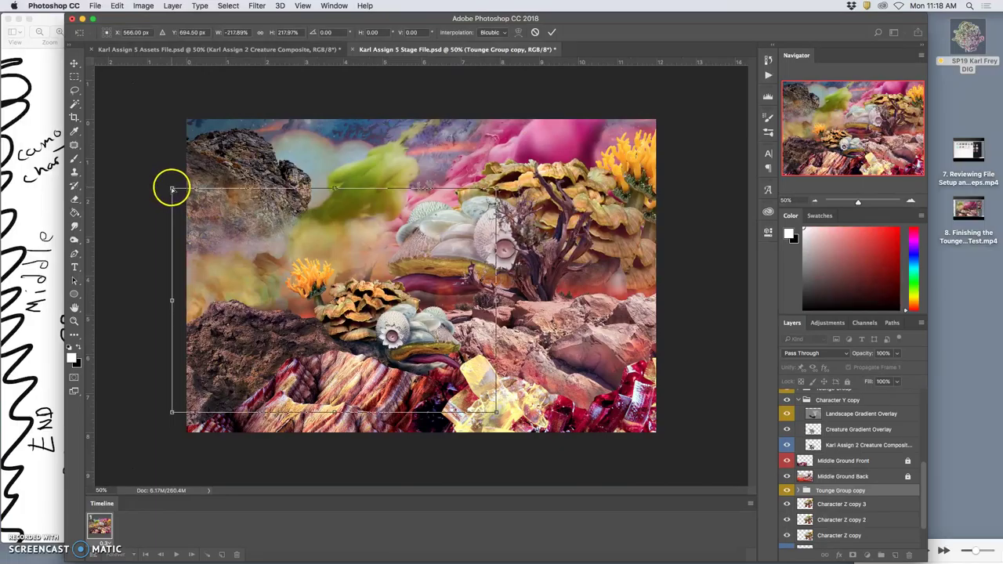
left_click_drag(173, 188, 271, 202)
left_click_drag(173, 414, 268, 427)
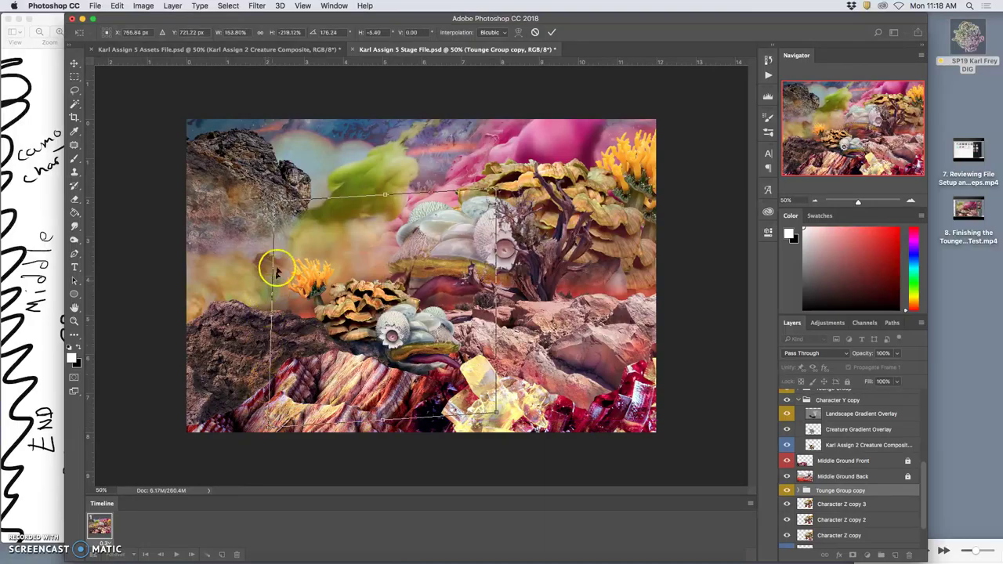
left_click_drag(273, 204, 242, 222)
left_click_drag(496, 191, 501, 163)
left_click_drag(499, 416, 503, 434)
left_click_drag(462, 365, 453, 364)
key("Return")
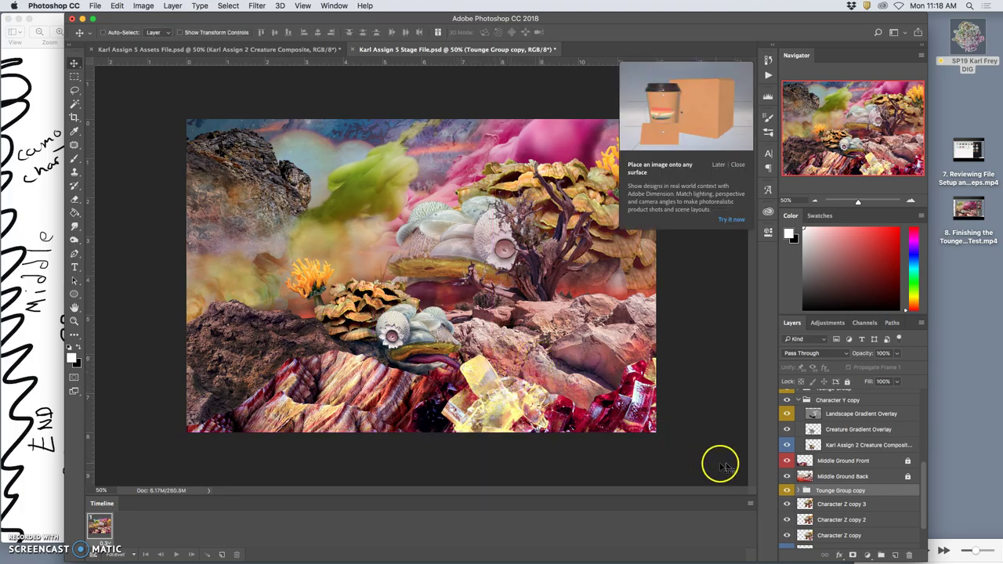
right_click(787, 491)
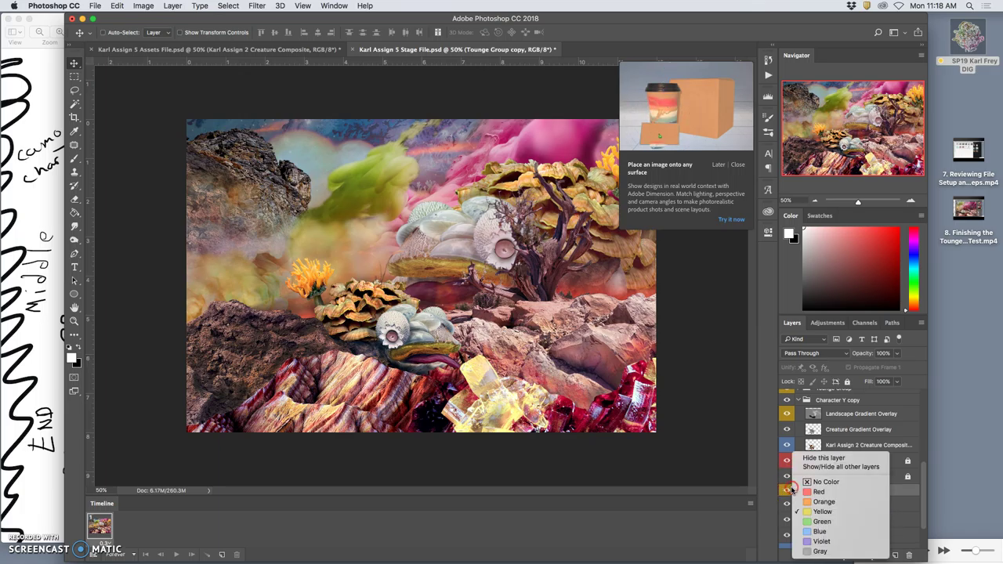
left_click(820, 532)
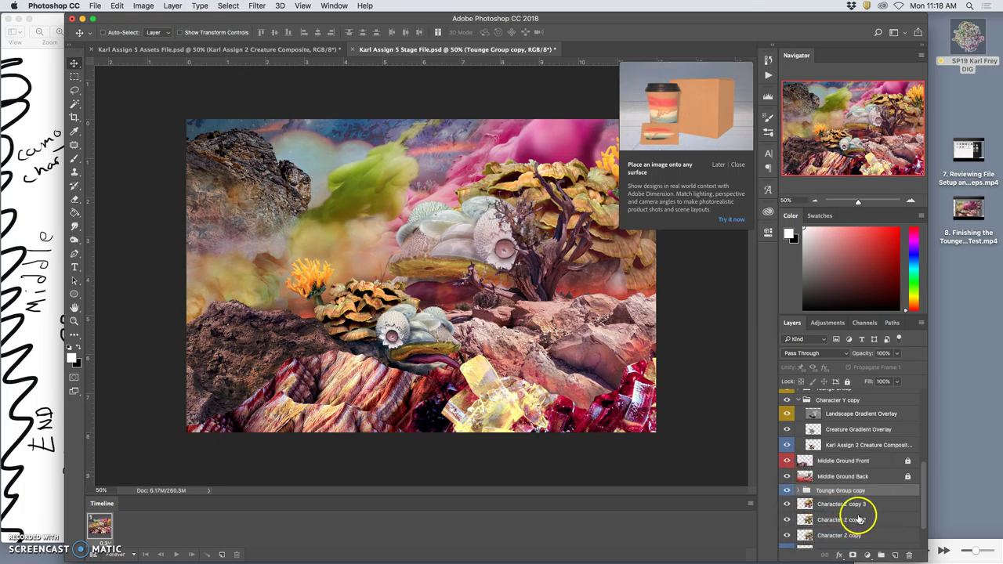
Group the Tounge Group copy with the Character Z copy 3, copy 2, copy and original Character Z layers.
scroll(855, 512, "down", 1)
scroll(856, 515, "down", 1)
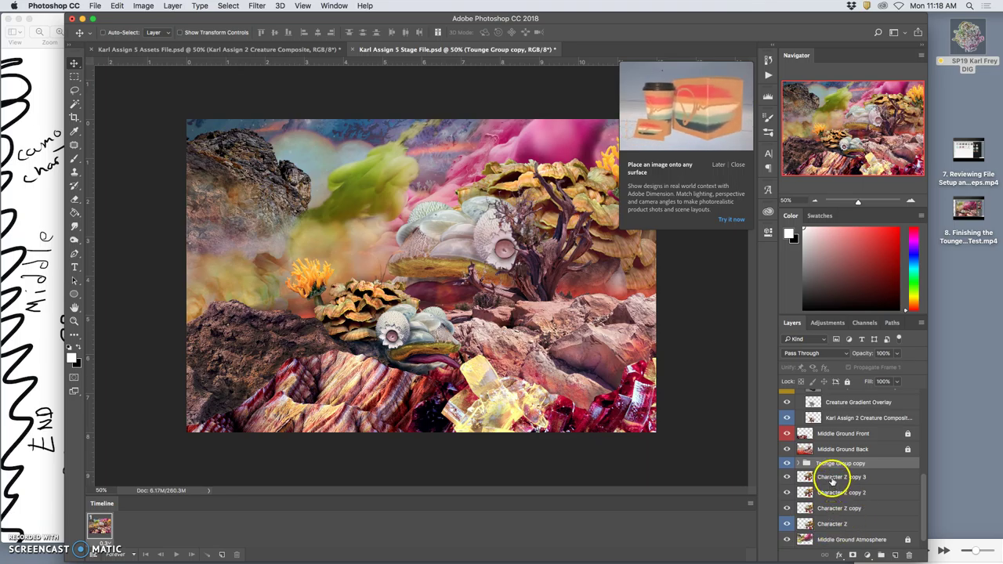
left_click(832, 478, "shift")
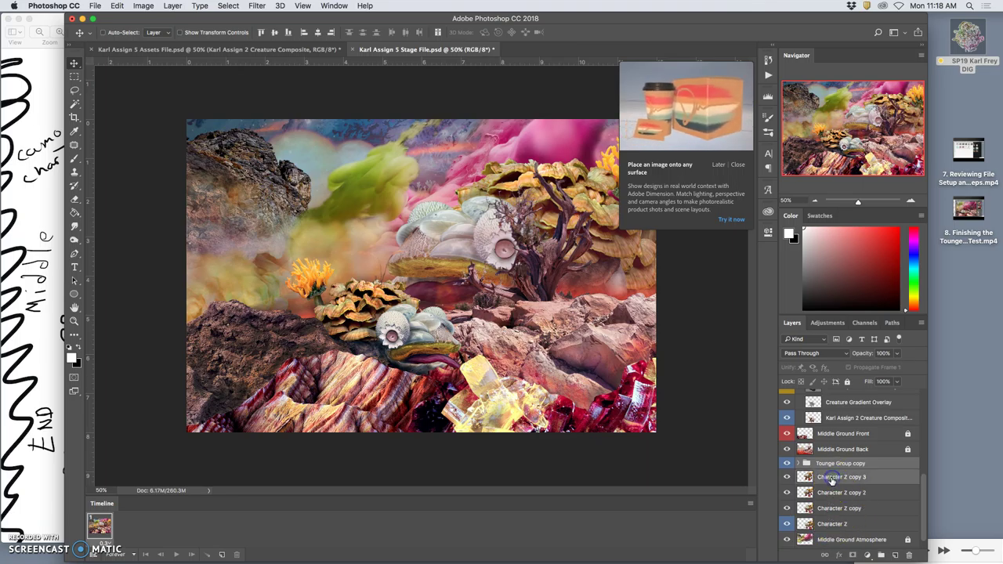
left_click(838, 525, "shift")
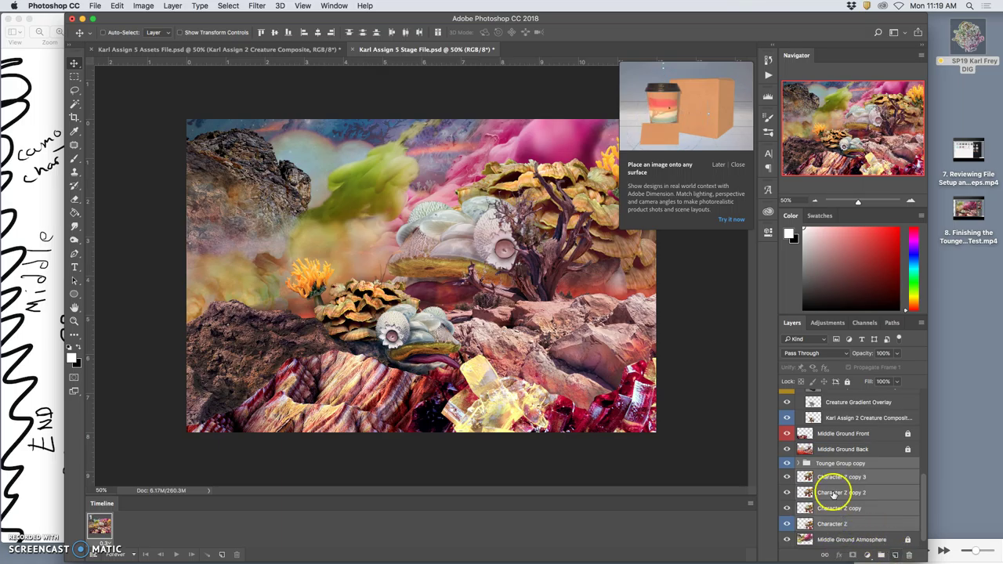
left_click(732, 174)
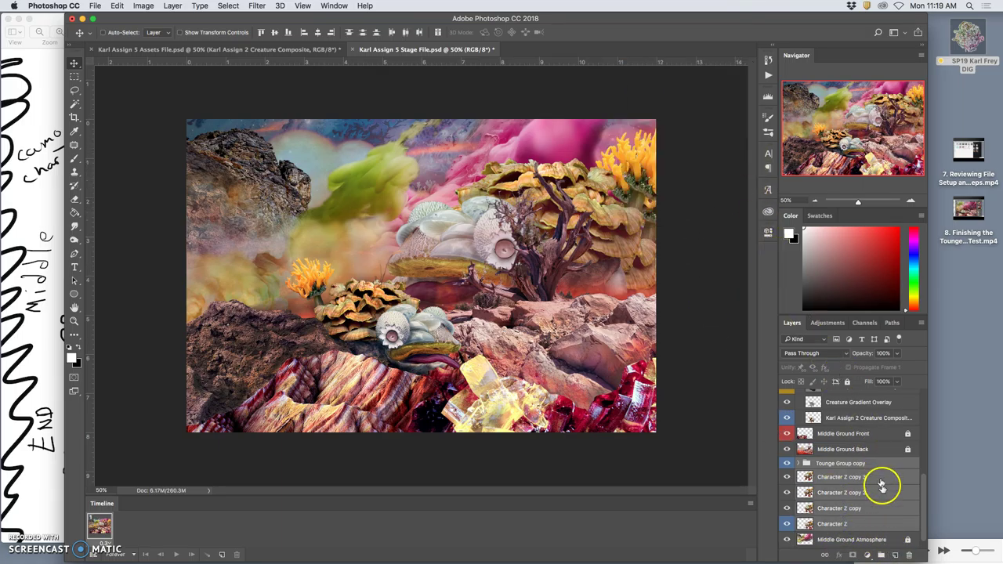
left_click_drag(884, 489, 883, 555)
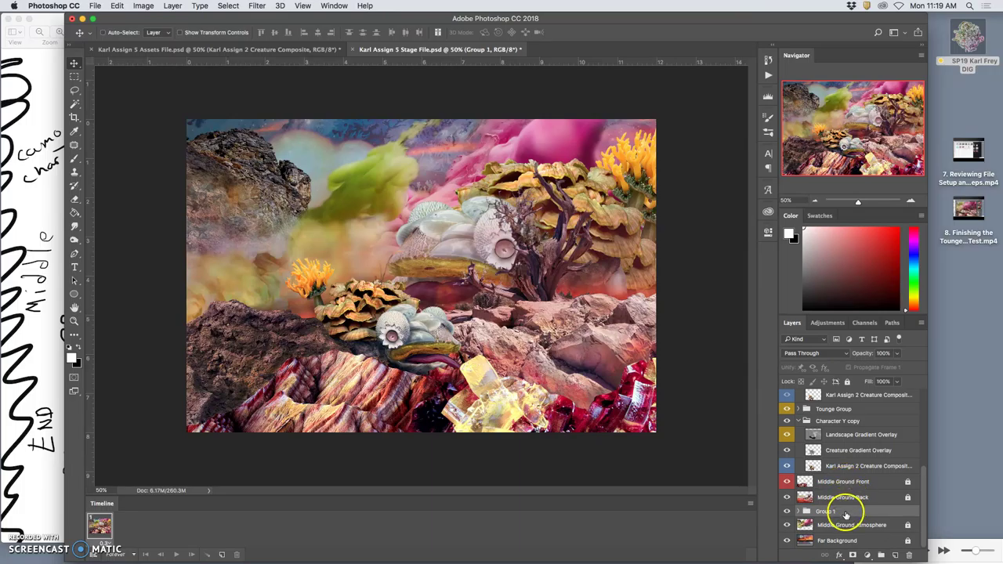
Rename the new group Char z Group, give it a blue colour label, and check its visibility.
double_click(825, 512)
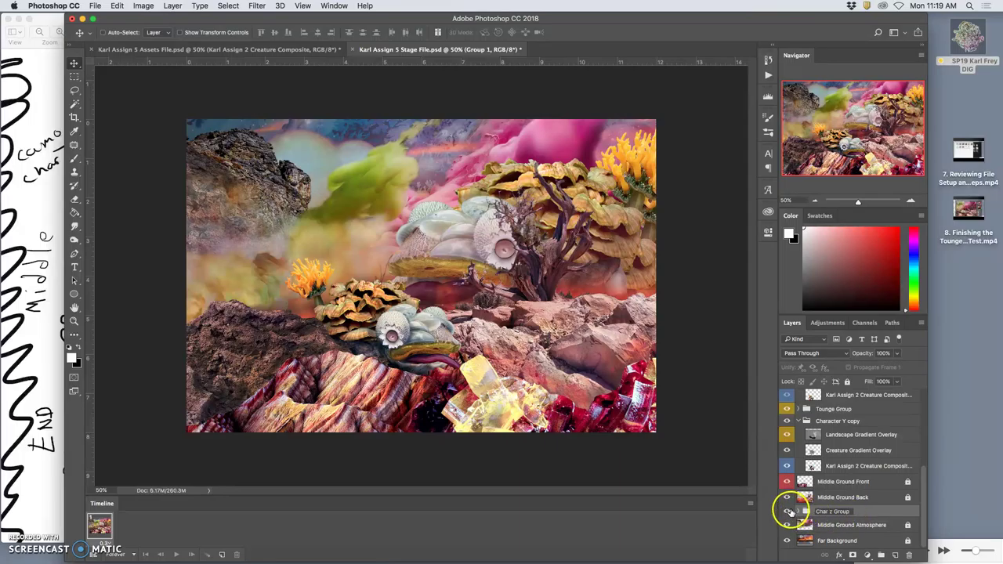
key("Return")
right_click(790, 510)
left_click(819, 531)
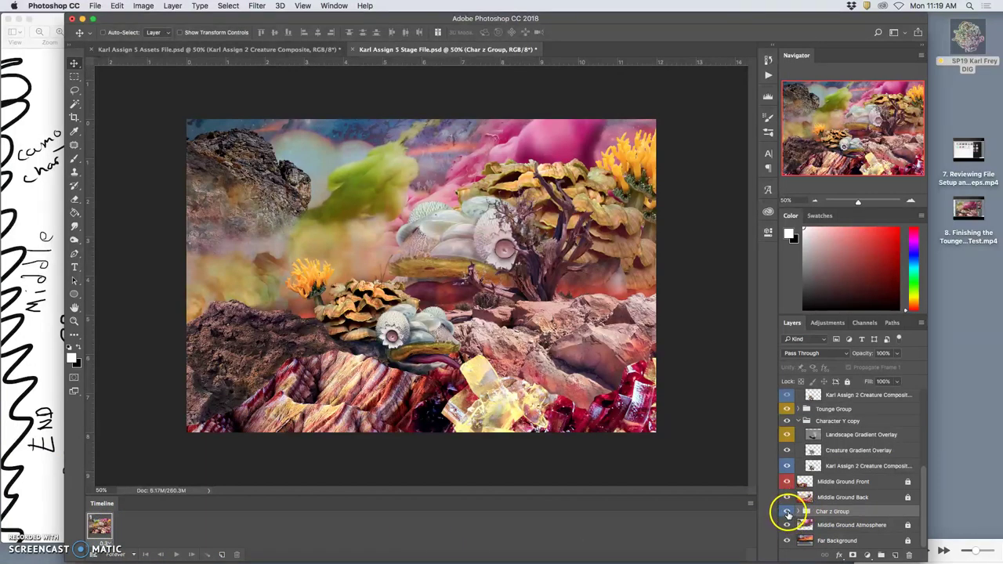
left_click(788, 512)
left_click(788, 512)
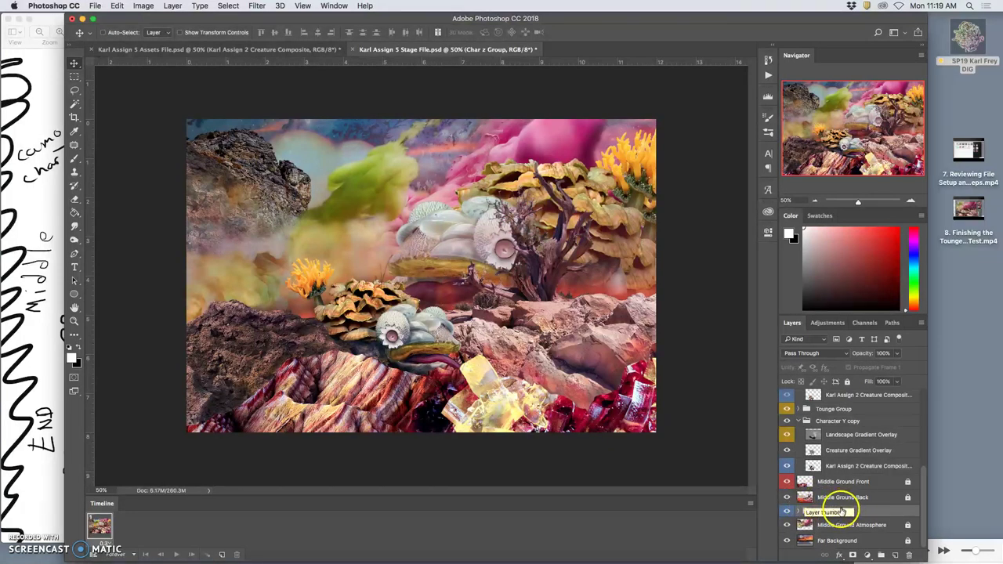
Expand the Char z Group and move the Tounge Group copy out of it, directly above the group.
left_click(798, 512)
scroll(835, 513, "down", 3)
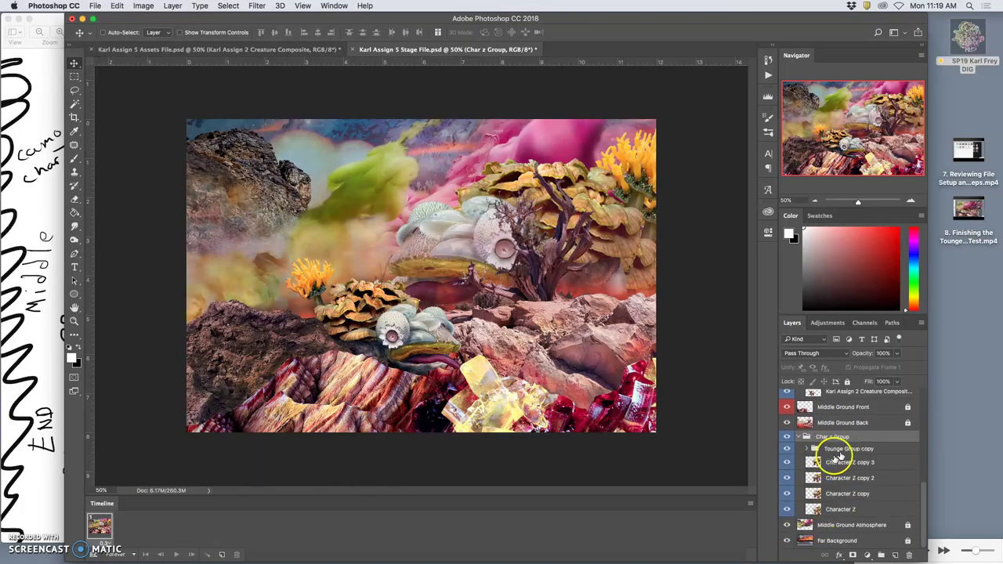
left_click_drag(809, 453, 828, 430)
Expand the Tounge Group copy and preview its tongue poses one by one by switching the layers' visibility.
left_click(799, 437)
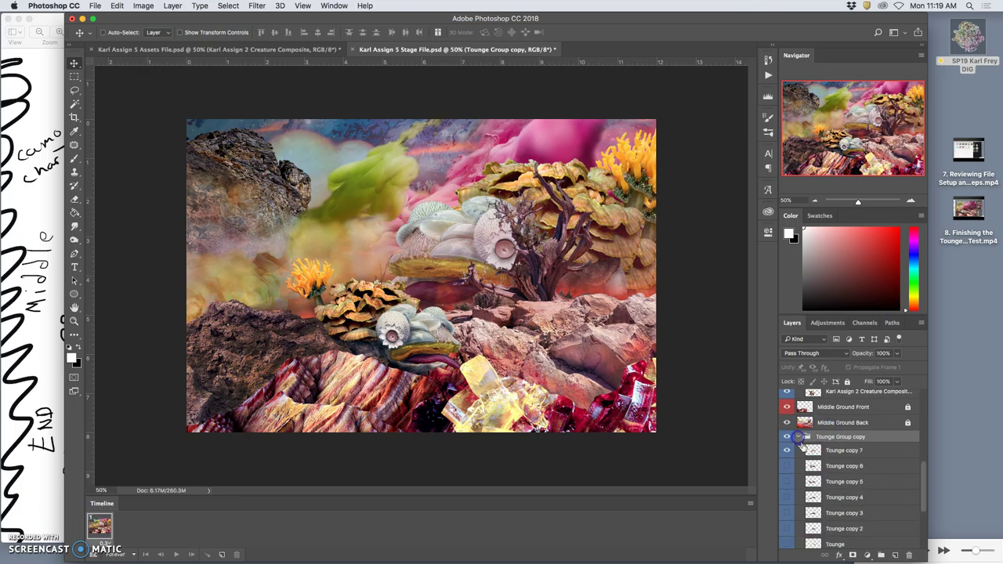
scroll(815, 479, "down", 1)
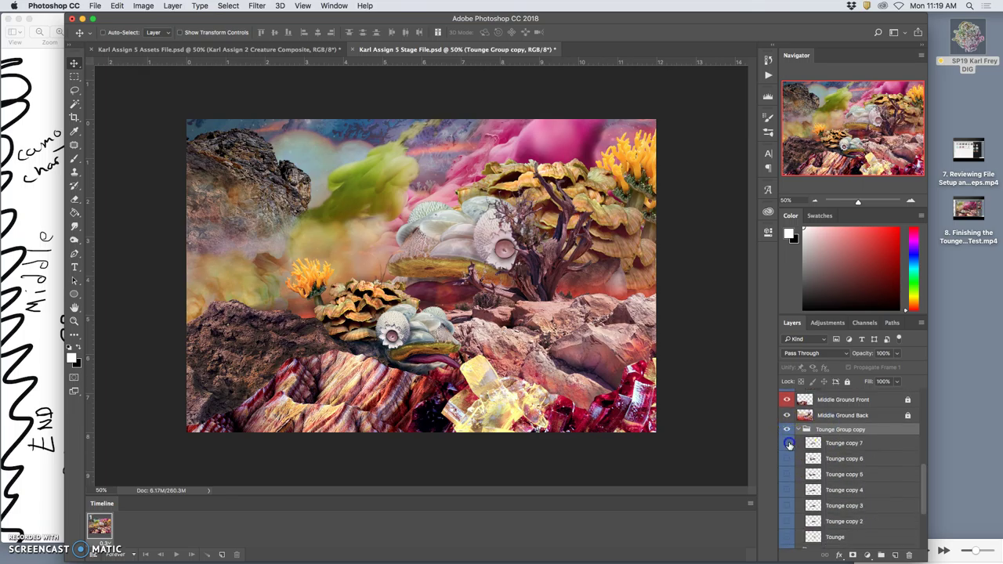
left_click_drag(789, 444, 787, 535)
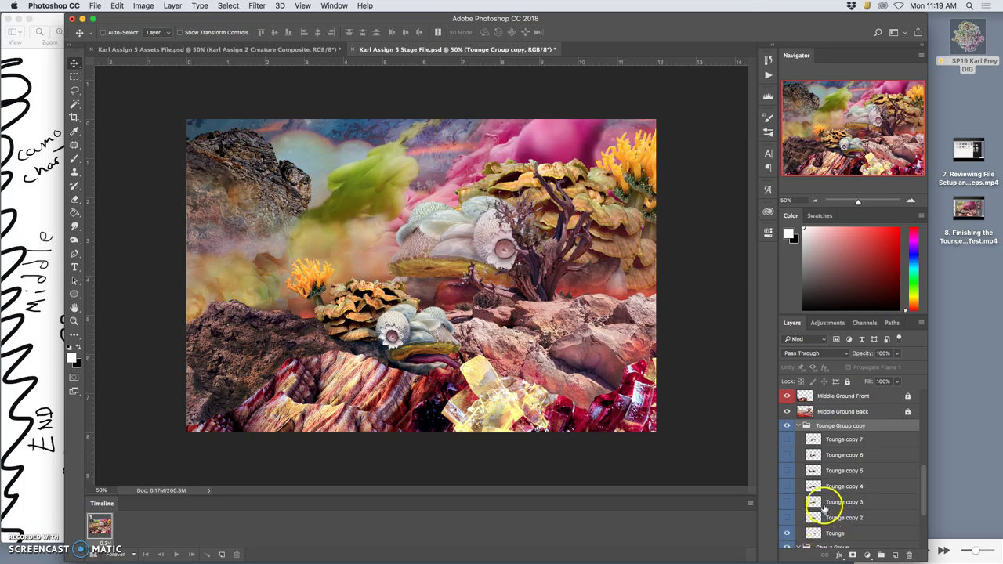
left_click(787, 519)
left_click(787, 504)
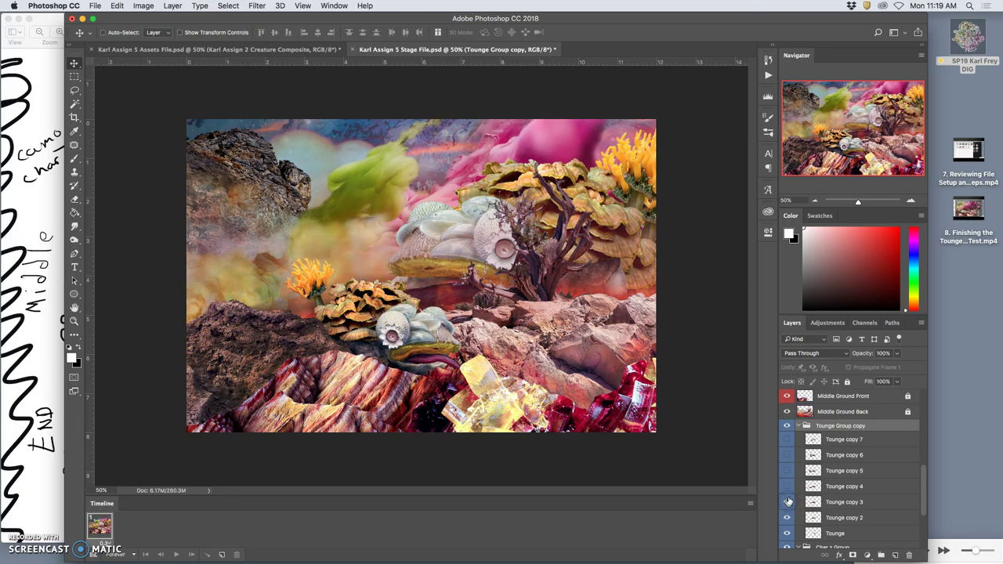
left_click(787, 471)
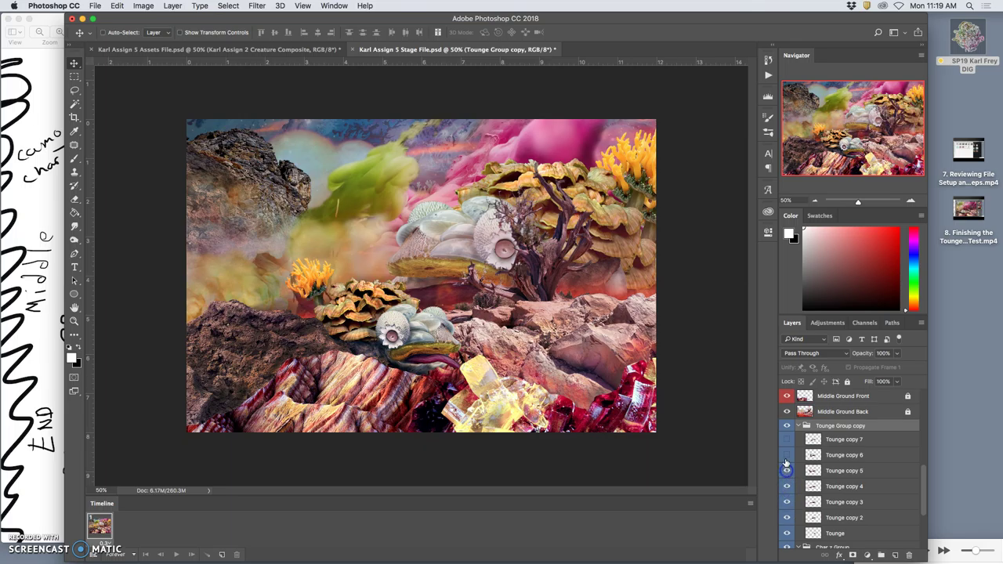
left_click(787, 455)
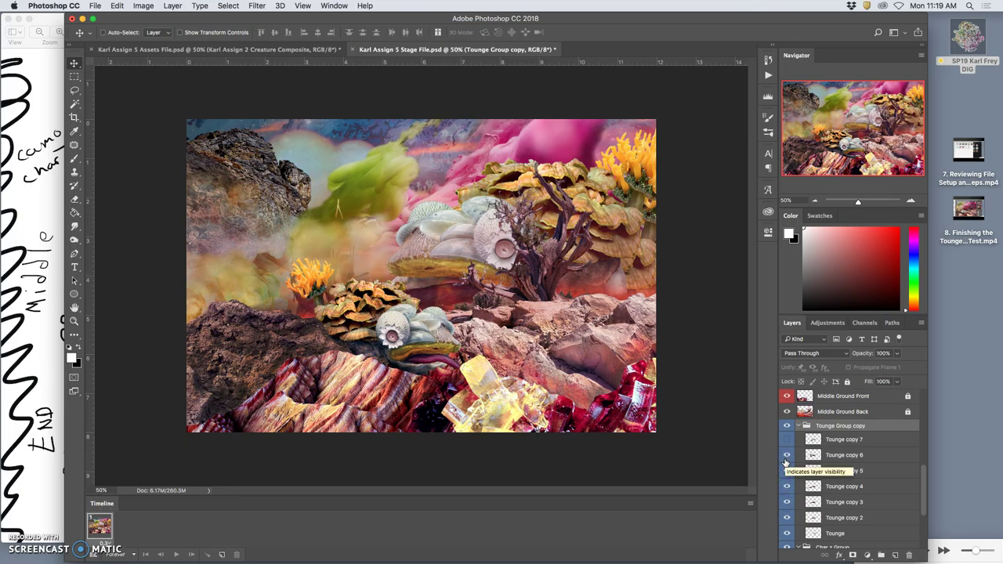
left_click(786, 468)
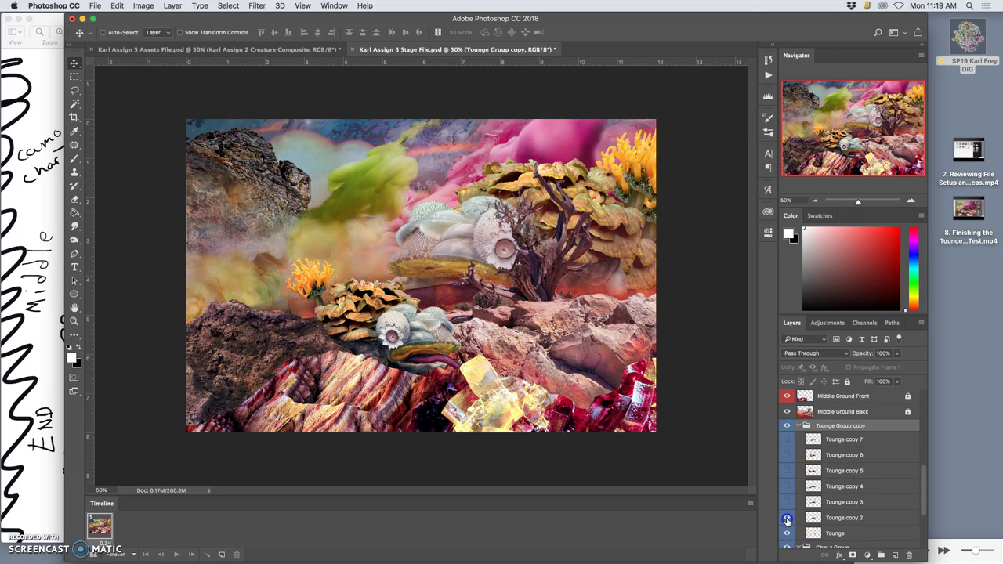
left_click(787, 519)
left_click(788, 534)
left_click(789, 534)
Delete the layers Tounge copy 2 through Tounge copy 7 from the Tounge Group copy.
left_click(815, 522)
key("z")
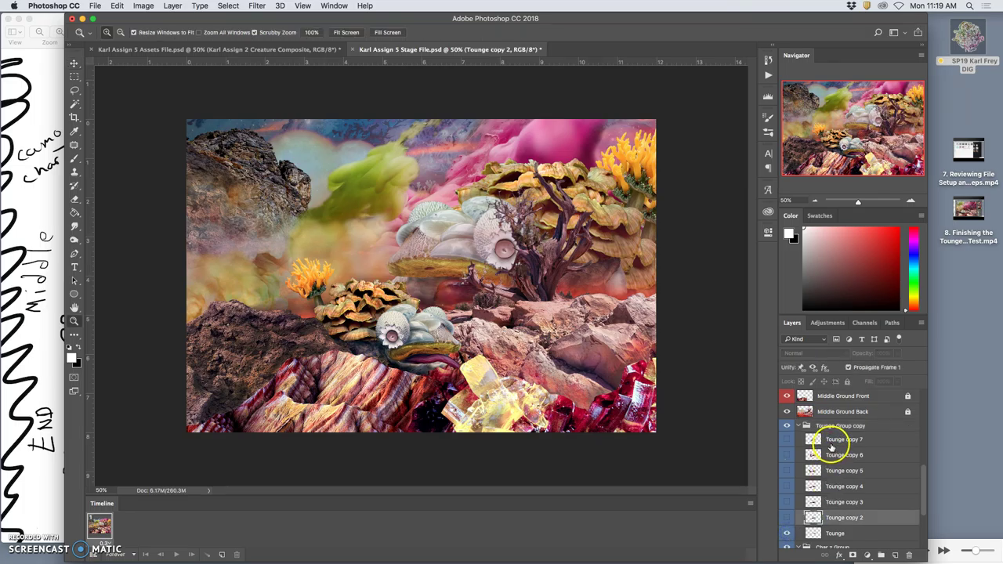
left_click(833, 442, "shift")
key("BackSpace")
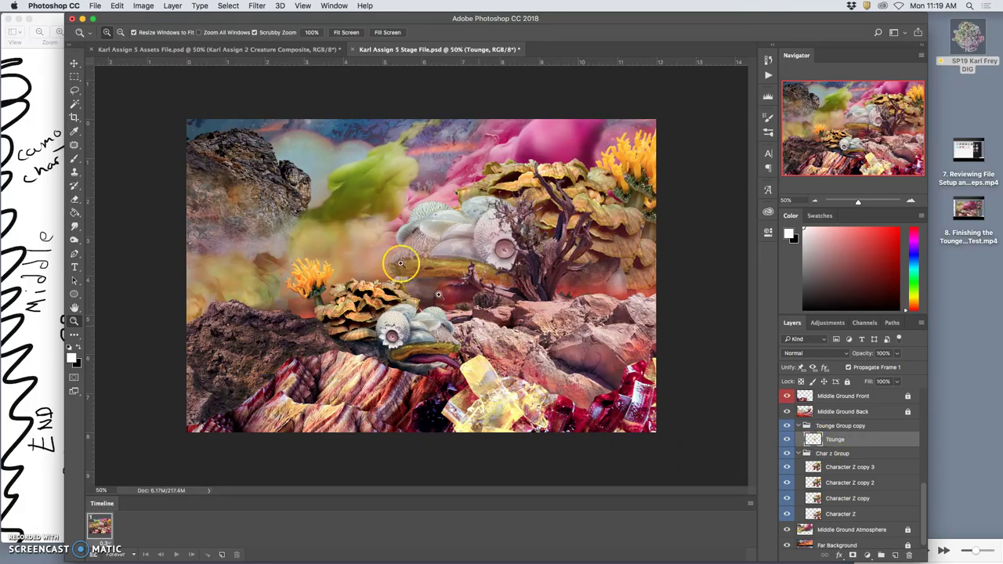
Nudge the remaining Tounge layer slightly within the background creature's mouth and duplicate it.
left_click(74, 63)
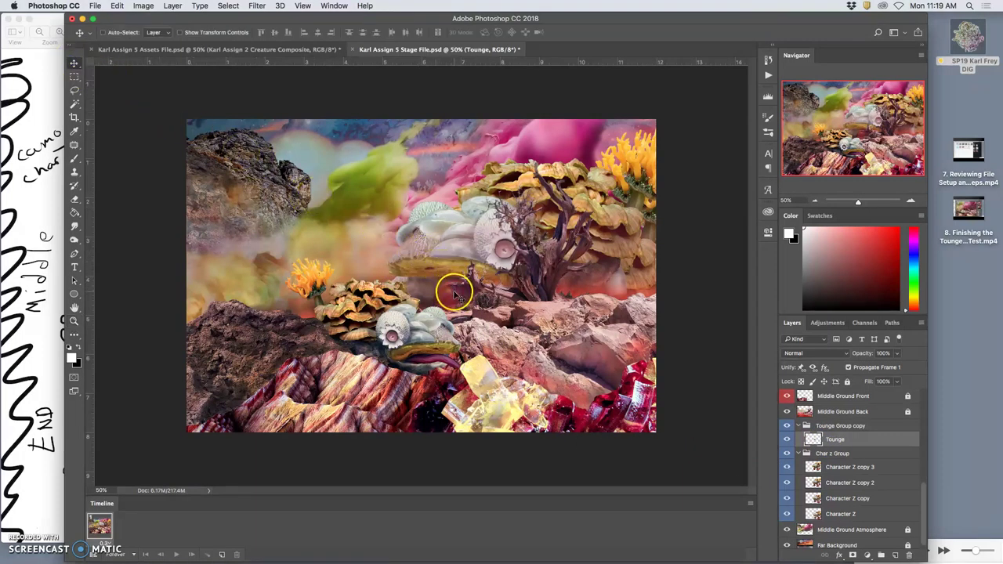
left_click_drag(455, 291, 453, 289)
left_click(844, 441)
key("super+j")
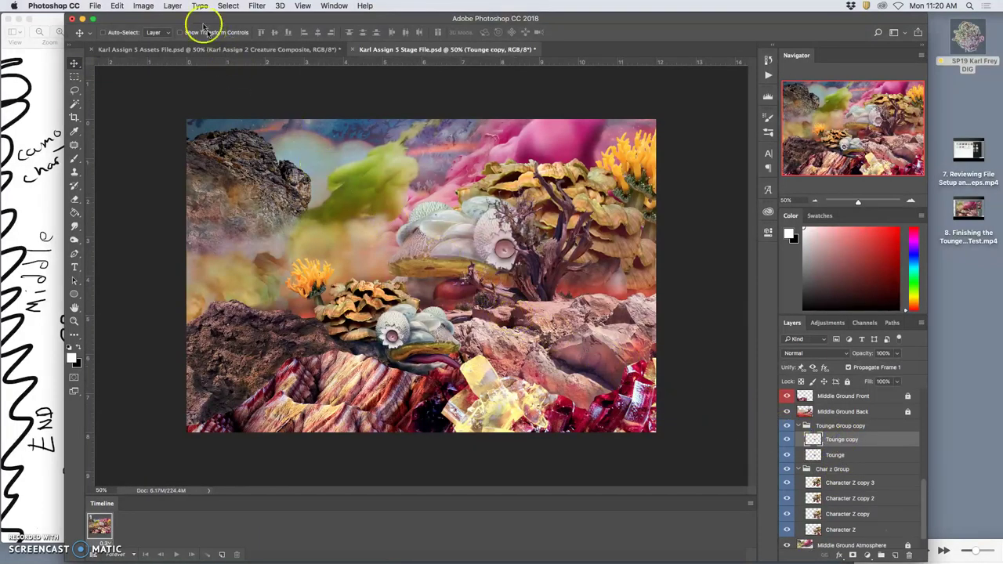
Puppet-warp the Tounge copy, pinning its base and stretching the tip farther out and down from the mouth.
left_click(117, 5)
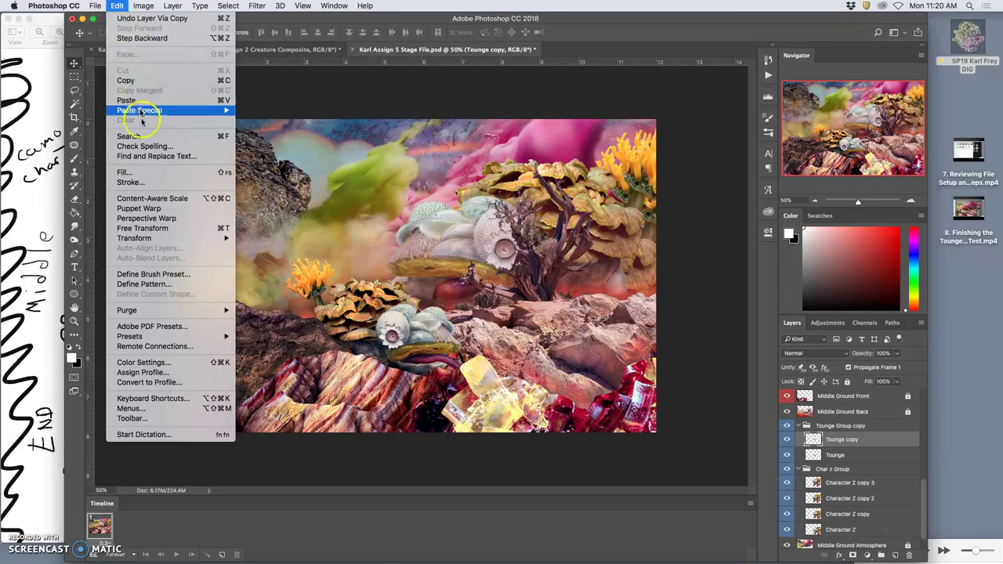
left_click(130, 208)
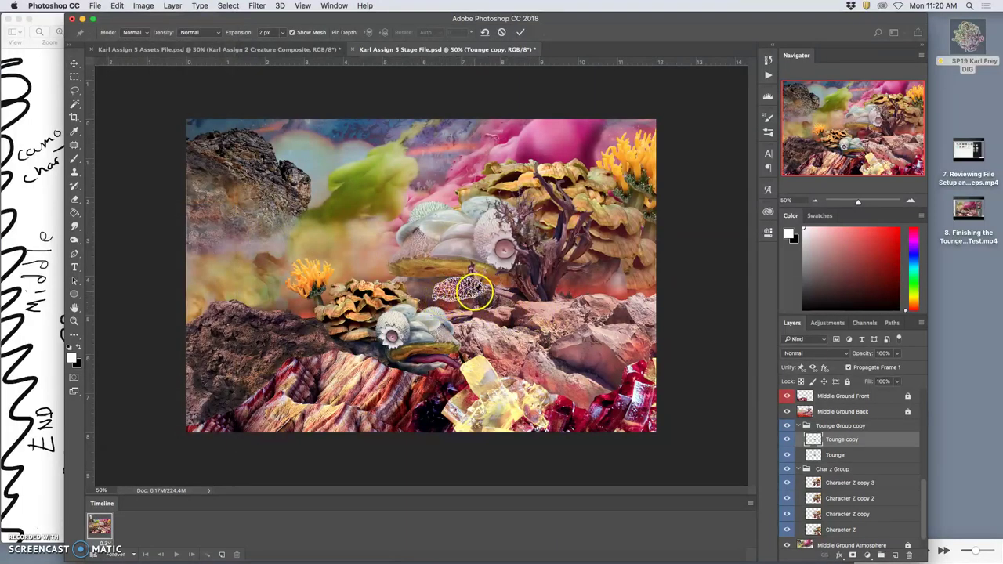
left_click(480, 291)
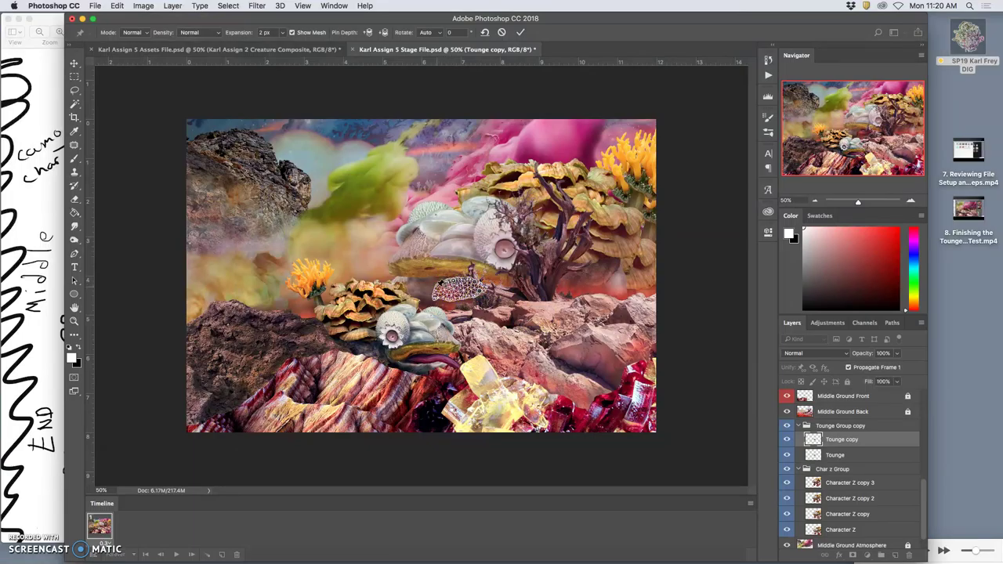
mouse_move(437, 288)
left_mouse_down()
mouse_move(413, 290)
mouse_move(462, 320)
mouse_move(432, 297)
mouse_move(437, 286)
left_mouse_up()
key("Return")
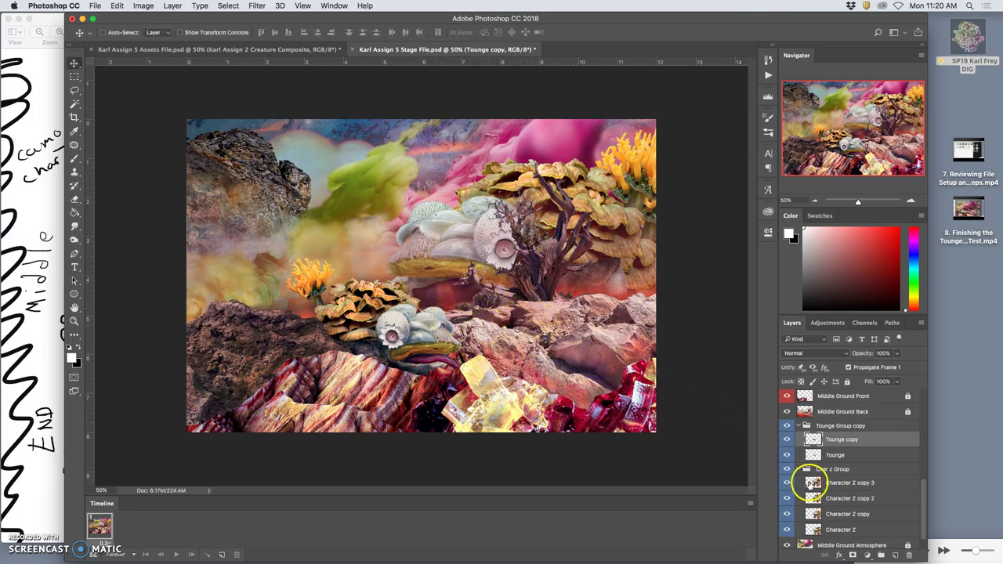
Compare the Tounge Group copy stacked above and below Middle Ground Back, leaving it below that layer.
left_click(835, 427)
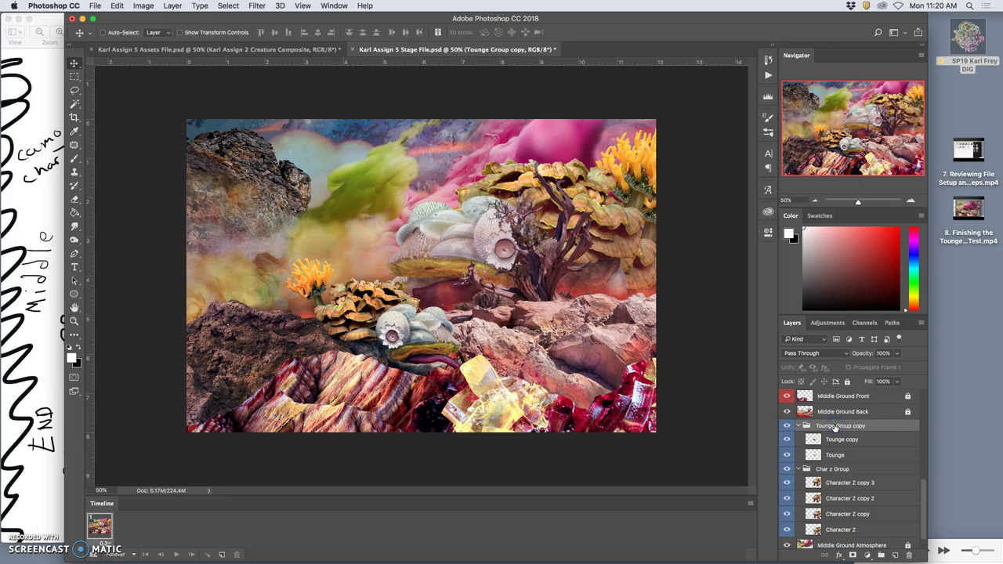
key("super+bracketright")
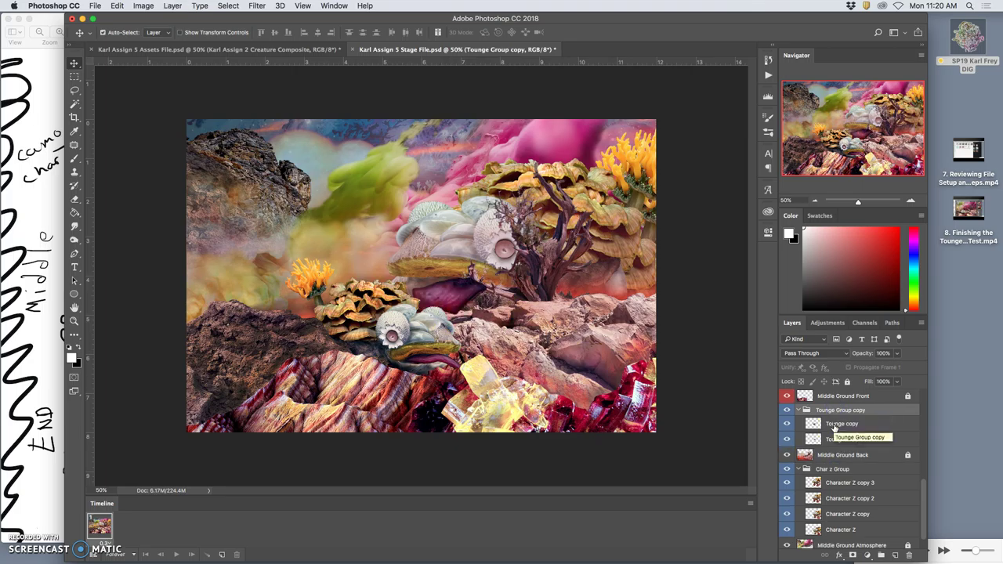
key("super+bracketleft")
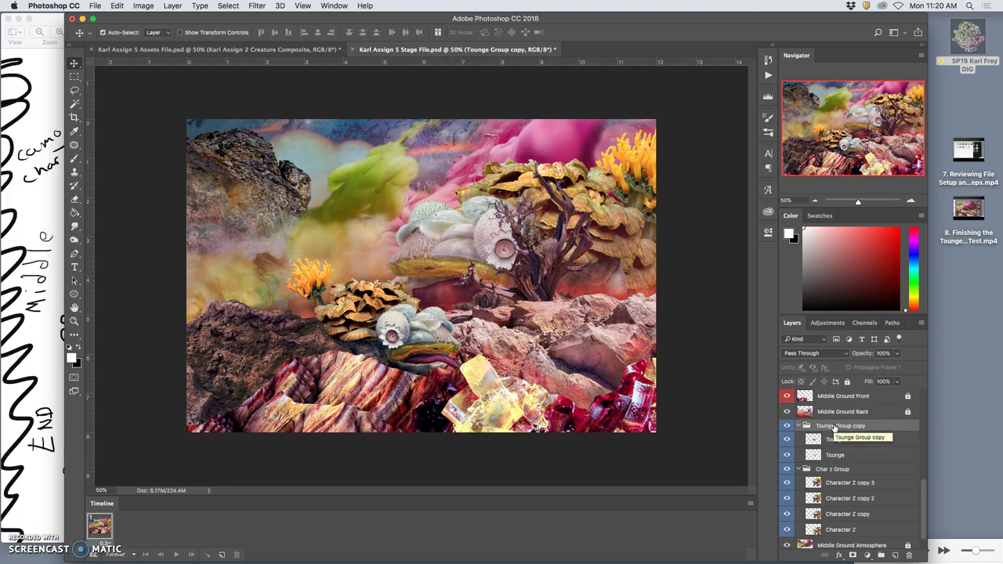
key("super+bracketleft")
key("super+bracketright")
key("super+bracketright")
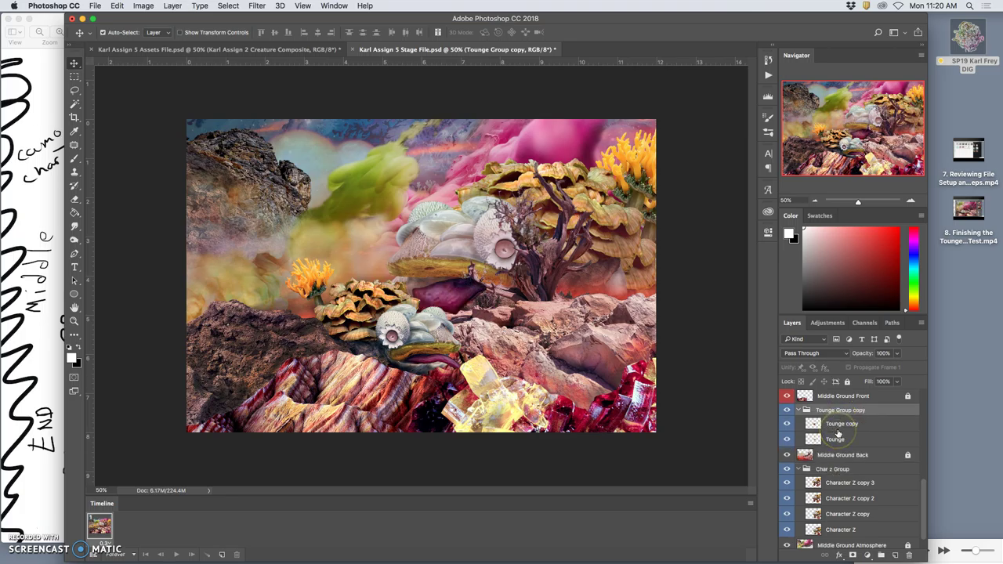
key("super+bracketleft")
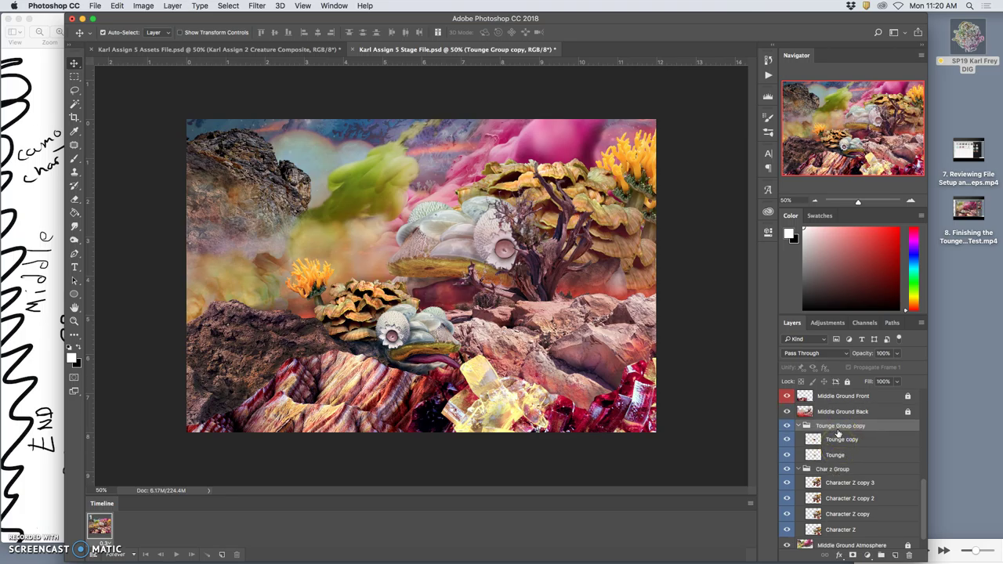
Duplicate the Tounge copy layer inside the Tounge Group copy for another tongue pose.
left_click(838, 430)
left_click(843, 442)
key("super+j")
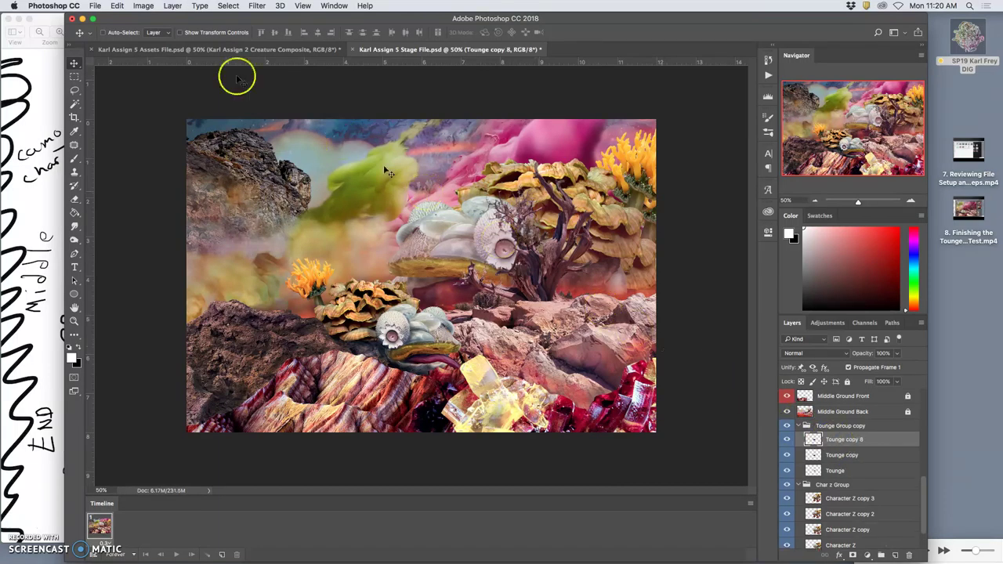
Puppet-warp the newest Tounge copy so its tip stretches down behind the foreground creature, and move the layer above Middle Ground Back.
left_click(117, 5)
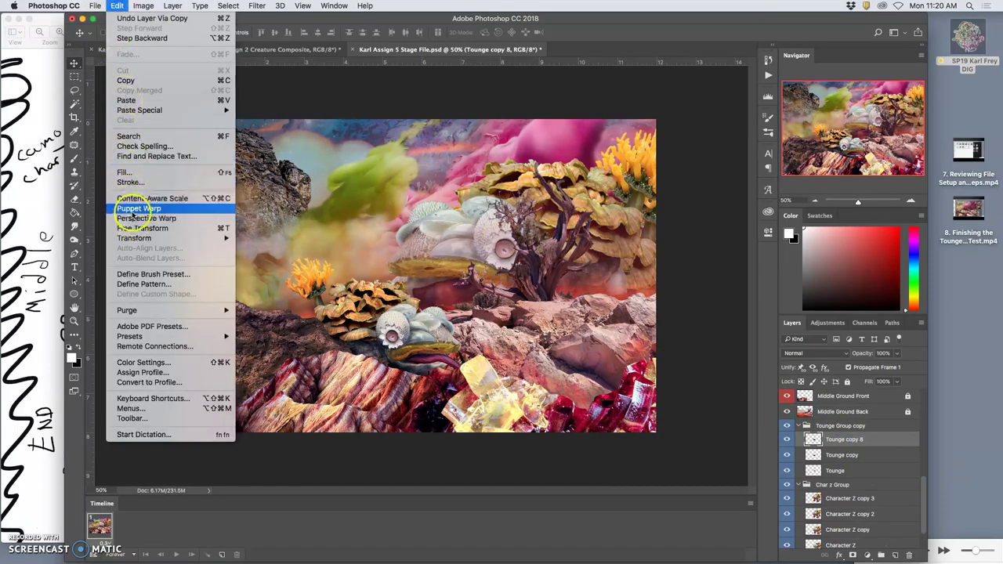
left_click(135, 208)
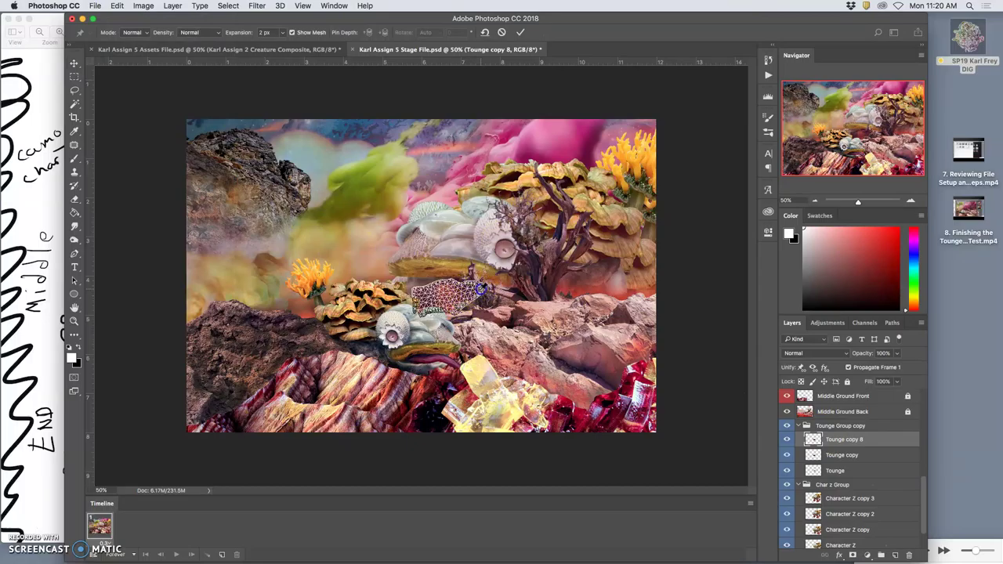
left_click(444, 284)
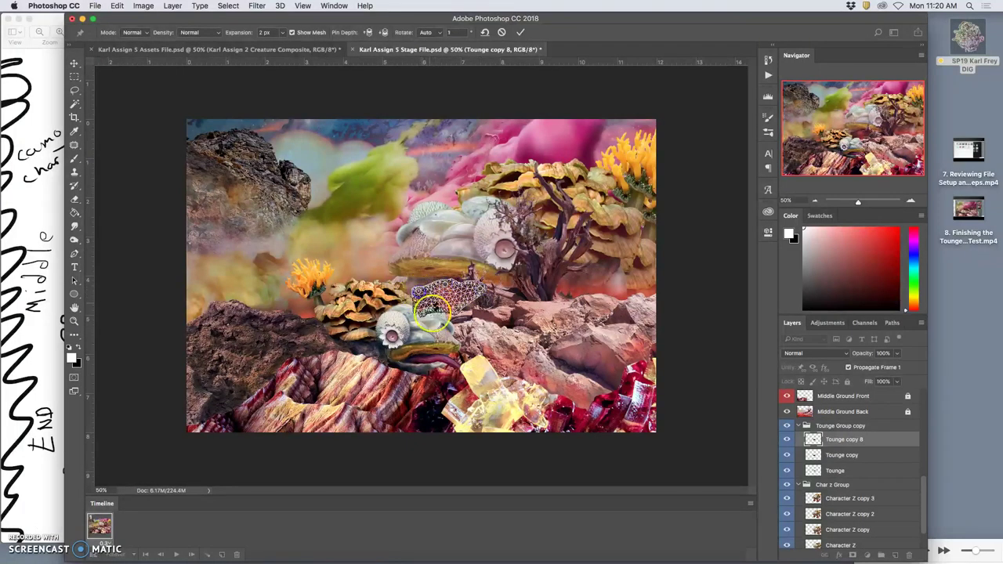
left_click(420, 311)
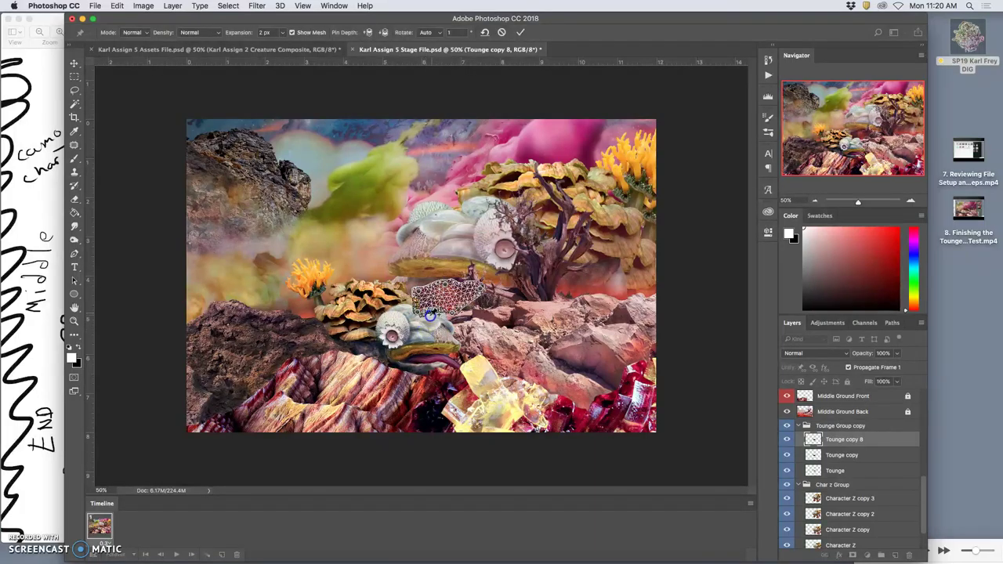
left_click_drag(418, 312, 440, 328)
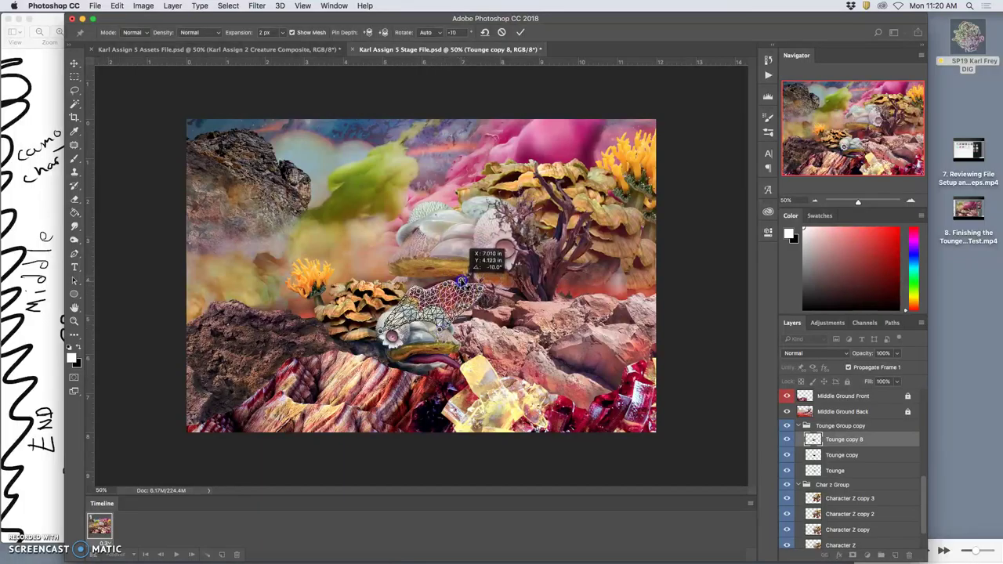
left_click_drag(461, 280, 410, 296)
left_click(439, 288)
left_click(439, 332)
left_click_drag(436, 333, 392, 341)
left_click_drag(436, 293, 439, 287)
key("Return")
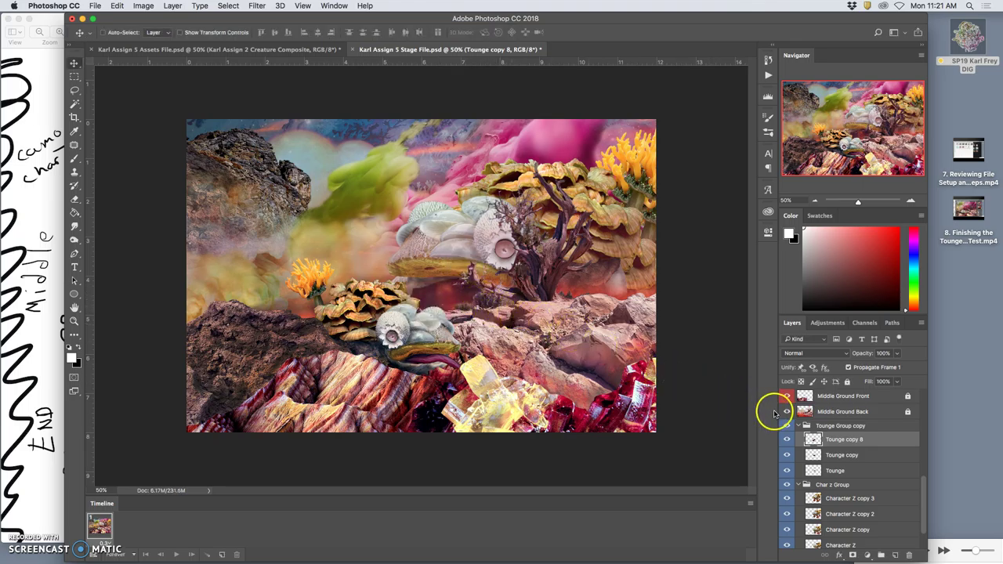
left_click_drag(833, 441, 833, 405)
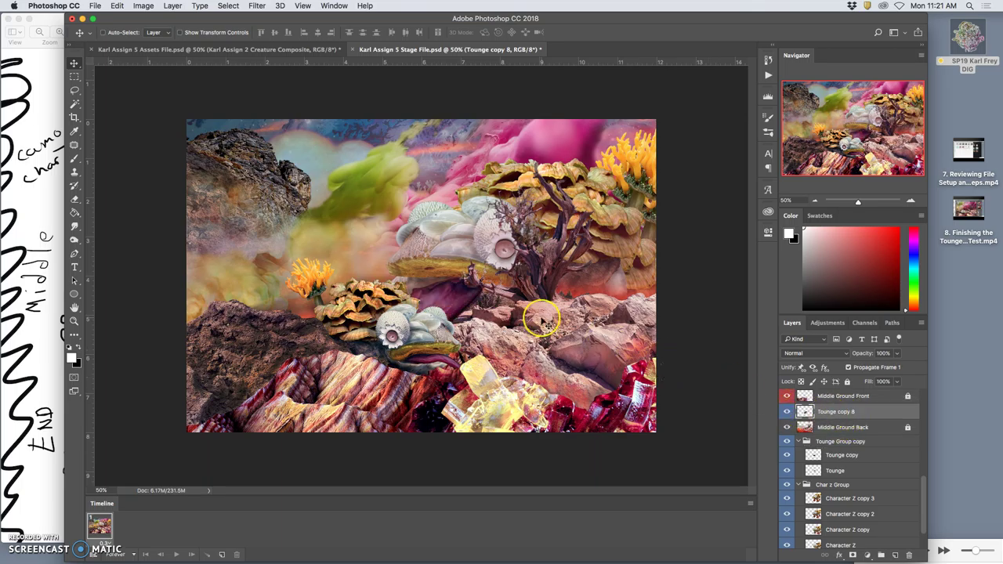
Set up the Eraser with a 28 px brush at 0% hardness and 61% opacity.
left_click(76, 198)
key("super+equal")
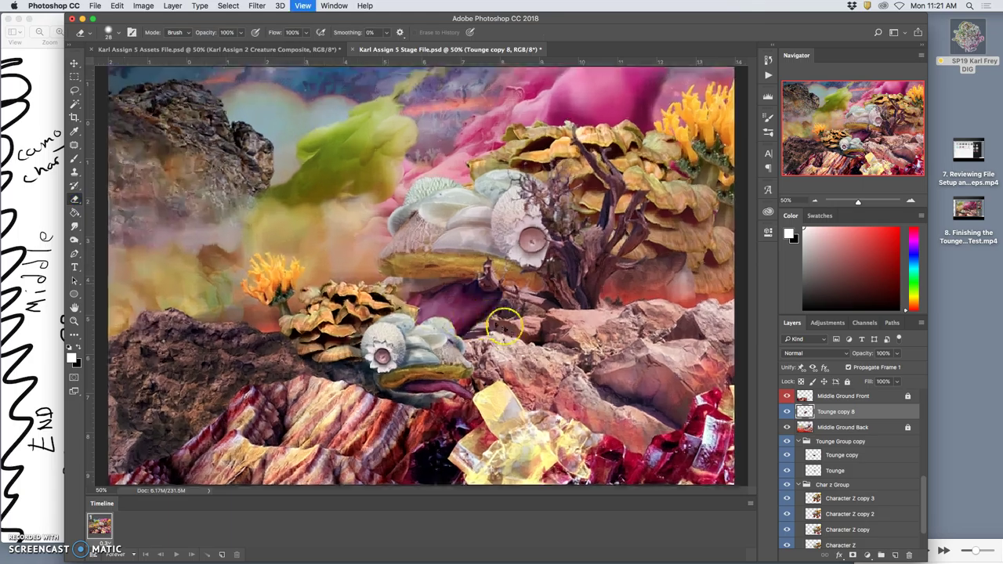
key("super+equal")
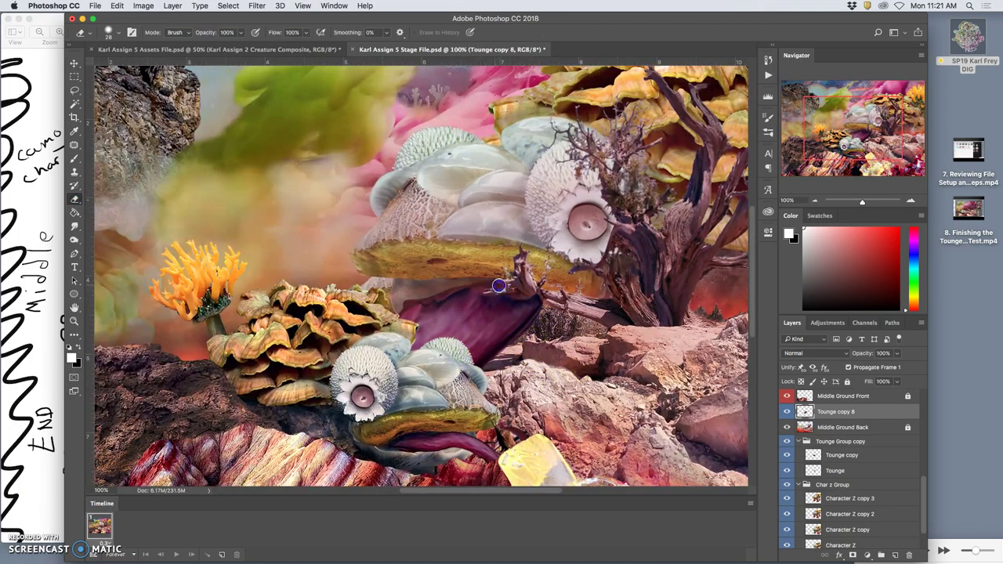
left_click(409, 198)
left_click(119, 33)
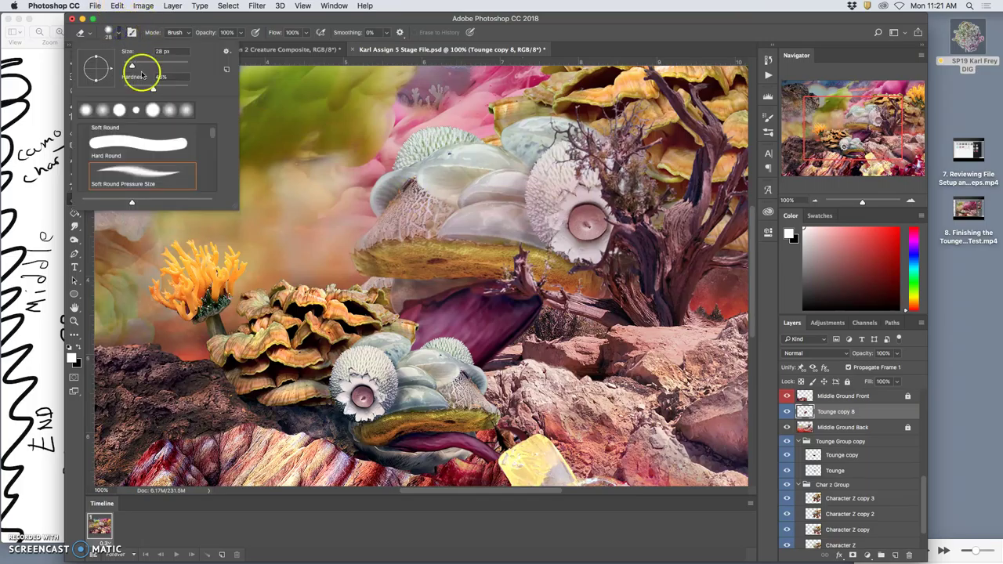
left_click_drag(151, 88, 115, 88)
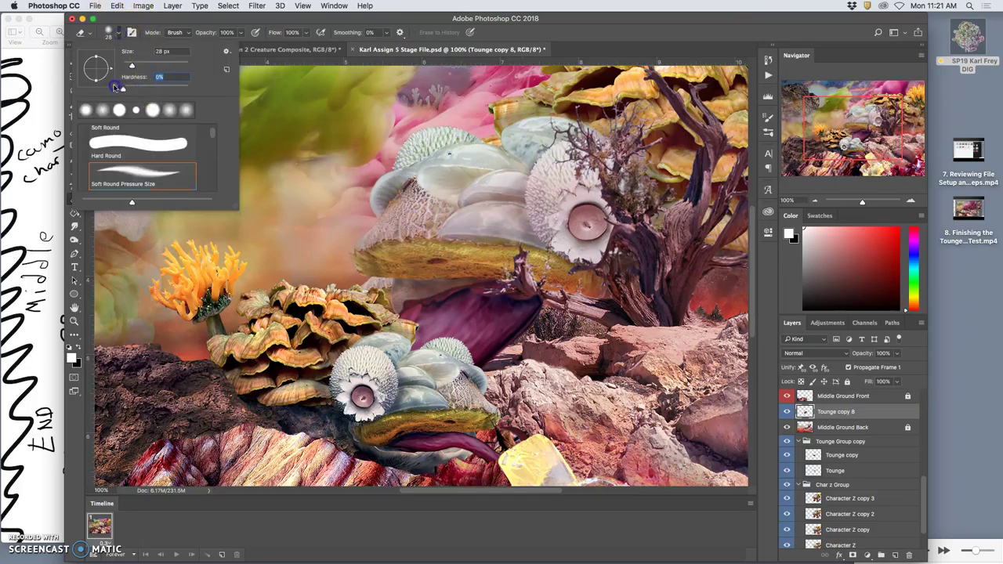
left_click(243, 33)
left_click(547, 289)
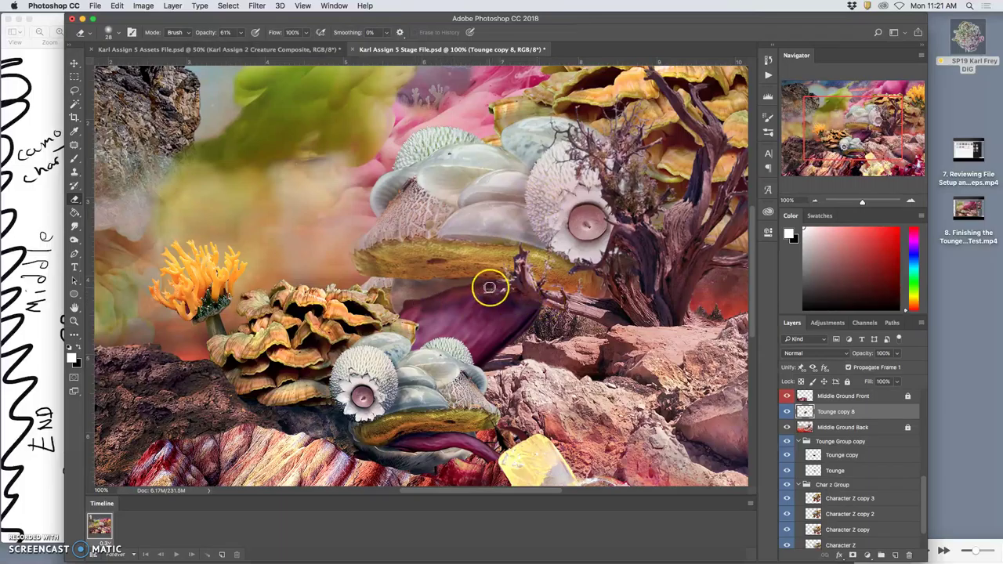
Softly erase the tongue's upper edge where it meets the branch and the background creature's mouth.
mouse_move(545, 299)
left_mouse_down()
mouse_move(458, 339)
mouse_move(414, 307)
mouse_move(533, 266)
mouse_move(490, 299)
mouse_move(435, 304)
left_mouse_up()
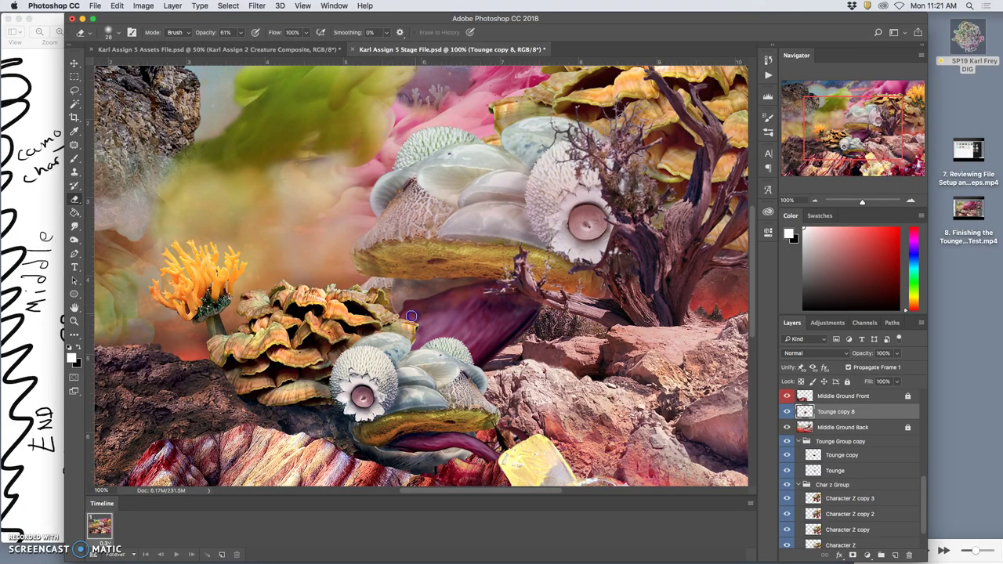
key("super+minus")
key("super+minus")
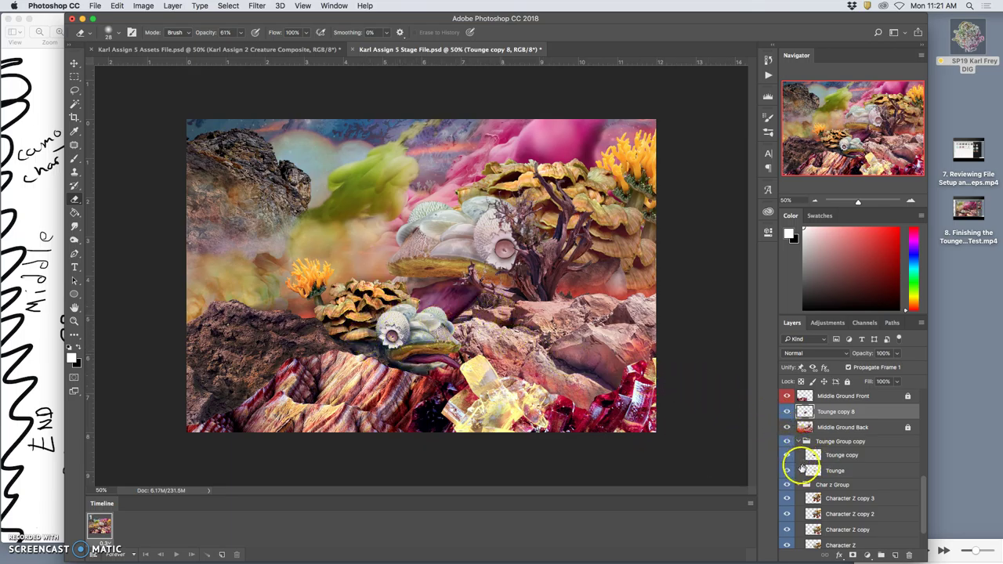
Compare the tongue poses by hiding and reshowing the Tounge copy 8, Tounge copy and Tounge layers.
left_click(786, 412)
left_click(786, 454)
left_click(787, 470)
left_click(787, 469)
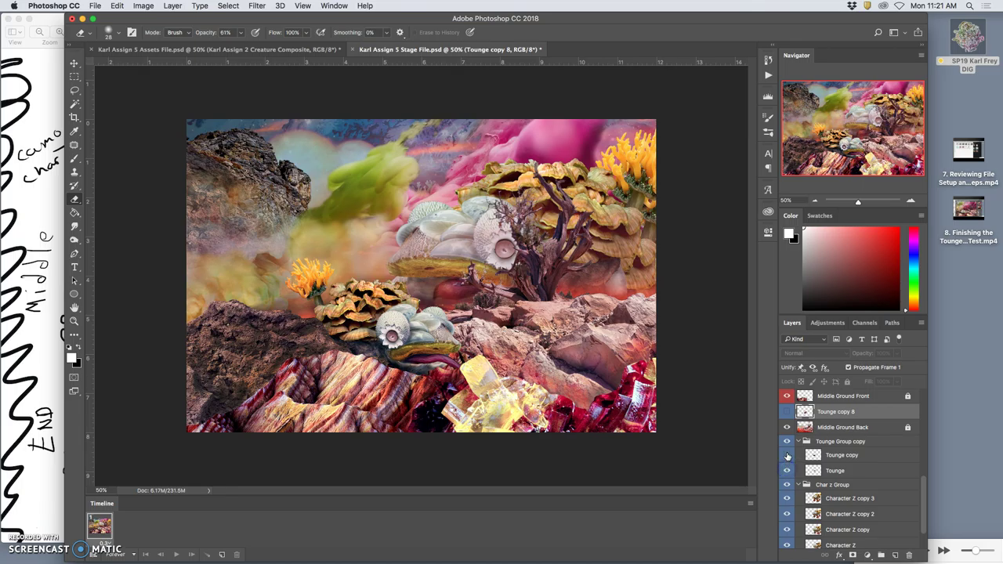
left_click(787, 455)
left_click(787, 411)
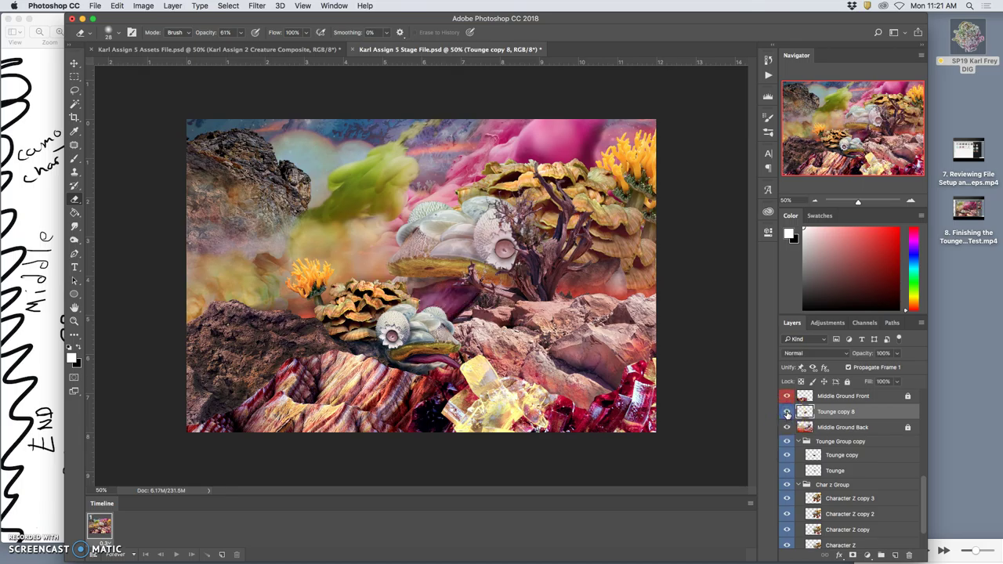
Duplicate the Tounge copy 8 layer for another tongue pose.
left_click(818, 414)
key("super+j")
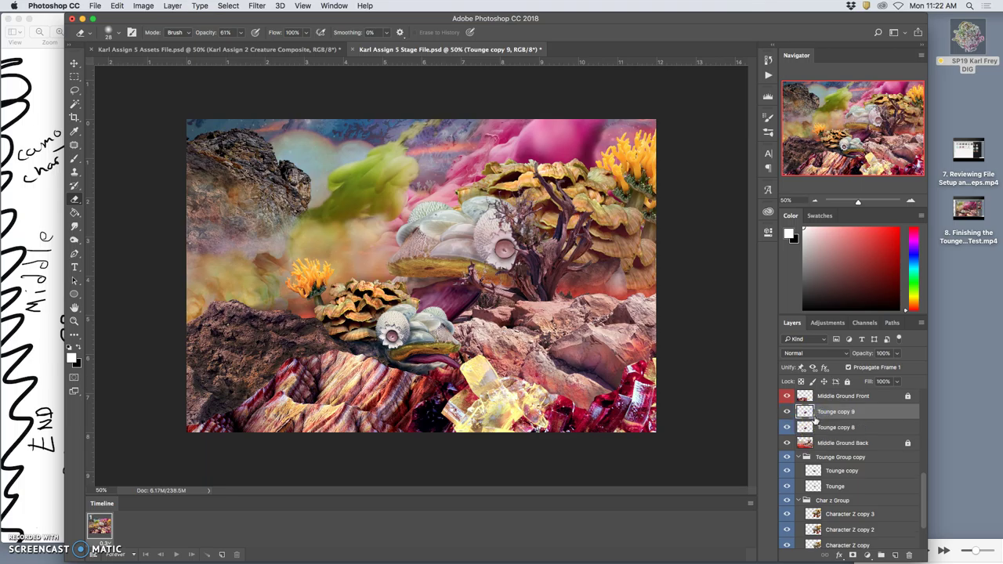
left_click(798, 416)
Warp the new tongue duplicate so its tip reaches far down toward the striped foreground rocks.
key("super+t")
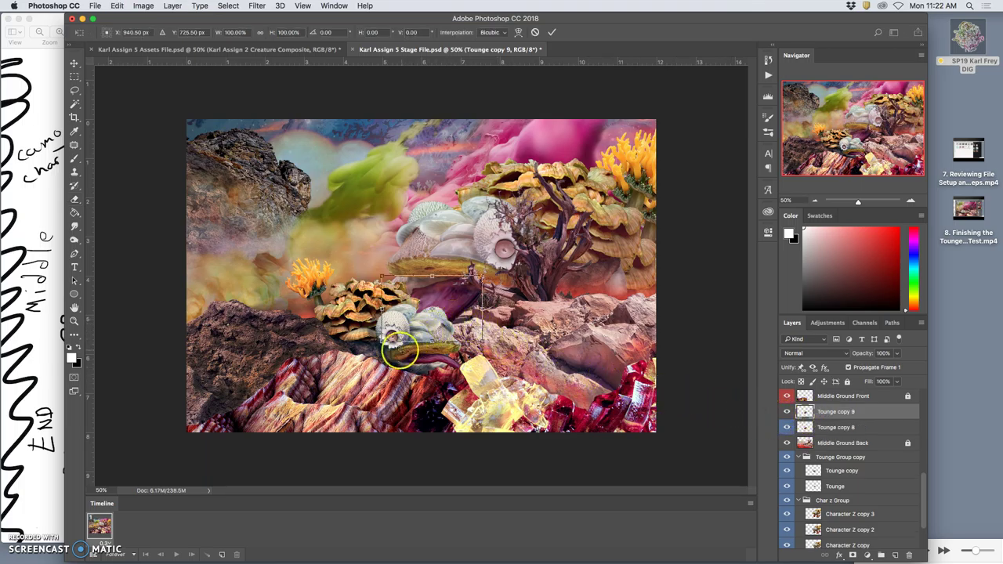
right_click(445, 303)
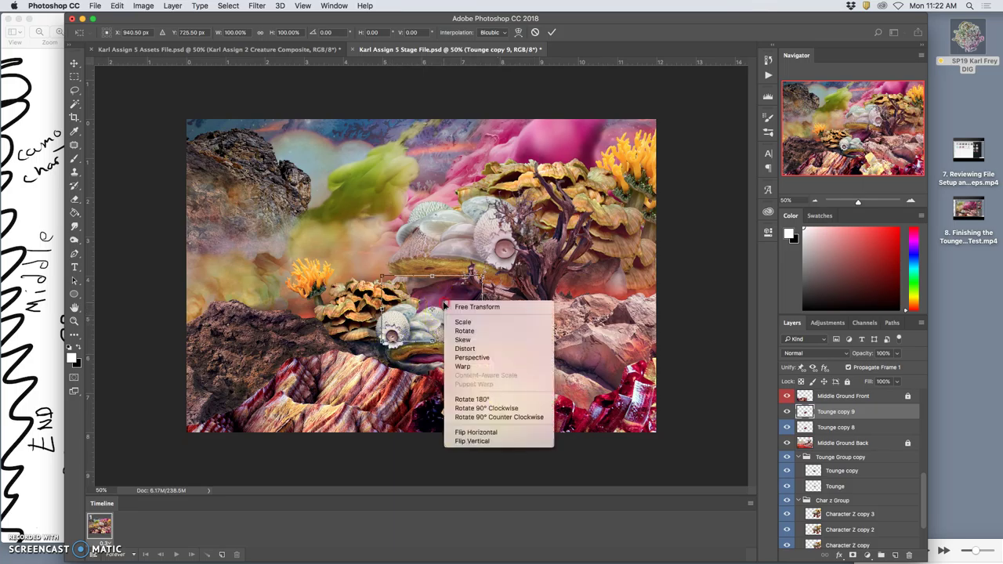
left_click(463, 366)
mouse_move(393, 363)
left_mouse_down()
mouse_move(368, 384)
mouse_move(381, 377)
left_mouse_up()
left_click_drag(381, 337, 294, 359)
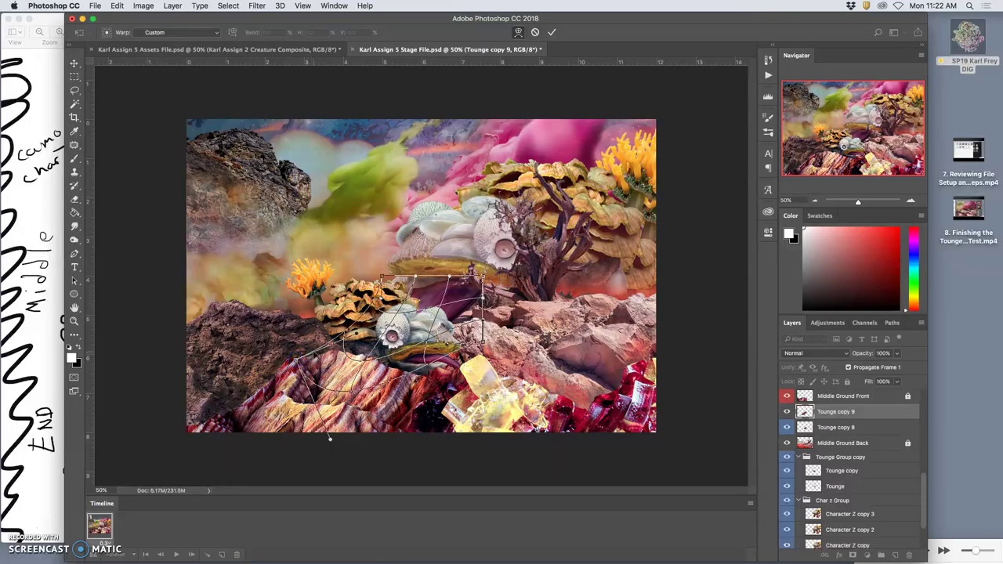
key("Return")
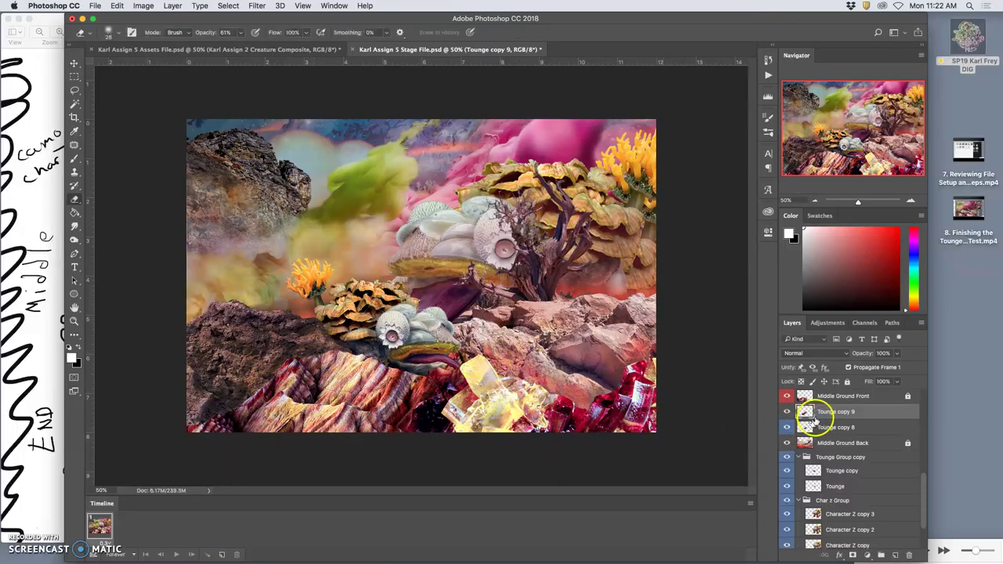
Label the warped tongue layer blue and move it above the foreground creature's Karl Assign 2 Creature Composite layer.
left_click(826, 414)
right_click(791, 411)
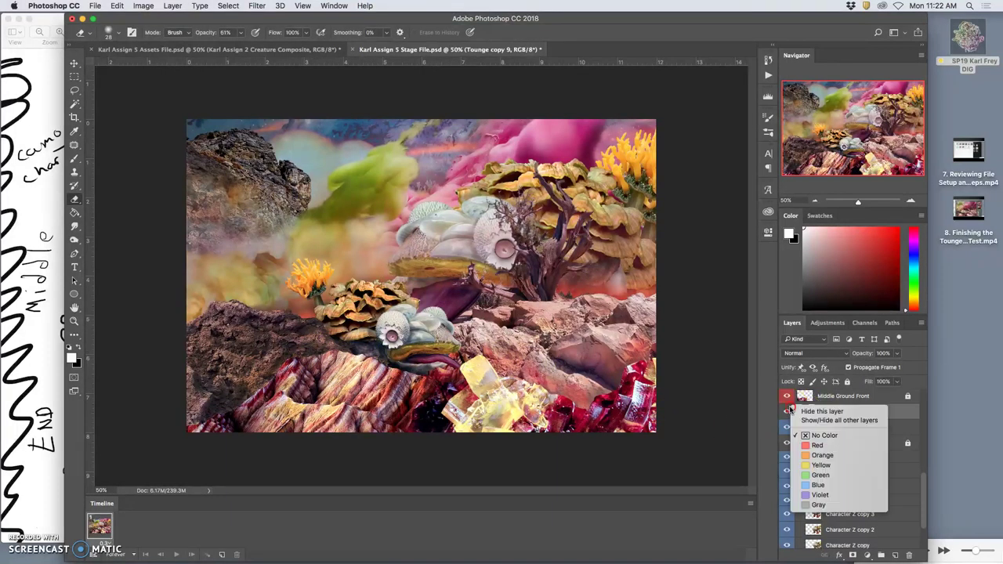
left_click(819, 486)
key("ctrl+shift+]")
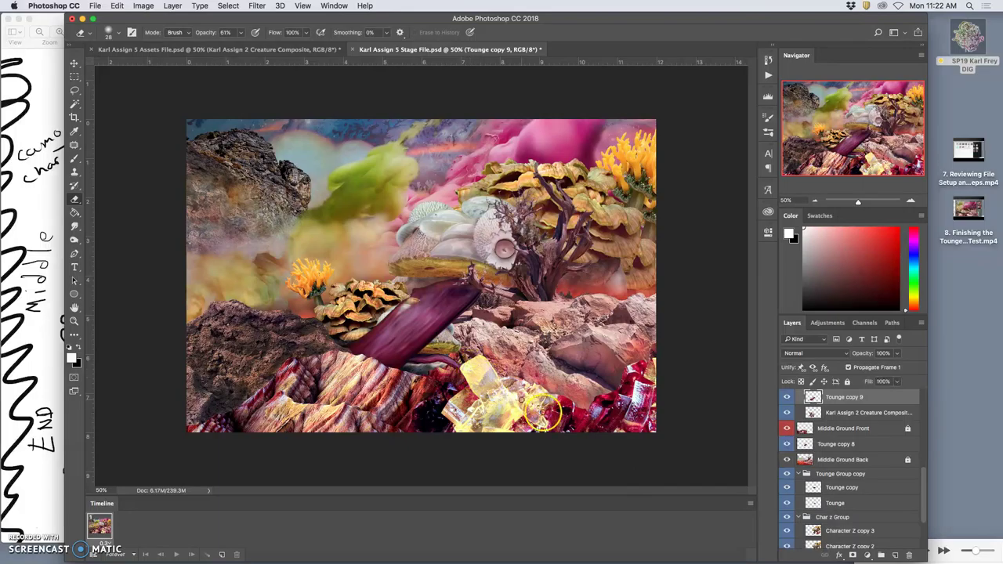
Puppet-warp the frontmost tongue, pinning its base and middle and curling the tip upward in front of the foreground creature.
left_click(117, 6)
left_click(145, 208)
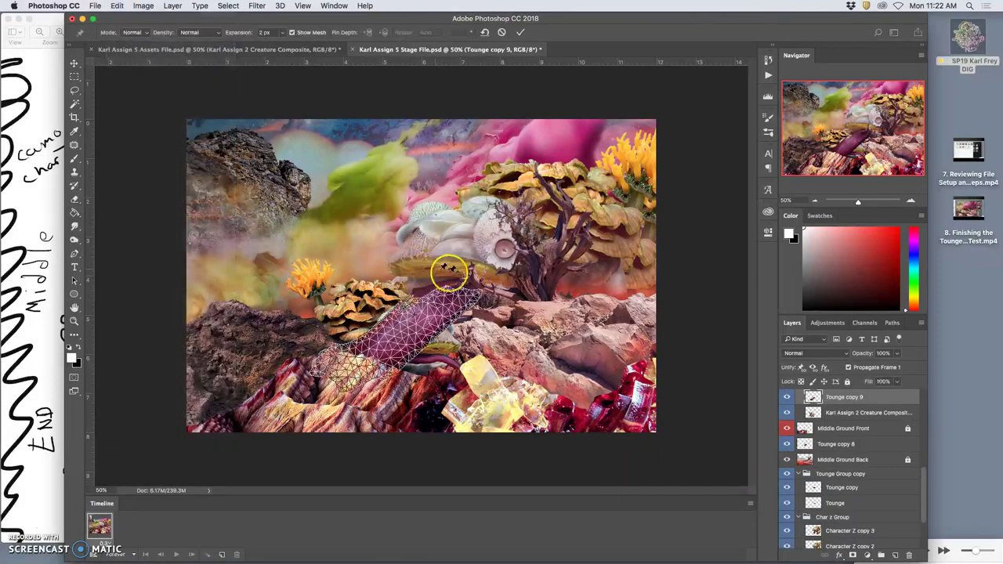
left_click(462, 295)
left_click(406, 305)
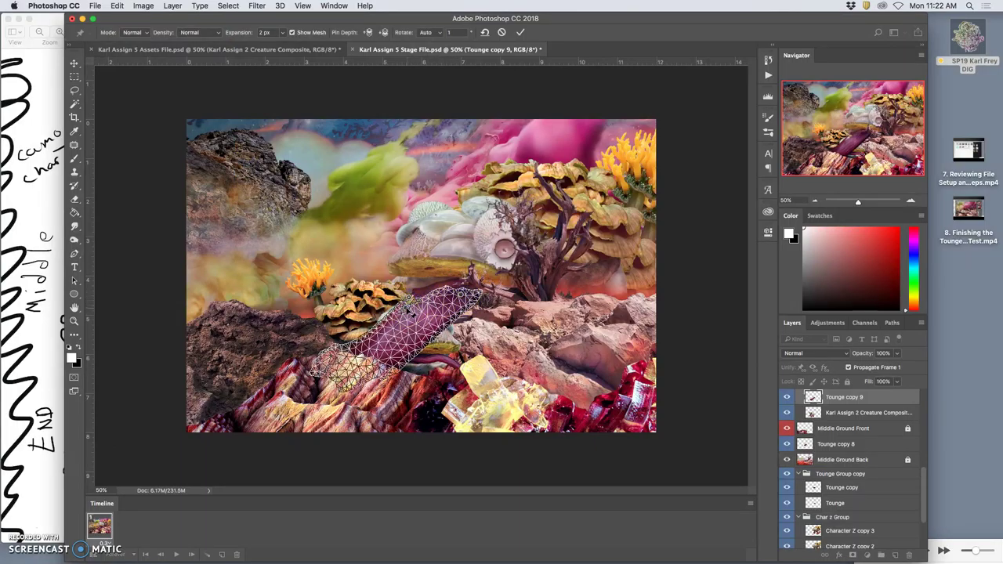
mouse_move(409, 308)
left_mouse_down()
mouse_move(398, 301)
mouse_move(416, 295)
left_mouse_up()
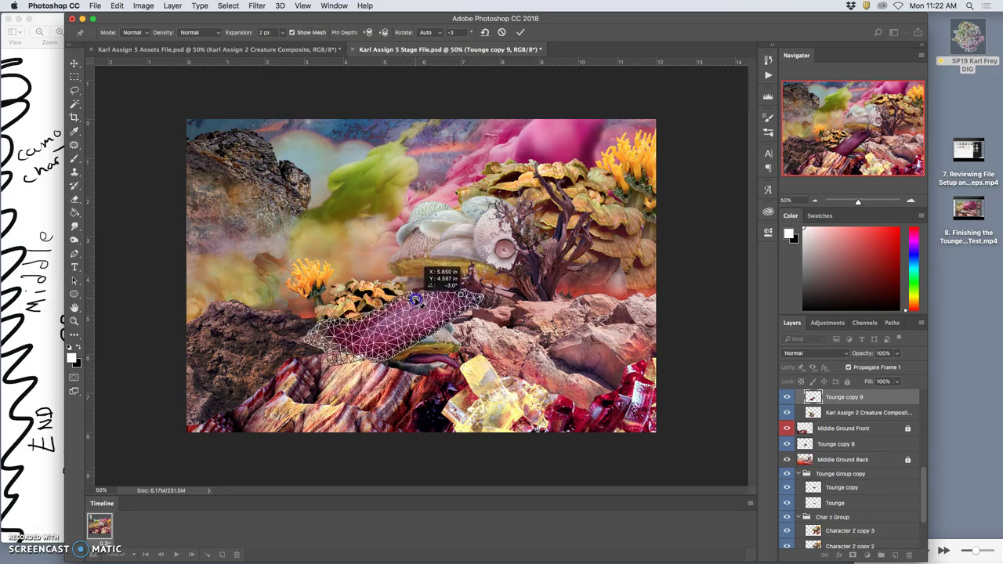
left_click(387, 327)
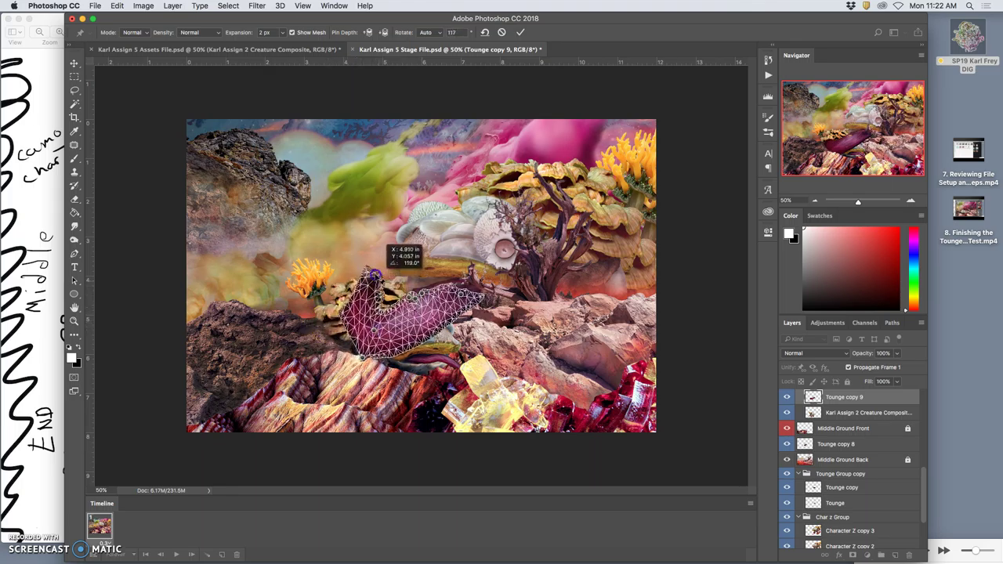
left_click_drag(370, 273, 354, 280)
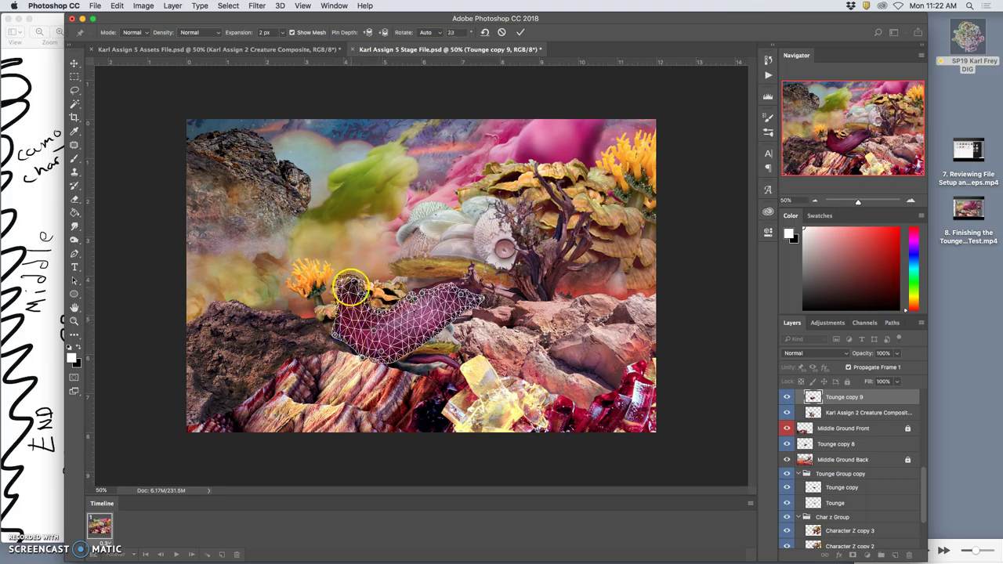
left_click_drag(350, 287, 345, 304)
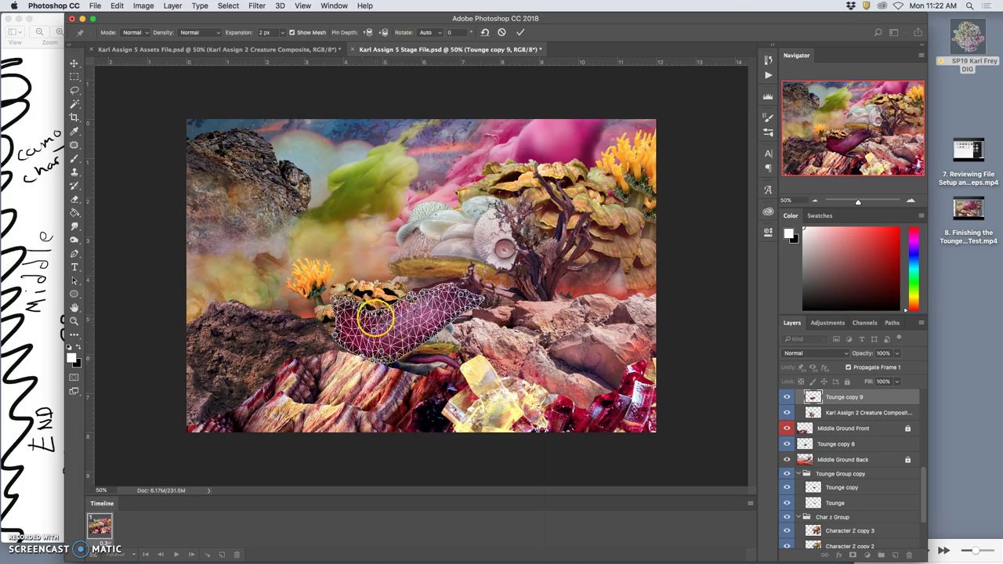
left_click_drag(362, 308, 401, 361)
key("Return")
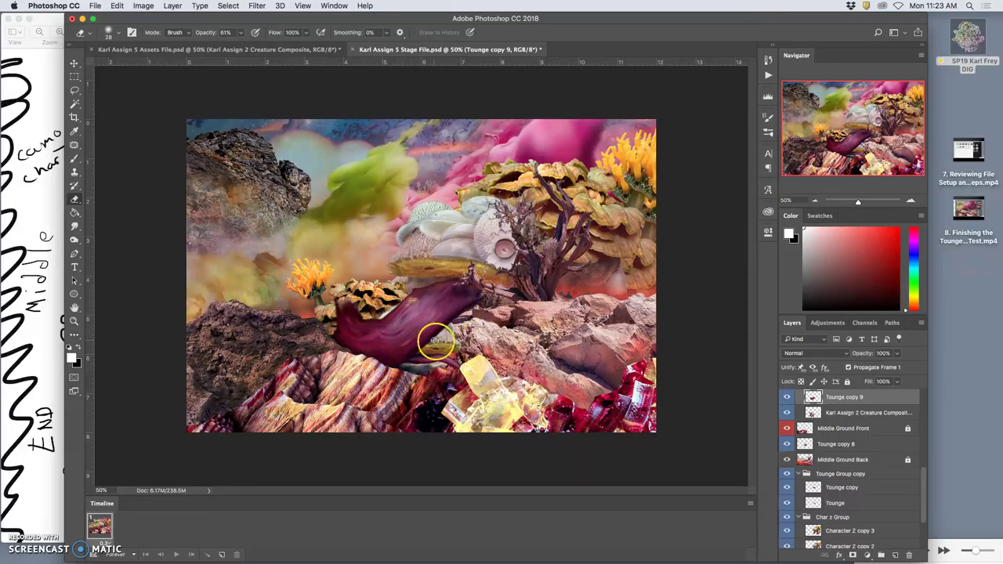
Lasso the ragged edge around the curled tongue tip, trim it to a cleaner shape, and deselect.
left_click(75, 90)
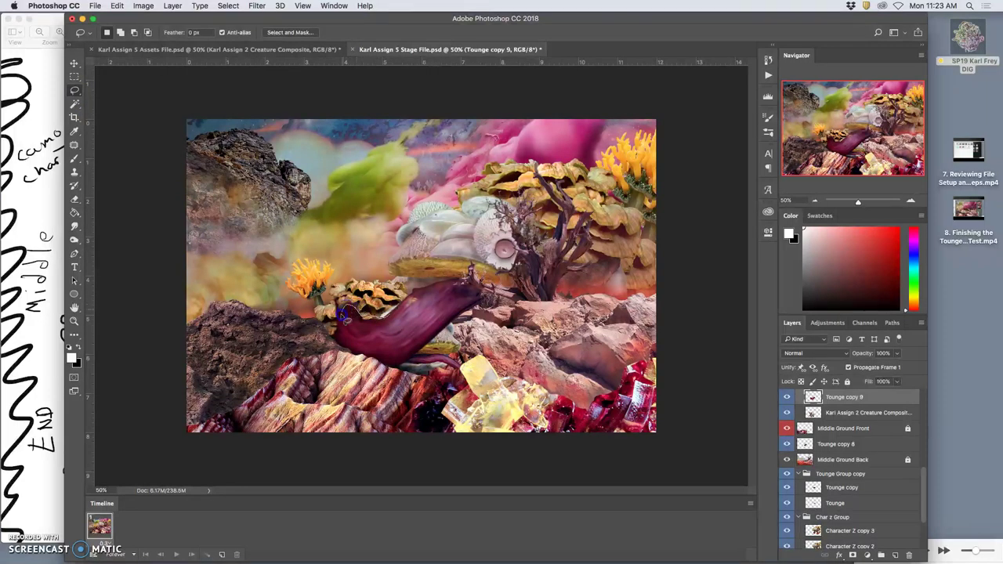
left_click_drag(358, 361, 312, 362)
left_click(385, 280)
mouse_move(403, 301)
left_mouse_down()
mouse_move(439, 342)
mouse_move(426, 325)
left_mouse_up()
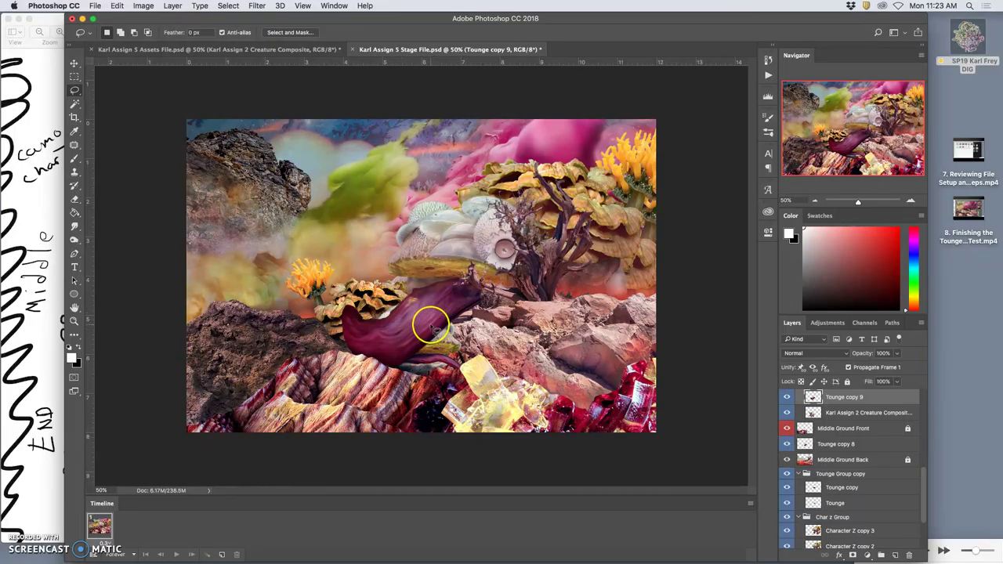
Puppet-warp the trimmed tongue again, pinning its base and bending the body and tip lower over the foreground creature.
left_click(117, 5)
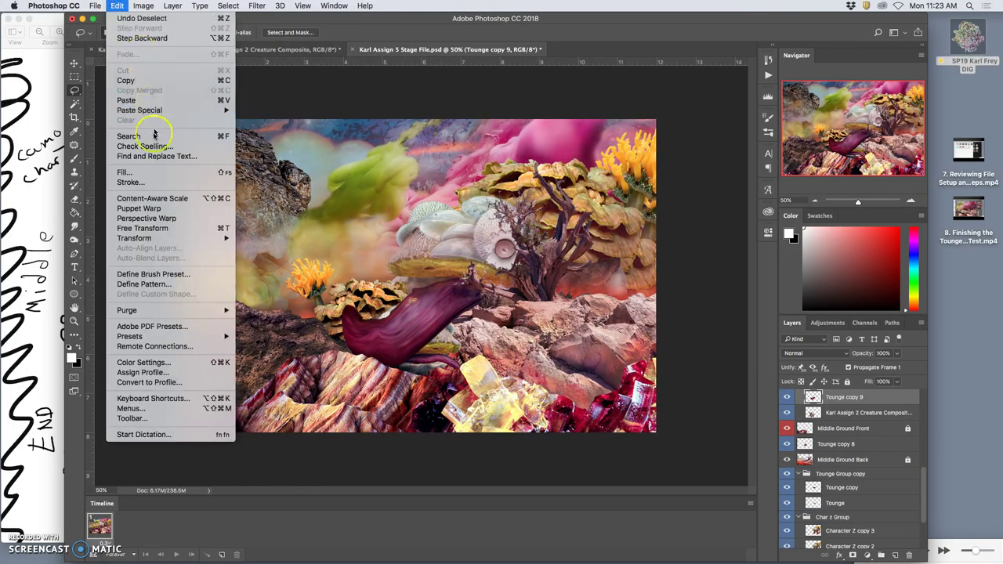
left_click(145, 208)
left_click_drag(410, 354, 477, 297)
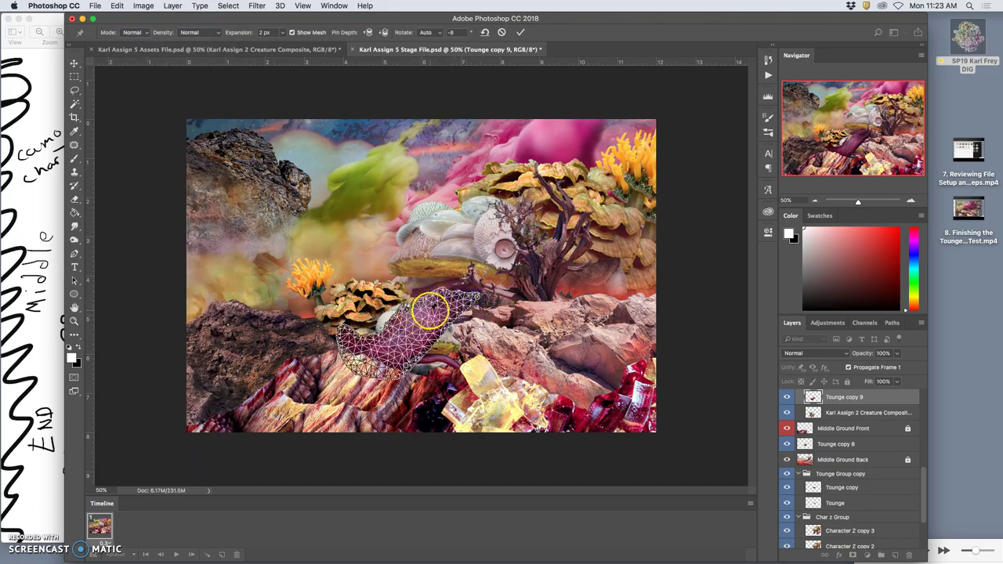
key("Return")
key("Return")
key("l")
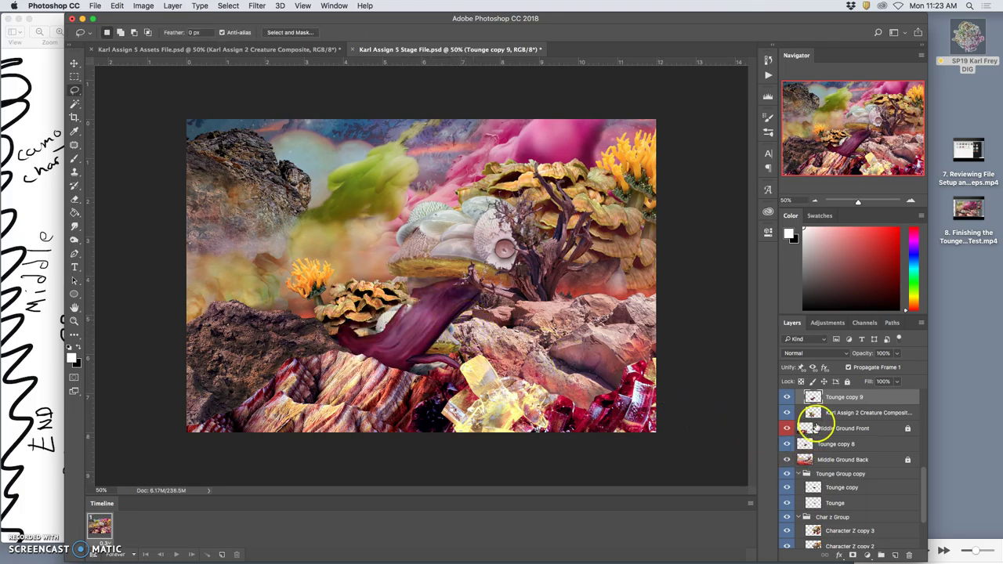
Erase part of Tounge copy 9 over the foreground creature's face, and lasso and delete the tongue section still covering the creature.
left_click(74, 200)
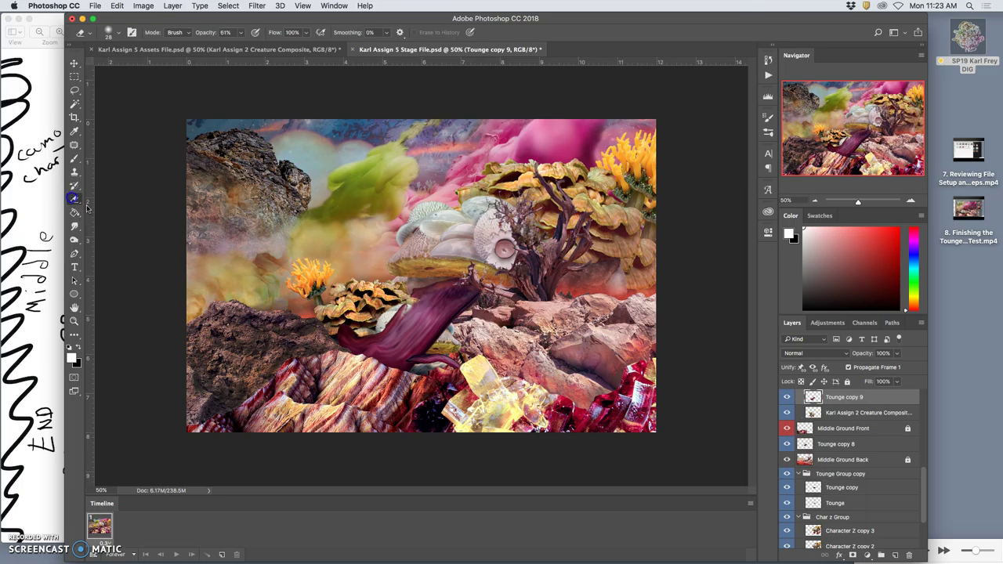
left_click_drag(375, 329, 377, 327)
left_click(381, 329)
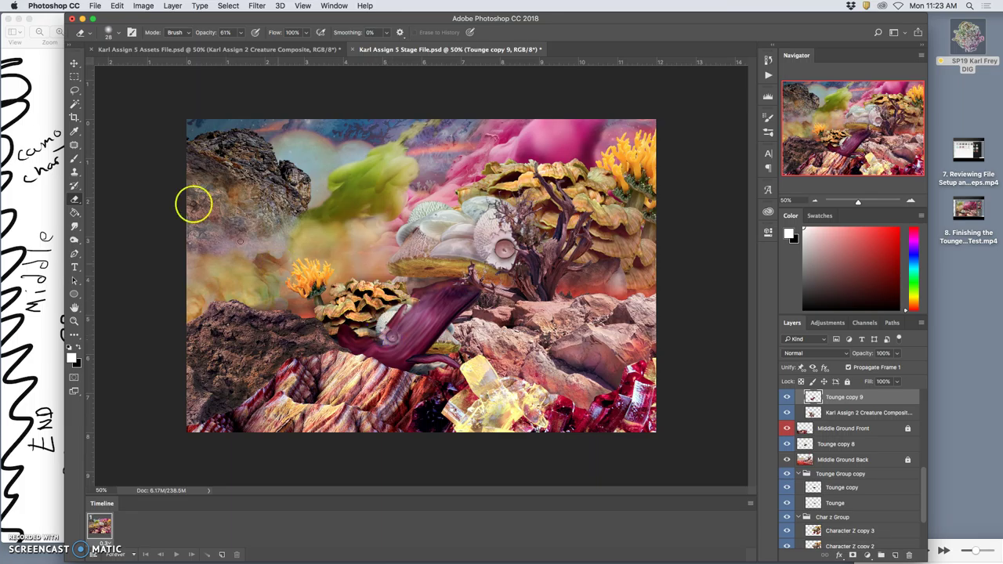
left_click(74, 90)
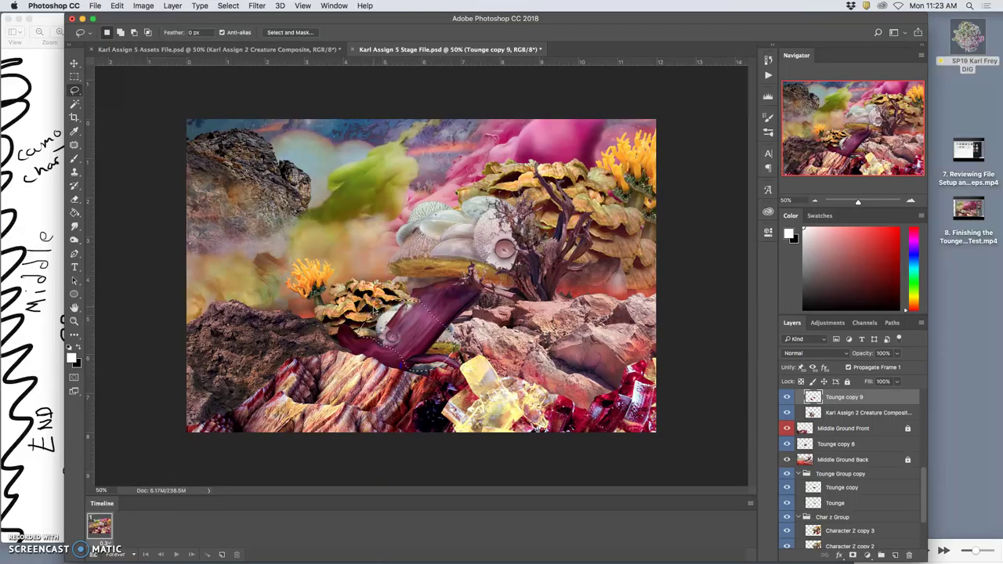
key("Delete")
left_click(430, 337)
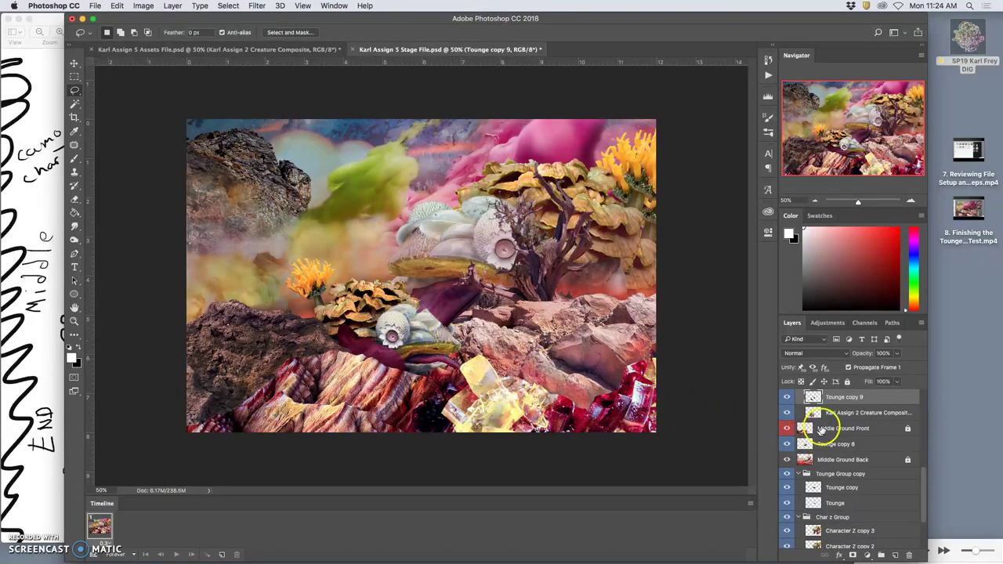
Select the foreground creature's outline by picking its layer's empty area with the Magic Wand and inverting the selection.
left_click(828, 414)
left_click(75, 105)
left_click(402, 253)
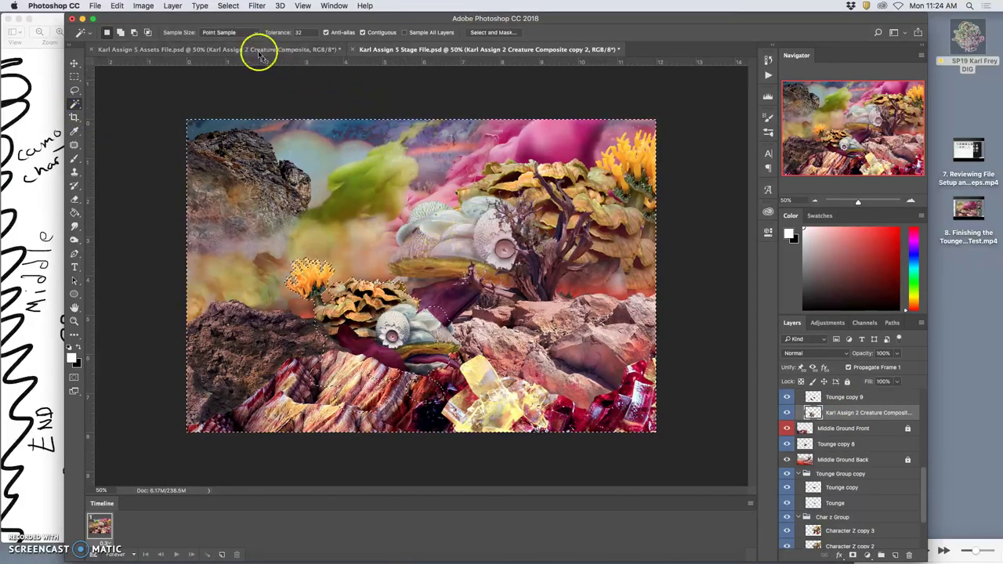
left_click(228, 5)
left_click(240, 44)
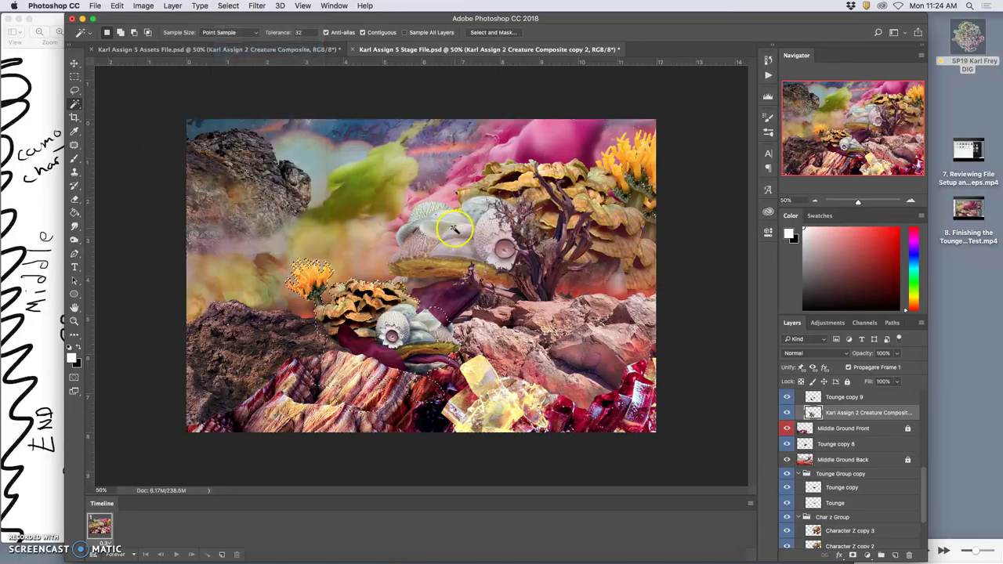
Trim Tounge copy 9 along the creature's outline, adjusting the selection with the Lasso around the lower tongue, and deselect.
key("Delete")
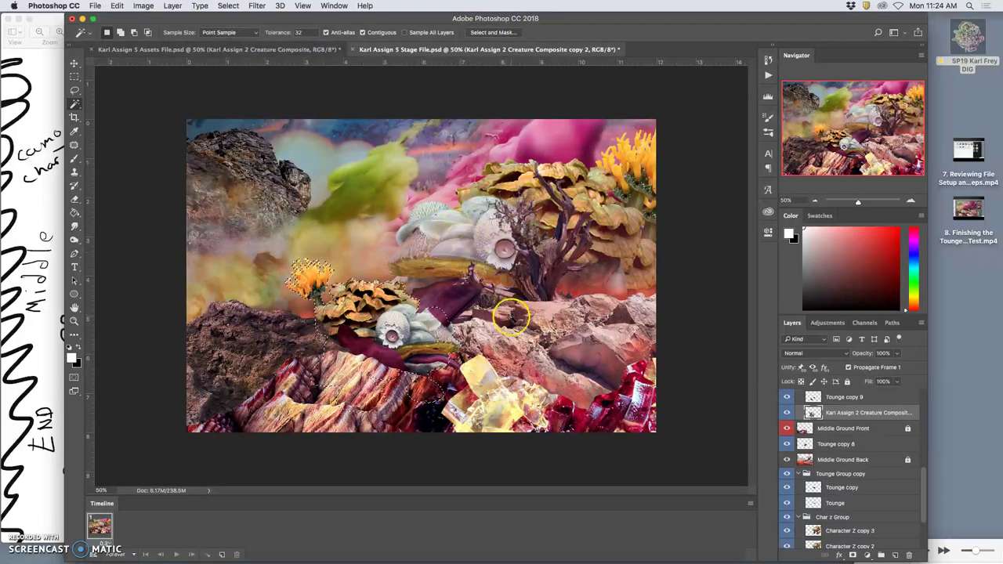
left_click(840, 398)
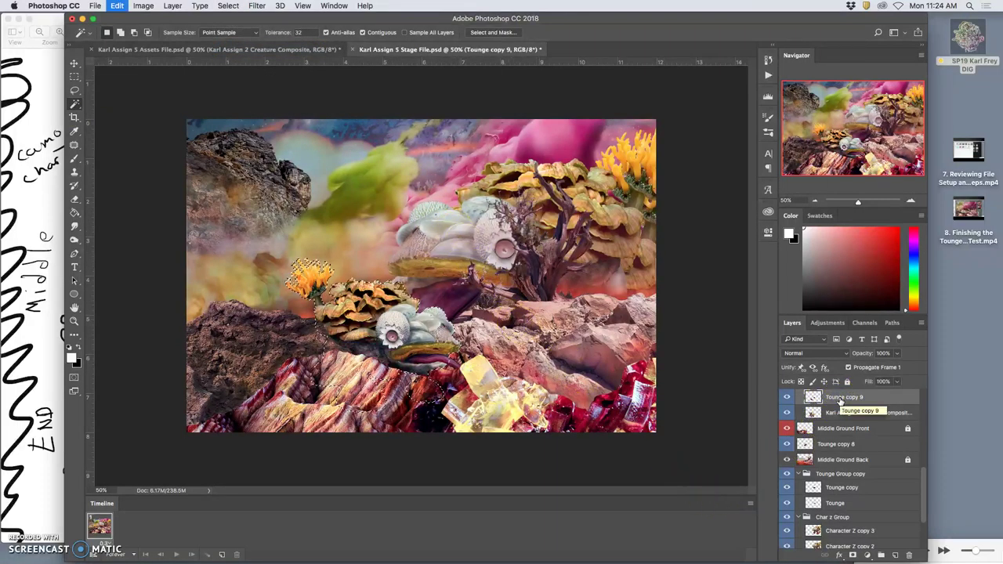
left_click(75, 92)
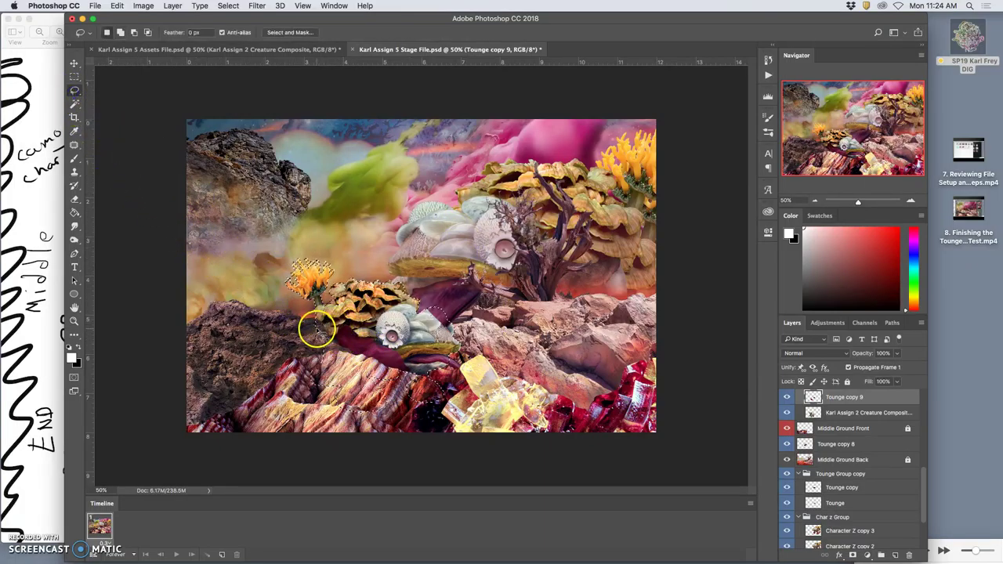
left_click_drag(314, 336, 364, 319)
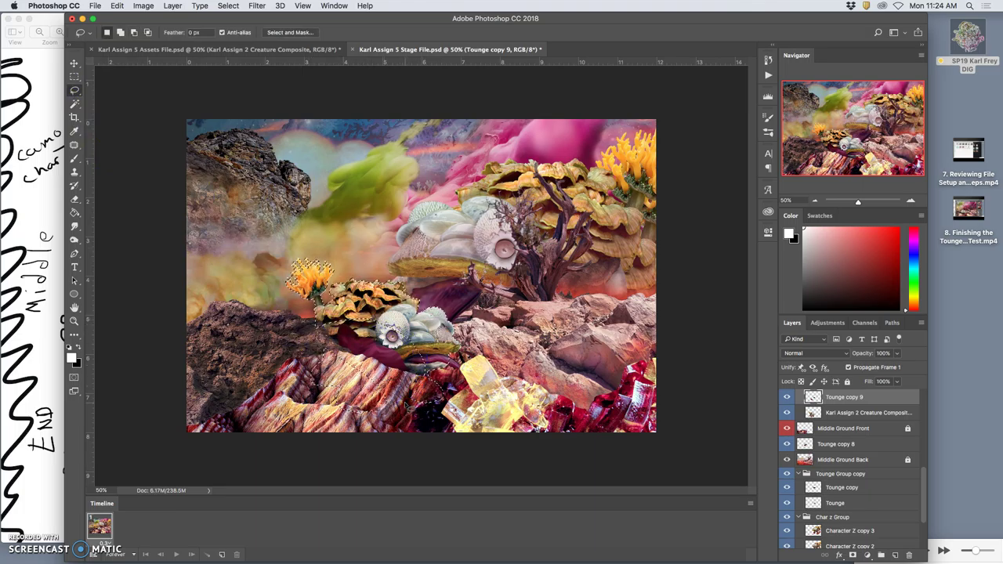
left_click_drag(449, 404, 501, 409)
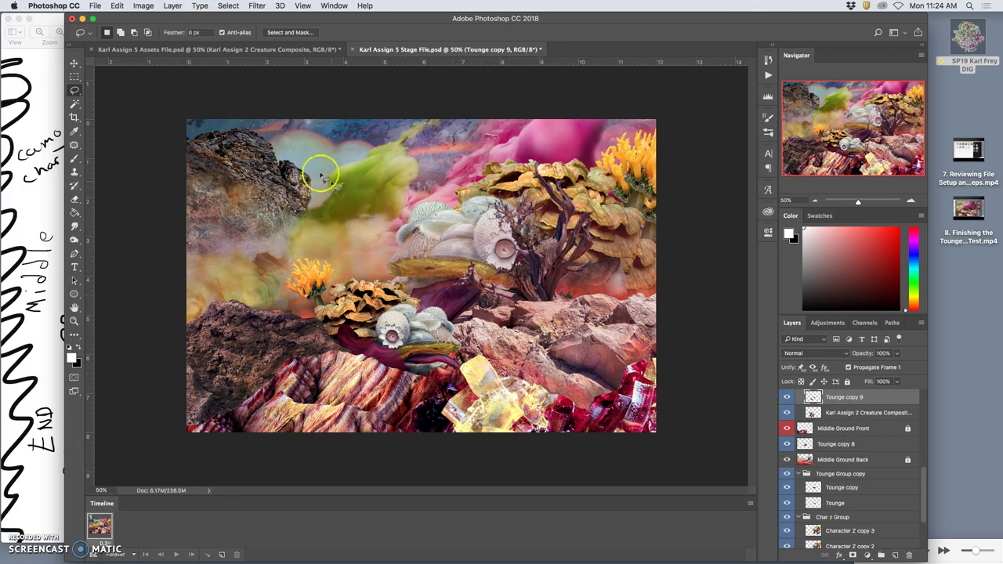
Puppet-warp Tounge copy 9, adjusting the lower tongue piece beside the foreground creature's face.
left_click(116, 6)
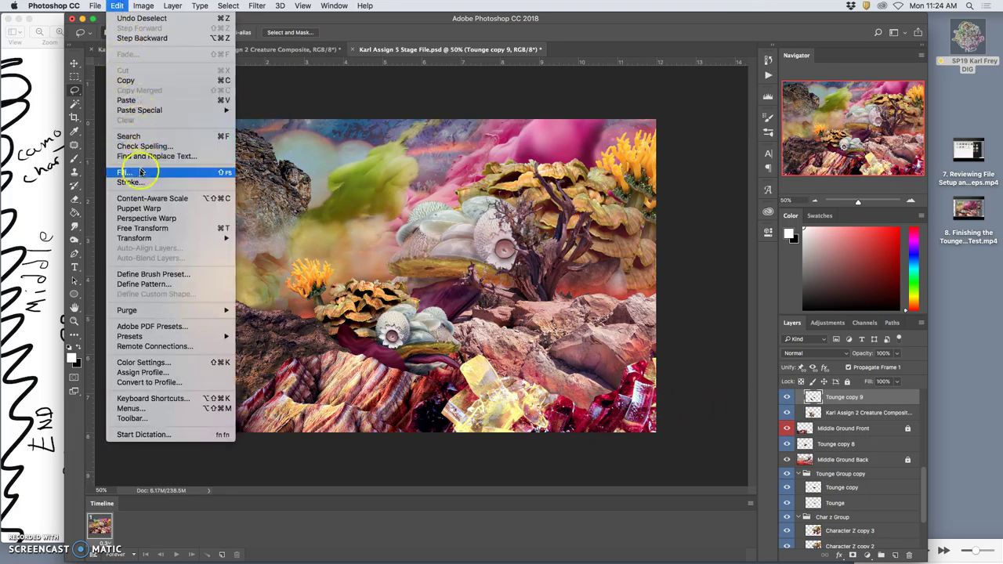
left_click(138, 207)
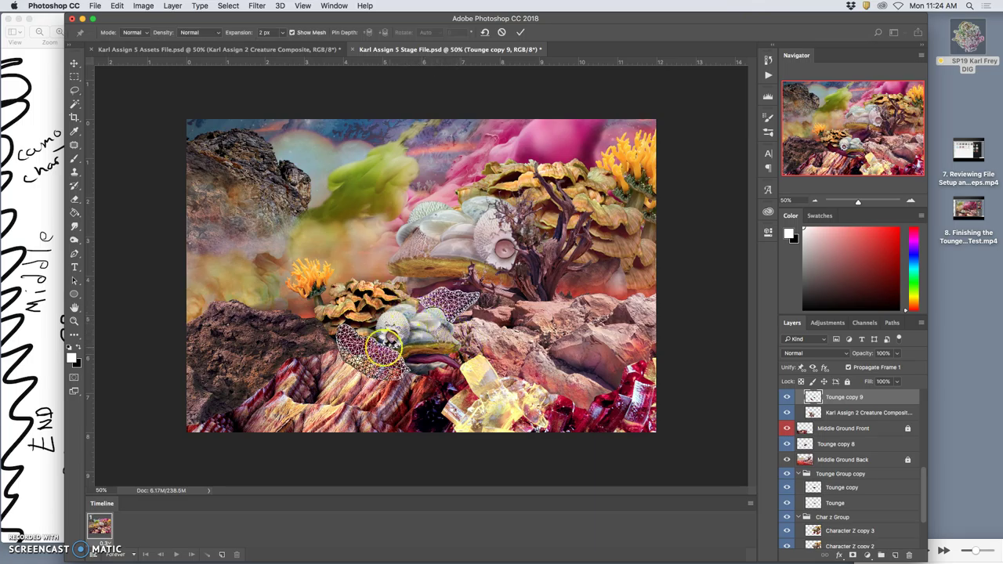
left_click(392, 336)
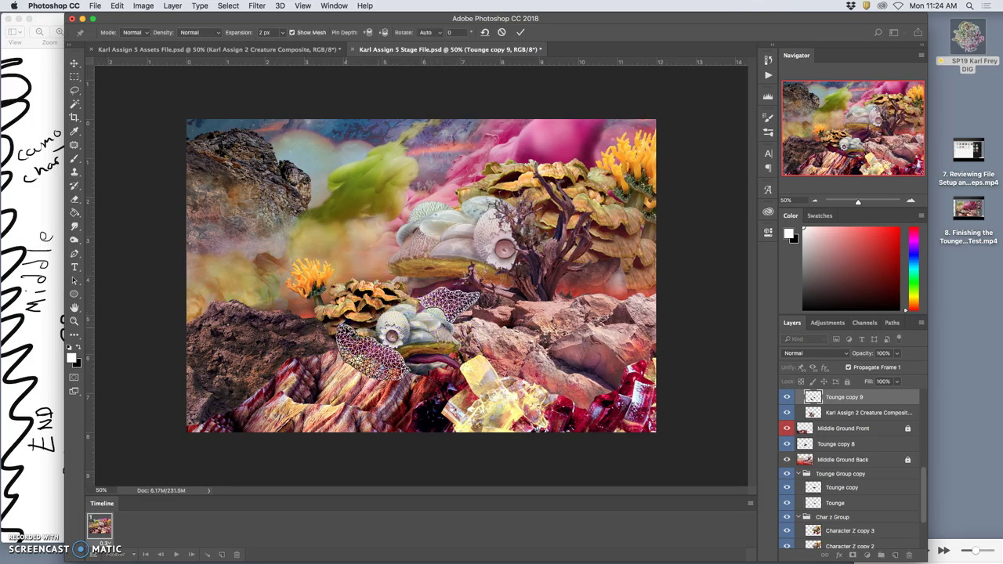
left_click_drag(392, 336, 406, 373)
key("Return")
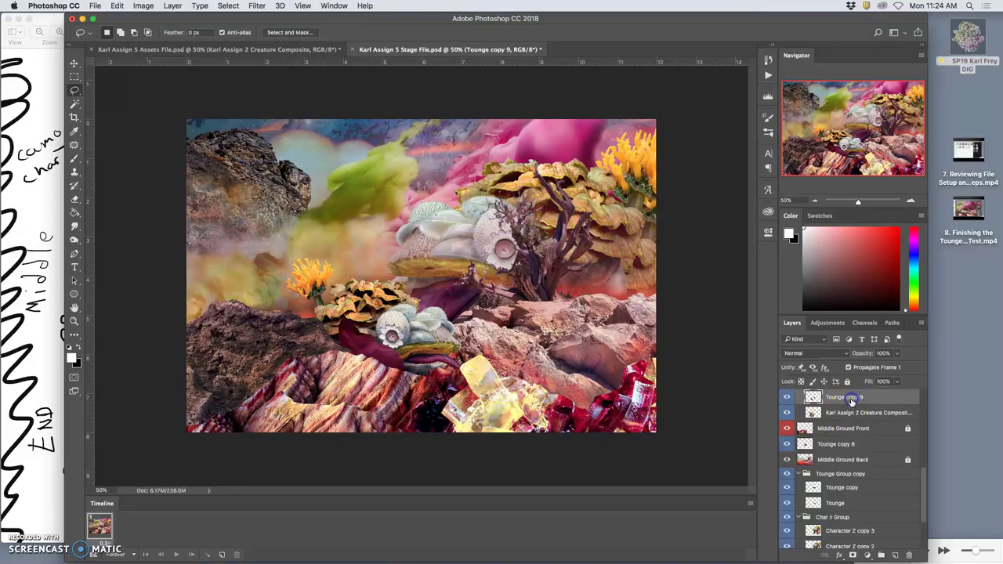
Duplicate Tounge copy 9 and puppet-warp the duplicate, anchoring its base and raising the tip up over the coral behind the creature.
key("super+j")
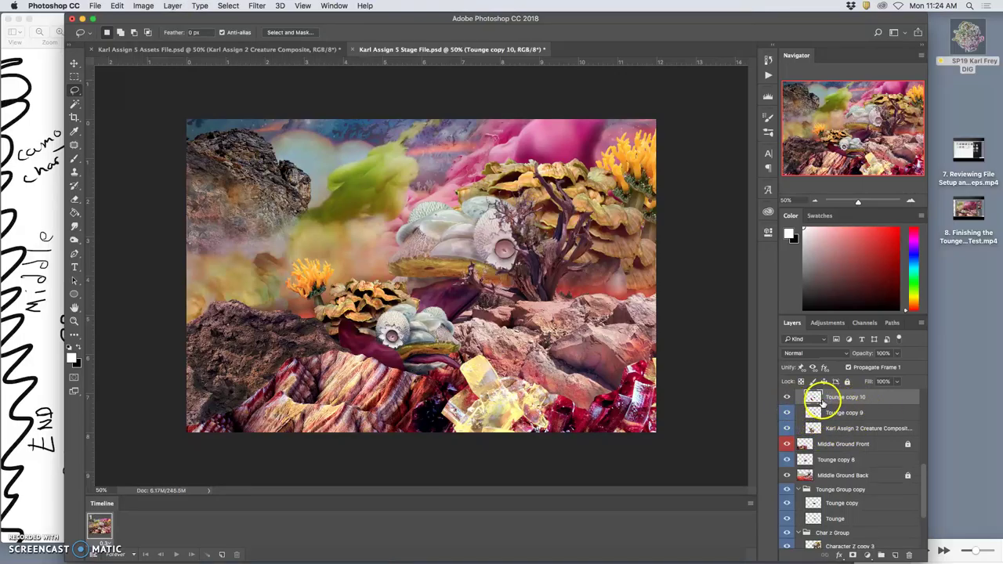
left_click(118, 5)
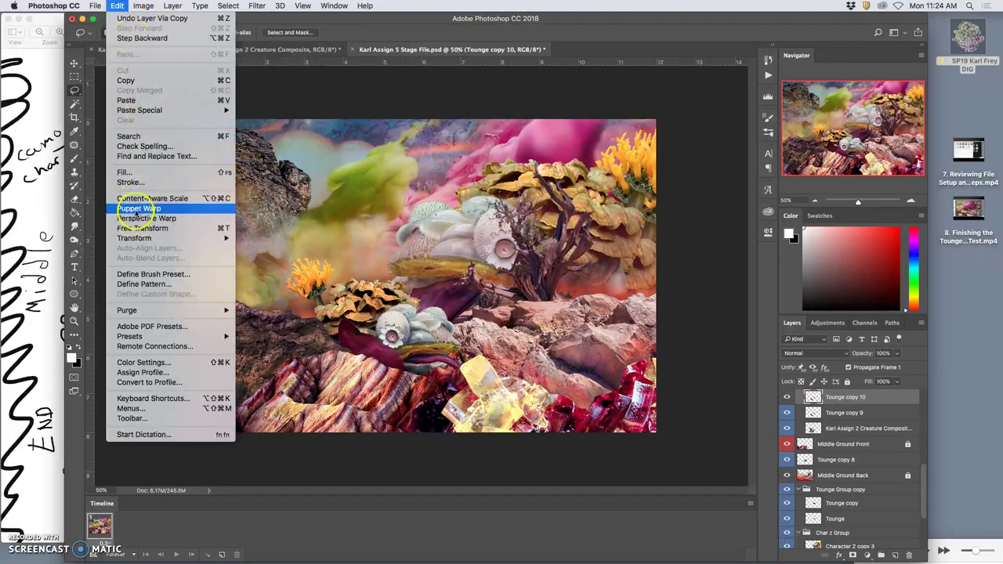
left_click(138, 208)
left_click(357, 332)
mouse_move(353, 327)
left_mouse_down()
mouse_move(342, 322)
mouse_move(357, 321)
left_mouse_up()
left_click(402, 370)
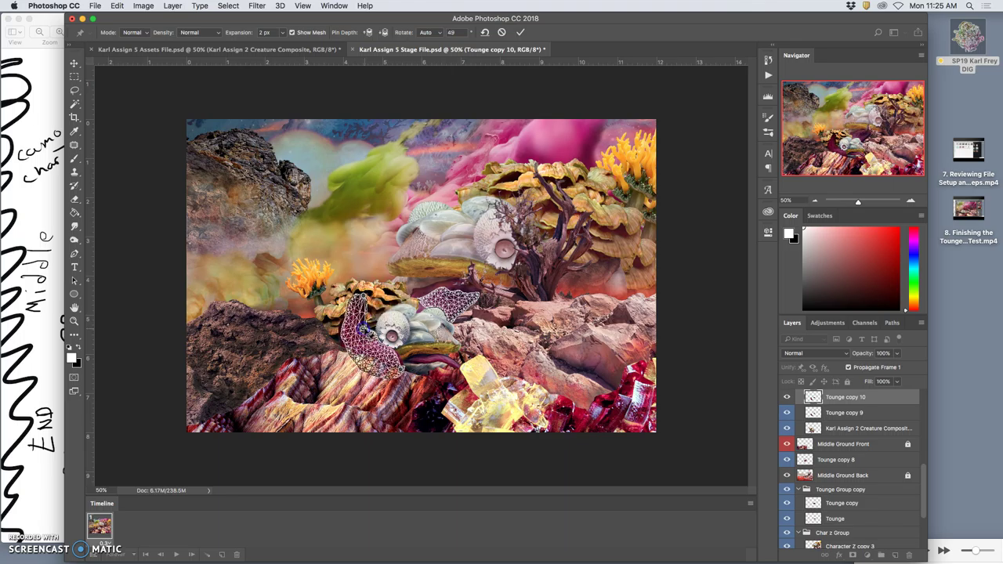
key("Return")
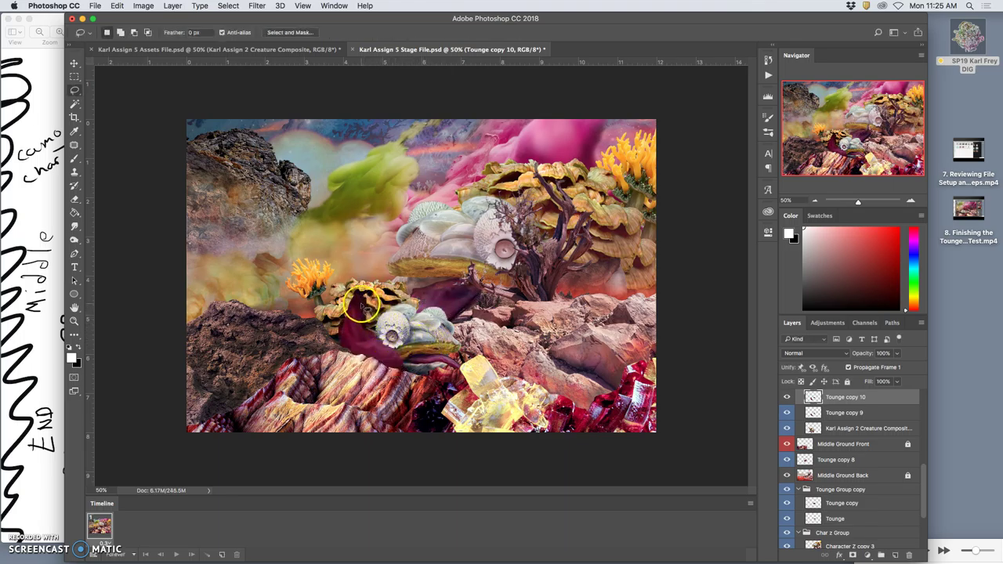
Puppet-warp the raised tongue copy again, pinning its base and bending the tip over toward the top of the creature's head.
left_click(117, 6)
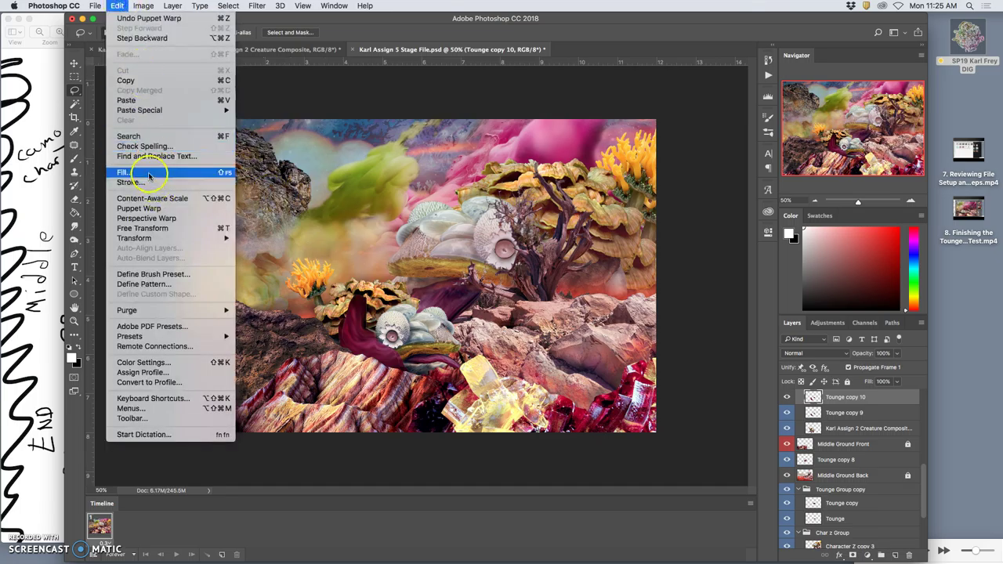
left_click(140, 209)
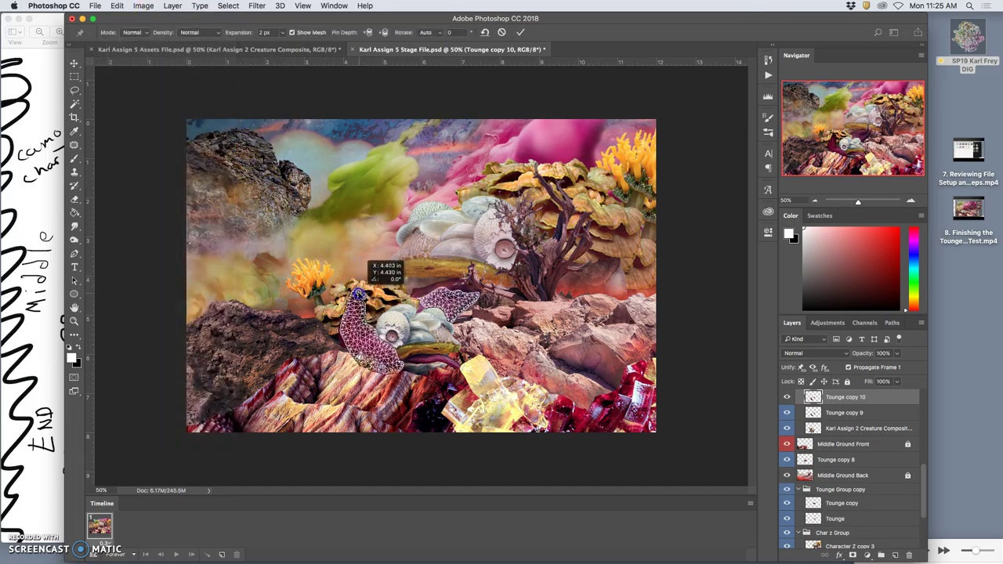
left_click(399, 366)
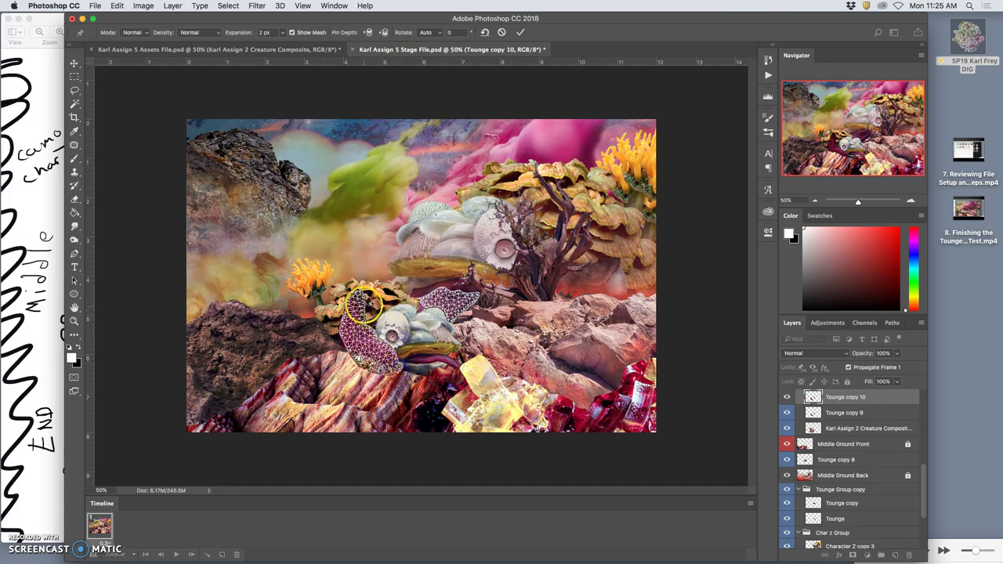
left_click_drag(359, 299, 389, 293)
key("Return")
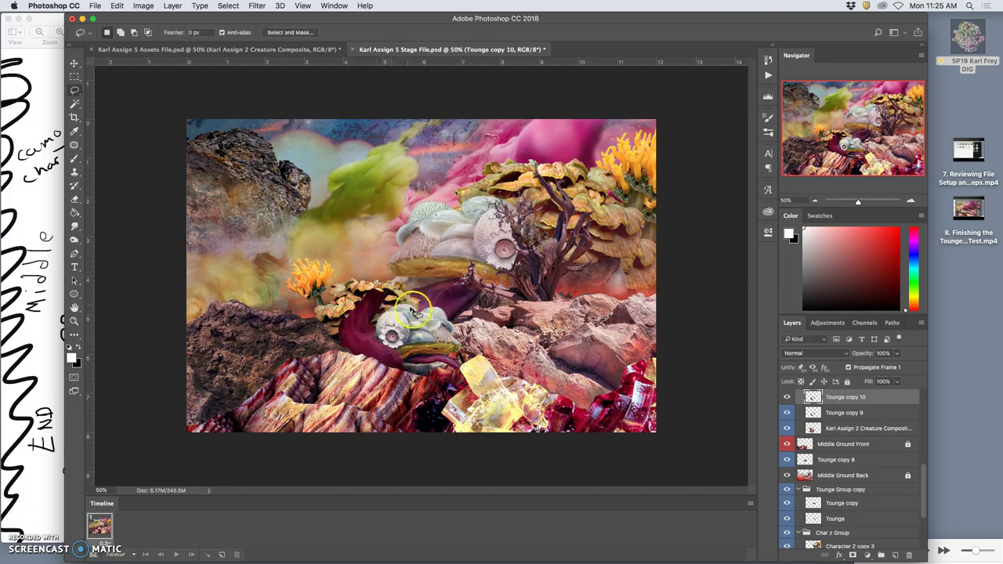
Clean up the shape of the raised tongue copy around the foreground creature with the Eraser and label its layer blue.
left_click(258, 5)
left_click(447, 288)
left_click(75, 198)
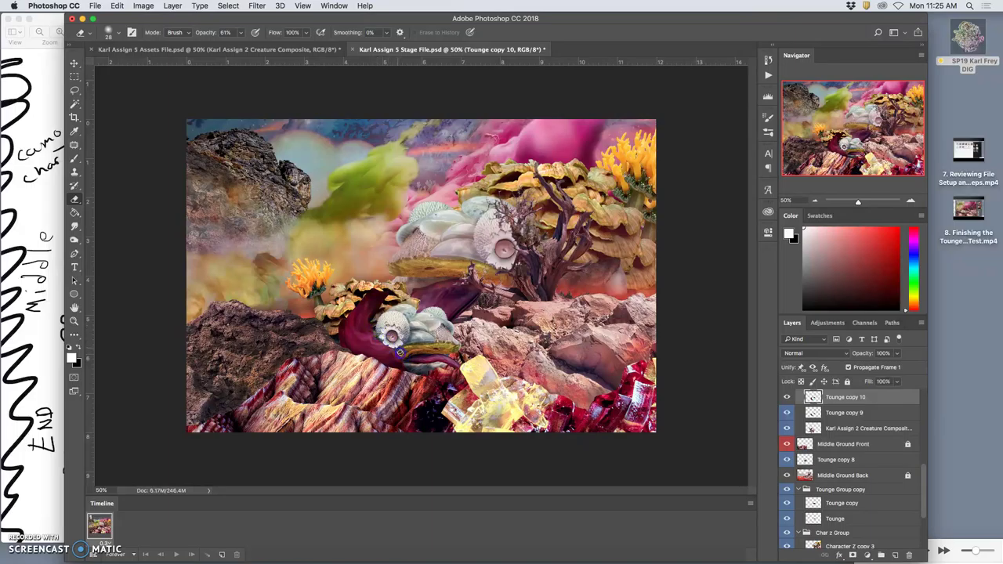
right_click(789, 396)
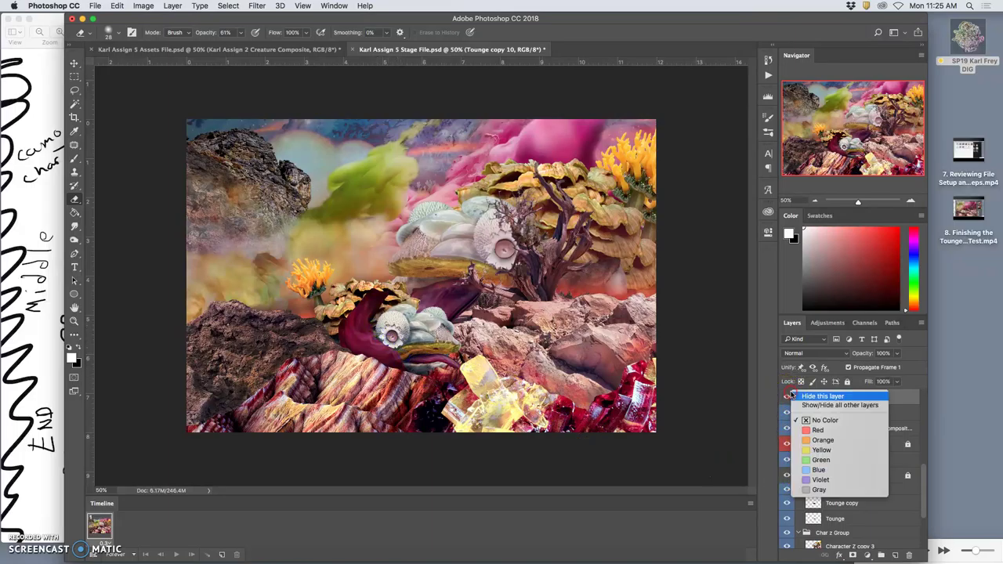
left_click(818, 469)
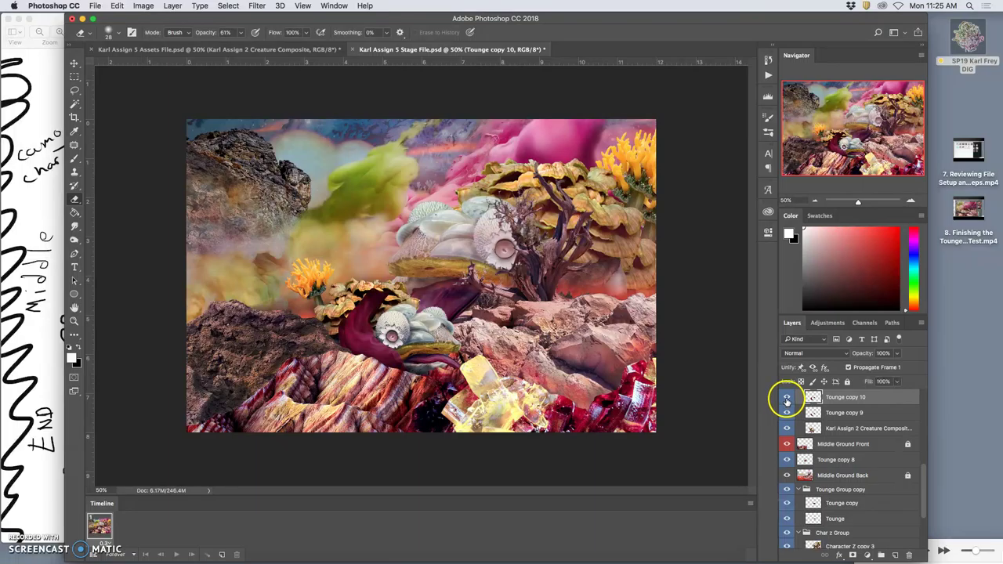
Toggle Tounge copy 10 and Tounge copy 9 to compare the poses, touching up both tongues' edges with the Eraser.
left_click(787, 398)
left_click(787, 398)
left_click(788, 413)
left_click(789, 413)
left_click(813, 413)
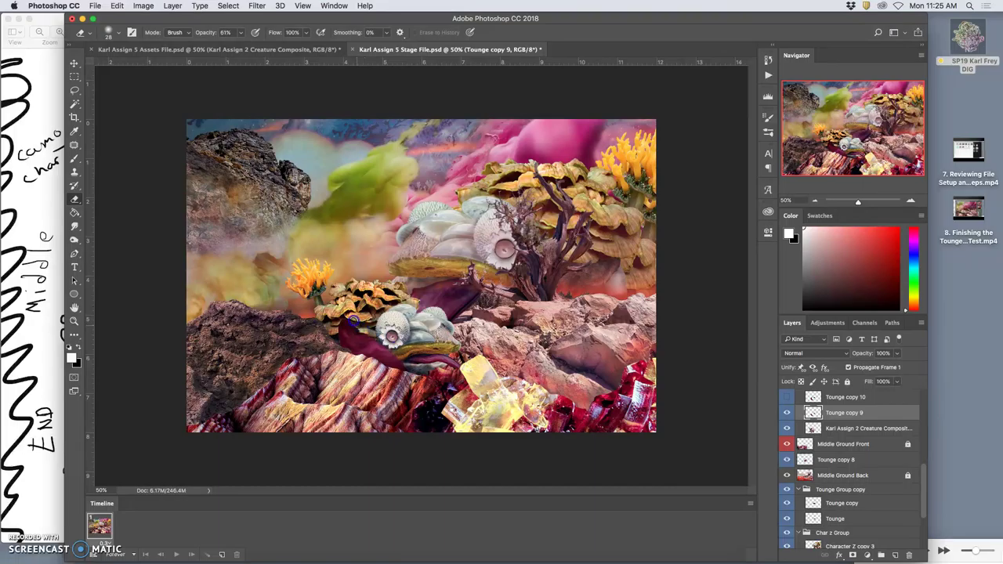
left_click(787, 399)
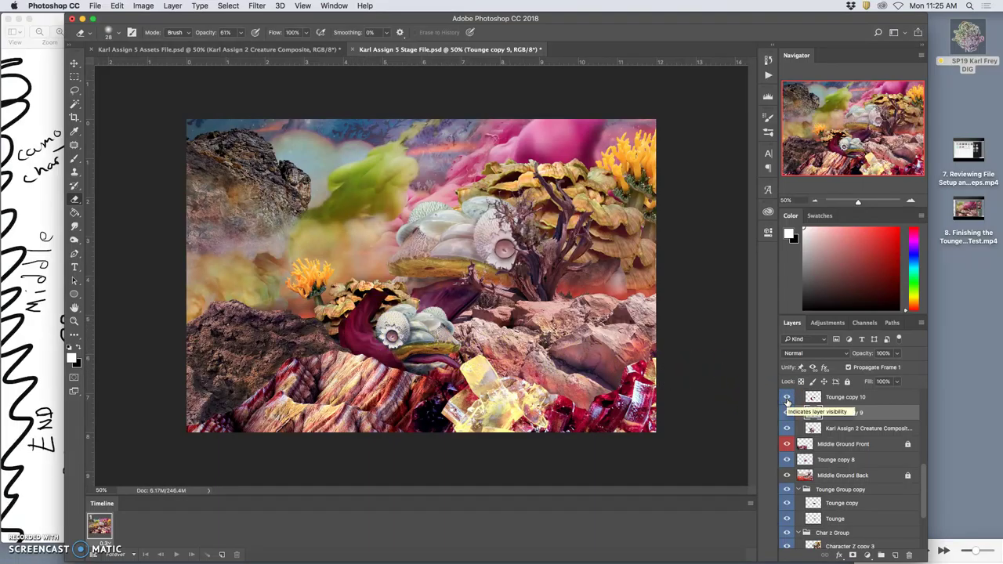
left_click(819, 397)
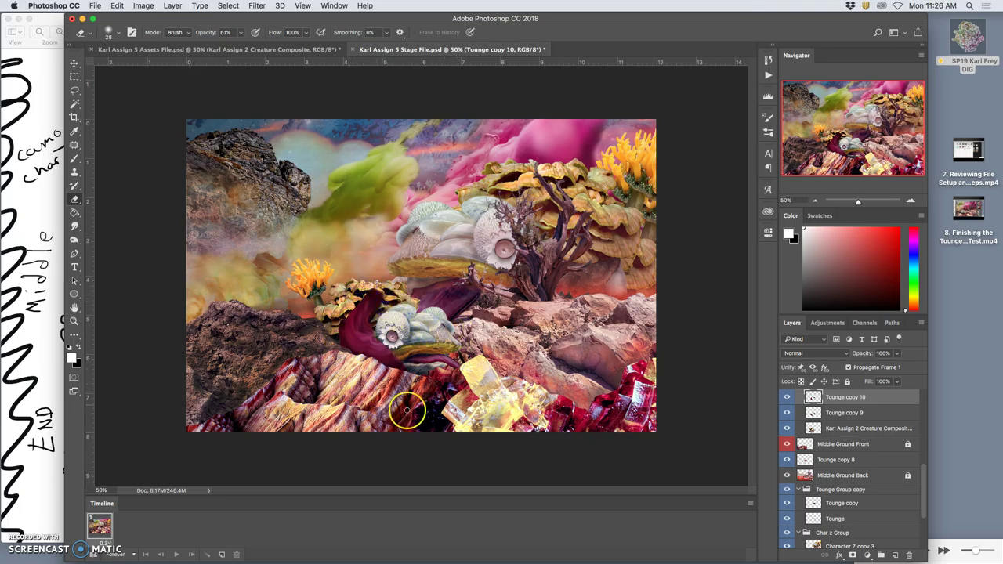
left_click(382, 343)
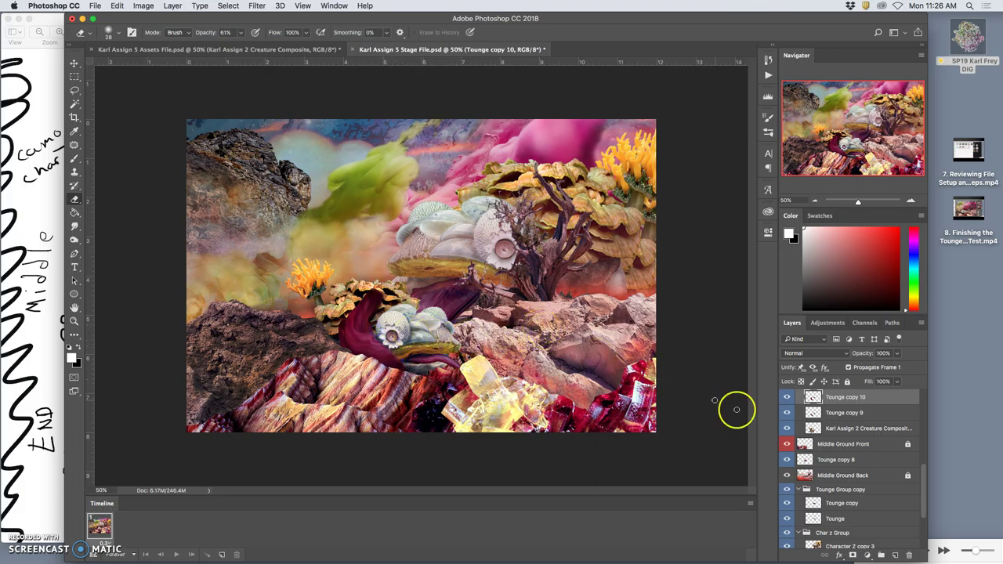
Check which creature the composite layer below the tongue copies holds by toggling its visibility, and duplicate that layer.
left_click_drag(845, 400, 841, 437)
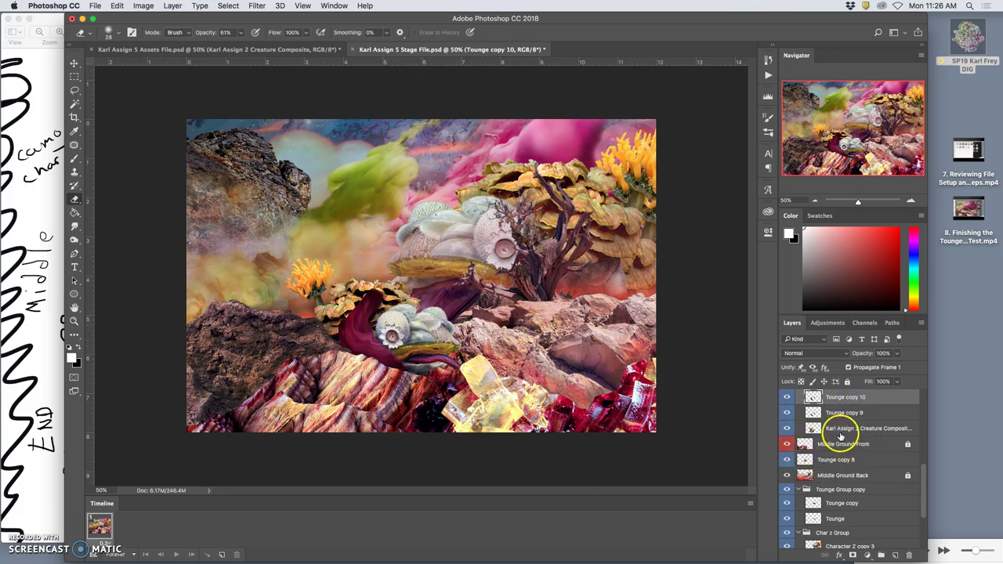
left_click(787, 428)
left_click(787, 429)
left_click(829, 429)
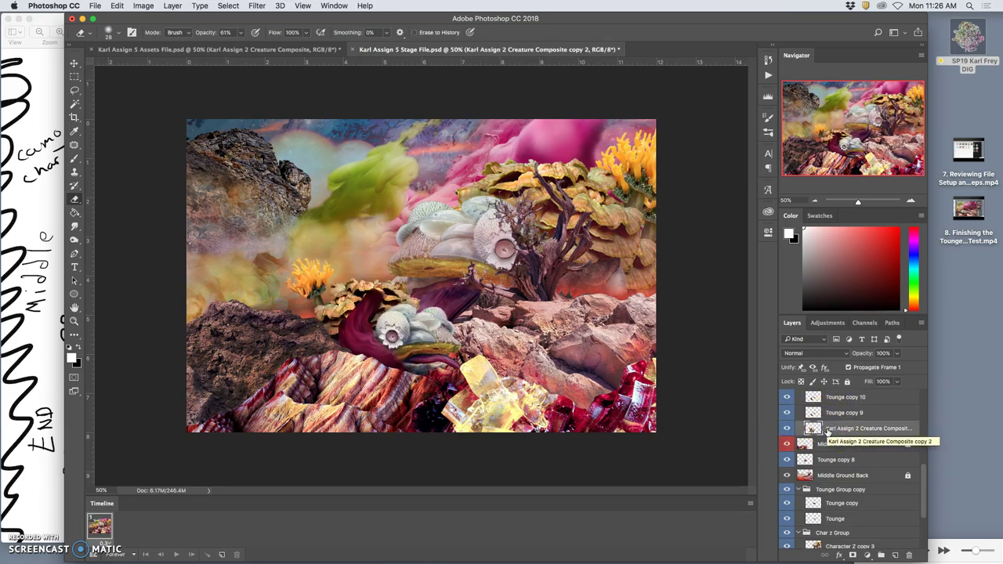
key("super+j")
Label the duplicated foreground creature layer red and move the blue original above it.
left_click(847, 435)
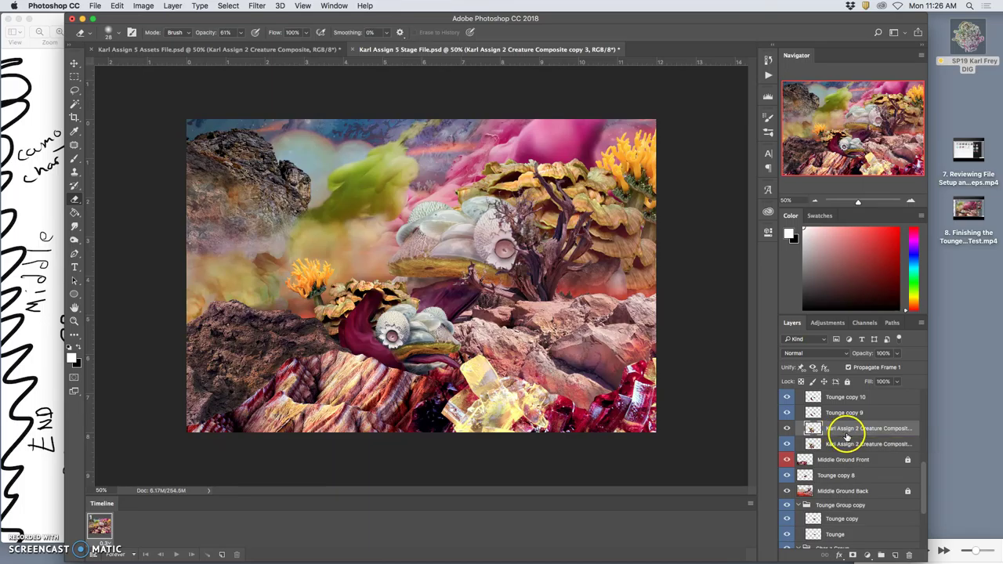
right_click(798, 429)
left_click(816, 461)
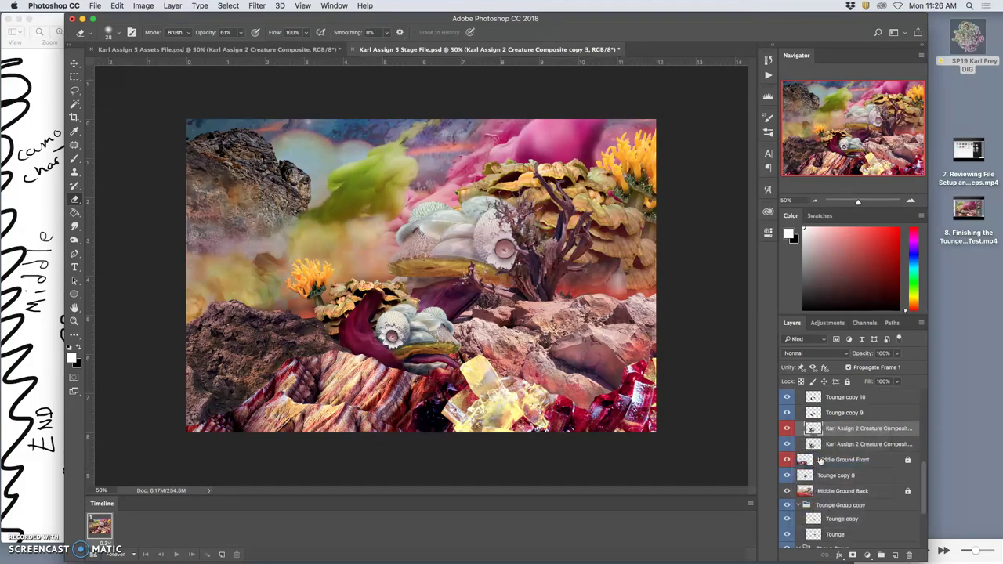
left_click_drag(831, 447, 823, 424)
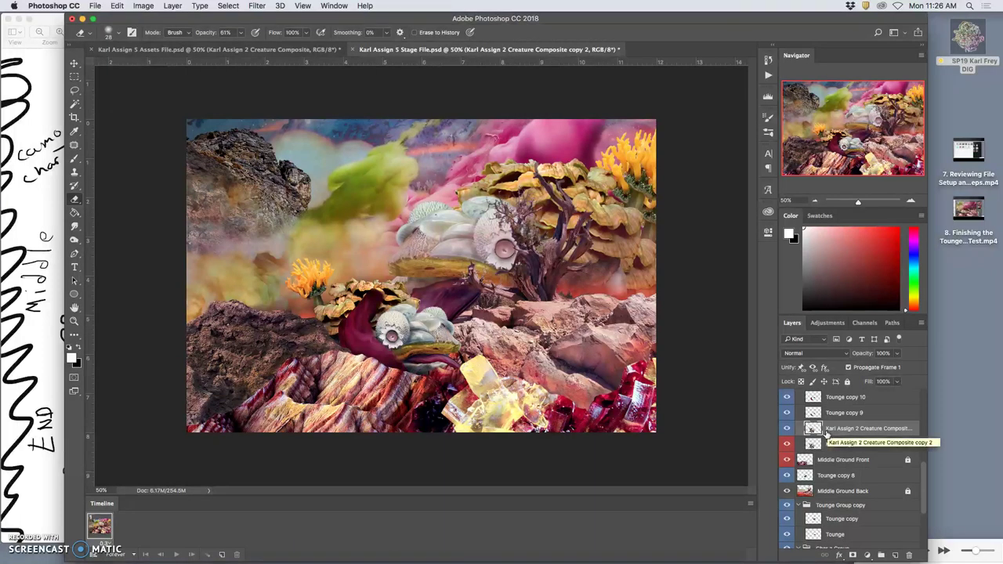
Try to scale down Tounge copy 9 together with the blue-labelled foreground creature layer.
scroll(843, 439, "up", 3)
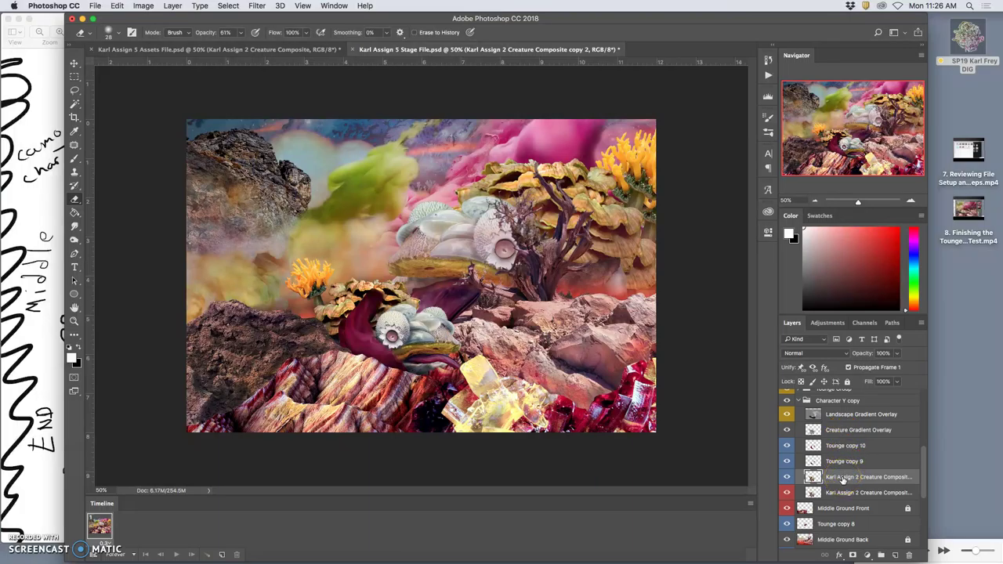
mouse_move(843, 480)
left_mouse_down()
mouse_move(830, 439)
mouse_move(832, 482)
left_mouse_up()
left_click(850, 445, "shift")
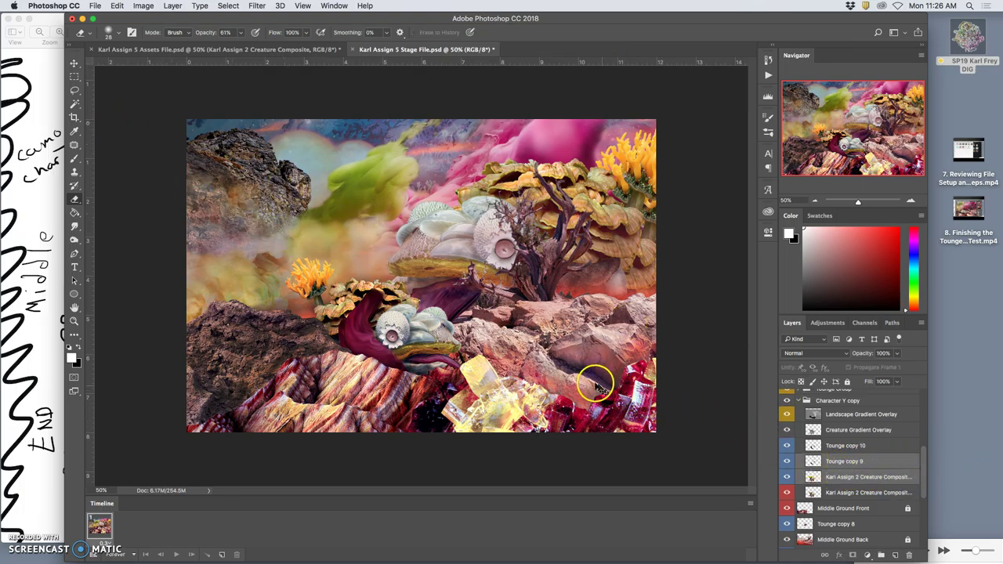
key("ctrl+t")
left_click_drag(288, 409, 301, 403)
left_click_drag(481, 401, 480, 392)
key("Return")
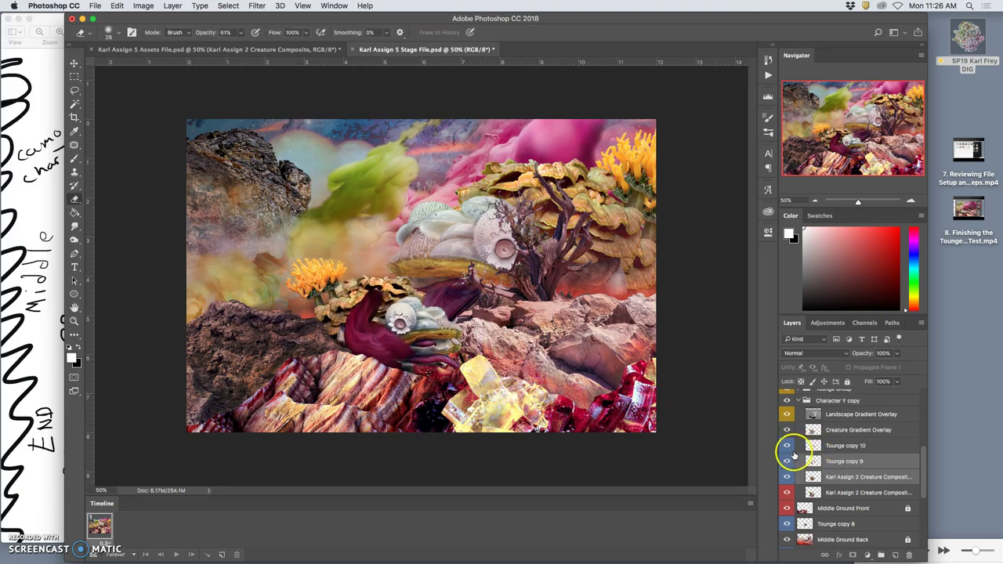
Undo the scaling of Tounge copy 9 and its creature layer, and leave Tounge copy 10 visible.
left_click(787, 447)
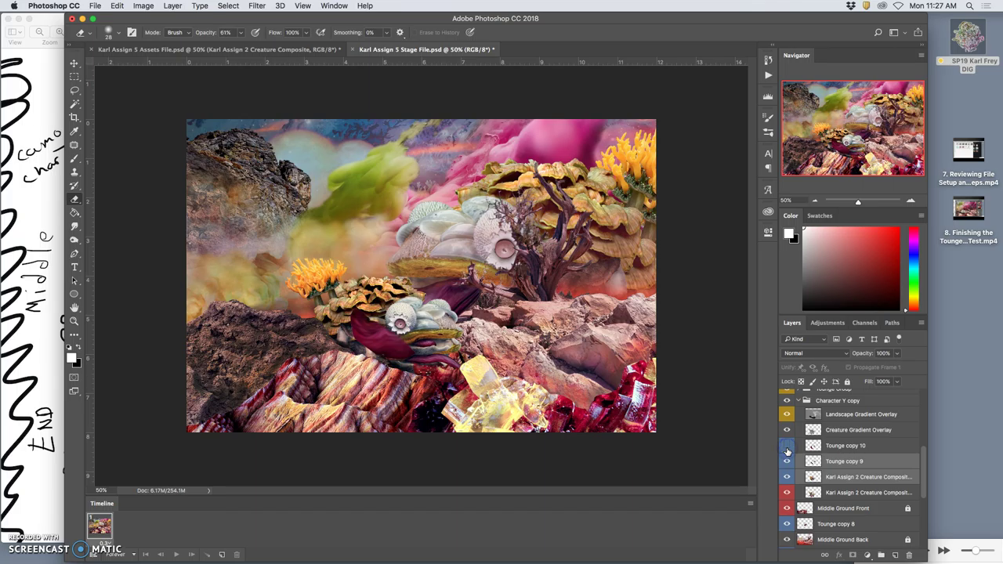
key("super+z")
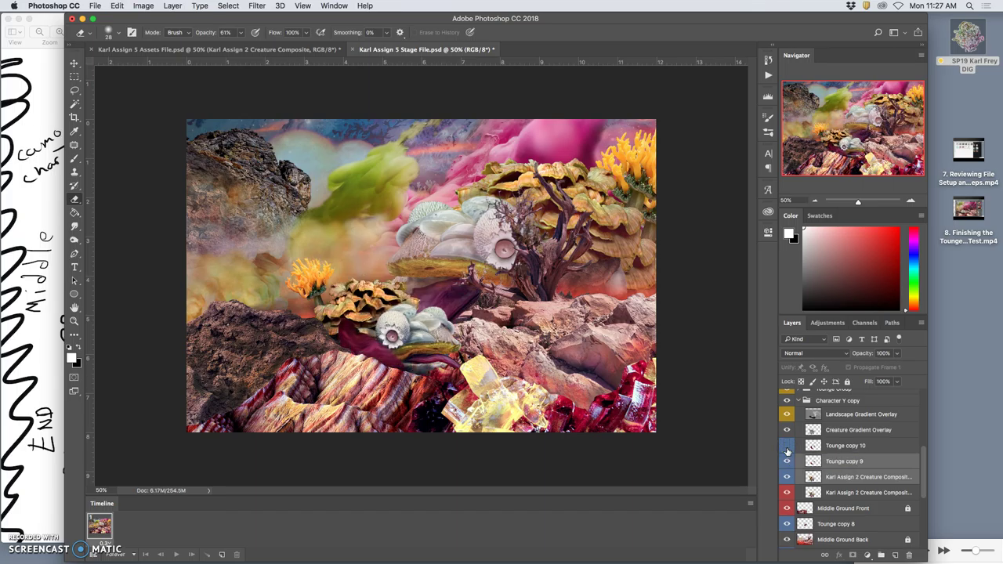
key("alt+super+z")
key("super+z")
left_click(787, 446)
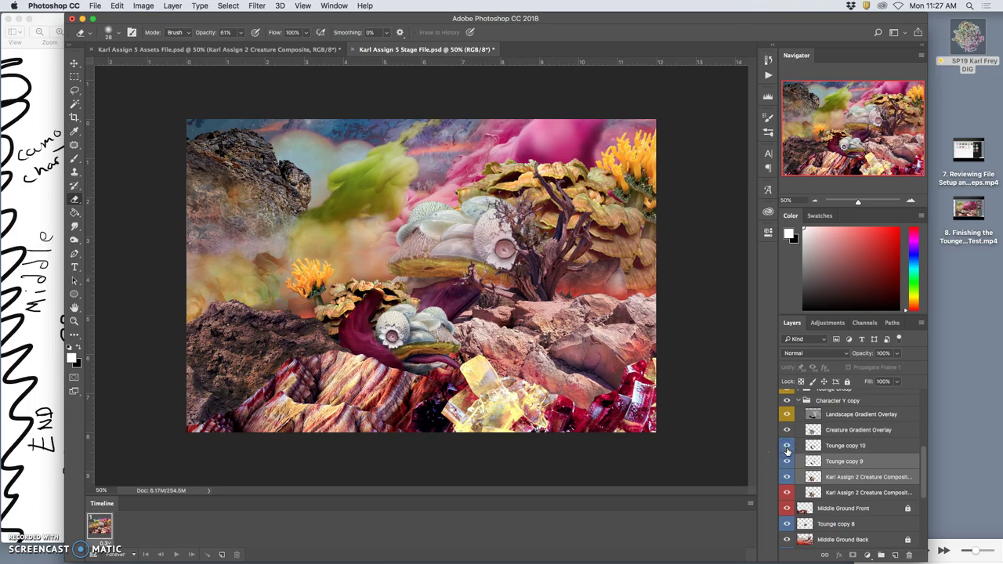
Hide both tongue copies to check the blue-labelled creature layer below them, and show Tounge copy 9 again.
left_click(788, 447)
left_click(787, 462)
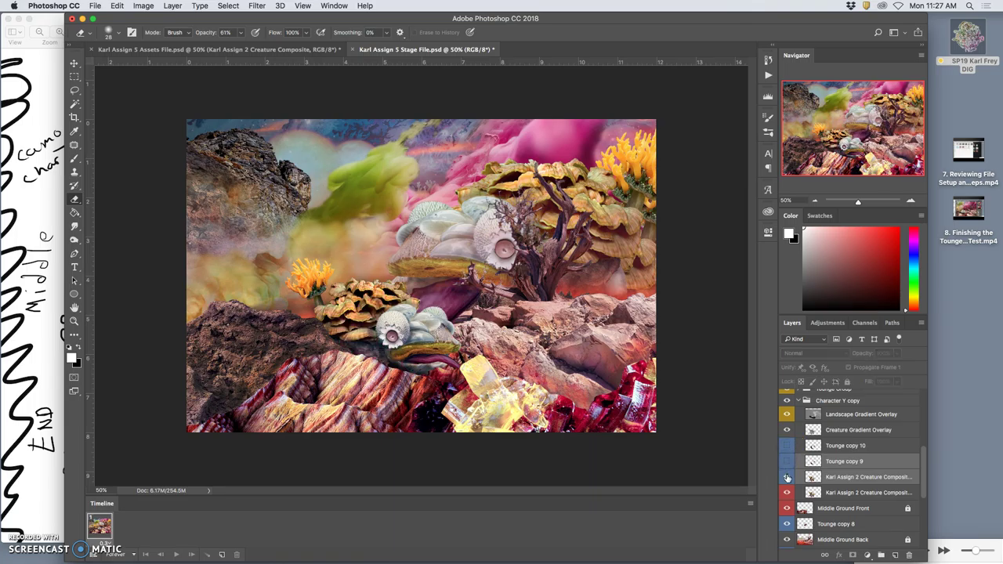
left_click(827, 478)
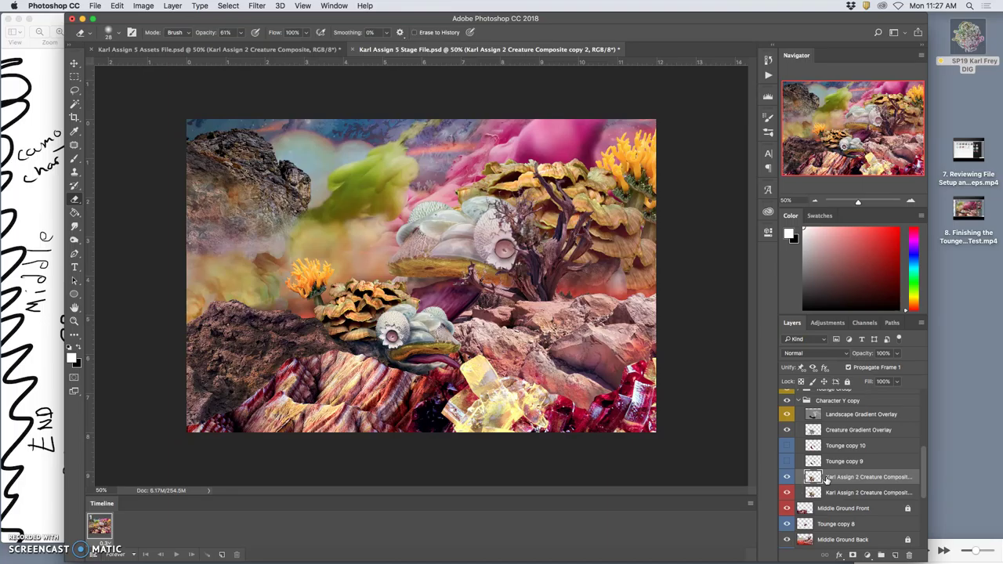
left_click(787, 462)
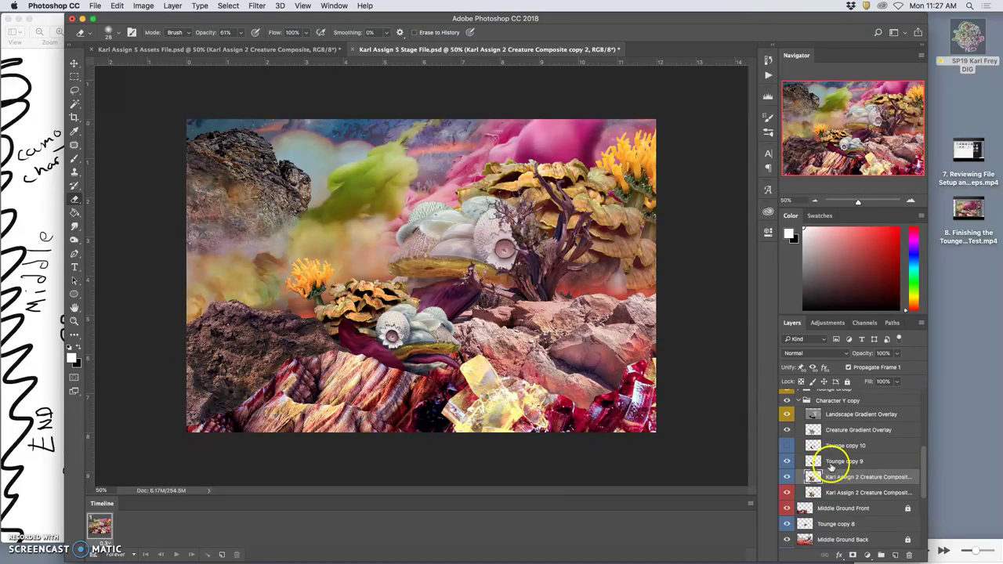
Duplicate the blue-labelled creature layer, place the duplicate between Tounge copy 10 and Tounge copy 9, and show Tounge copy 10.
left_click(831, 448)
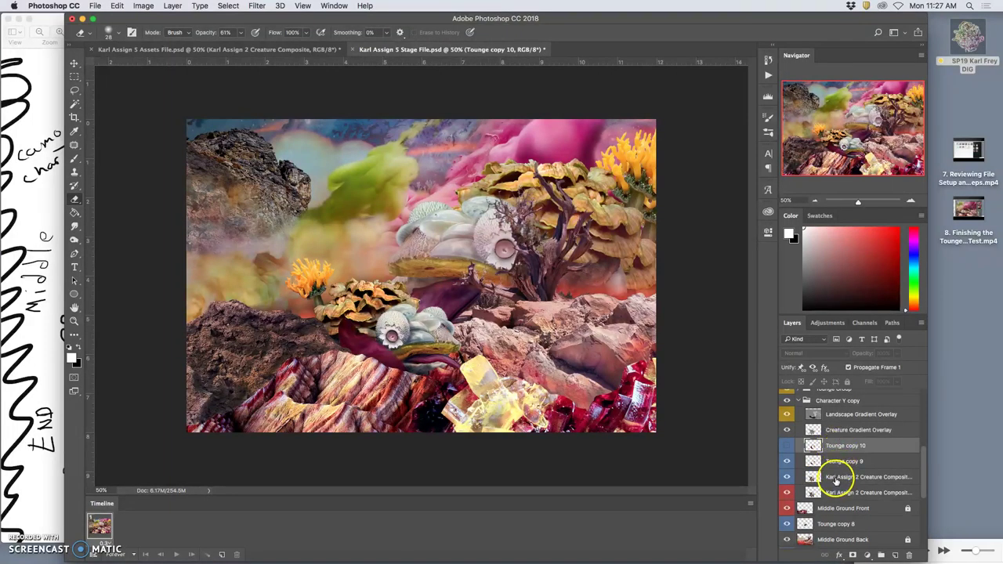
left_click(835, 477)
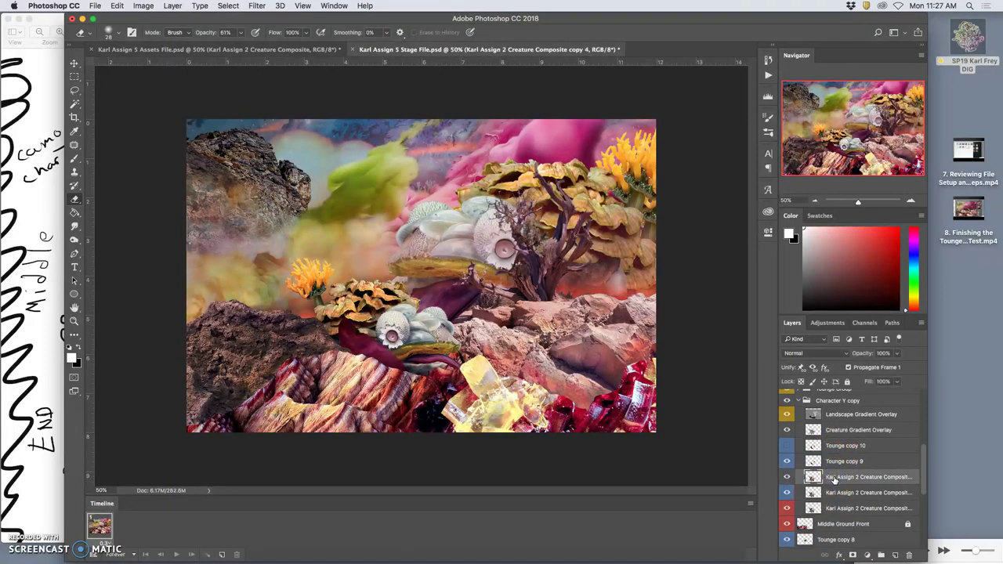
left_click_drag(835, 477, 787, 452)
left_click(787, 446)
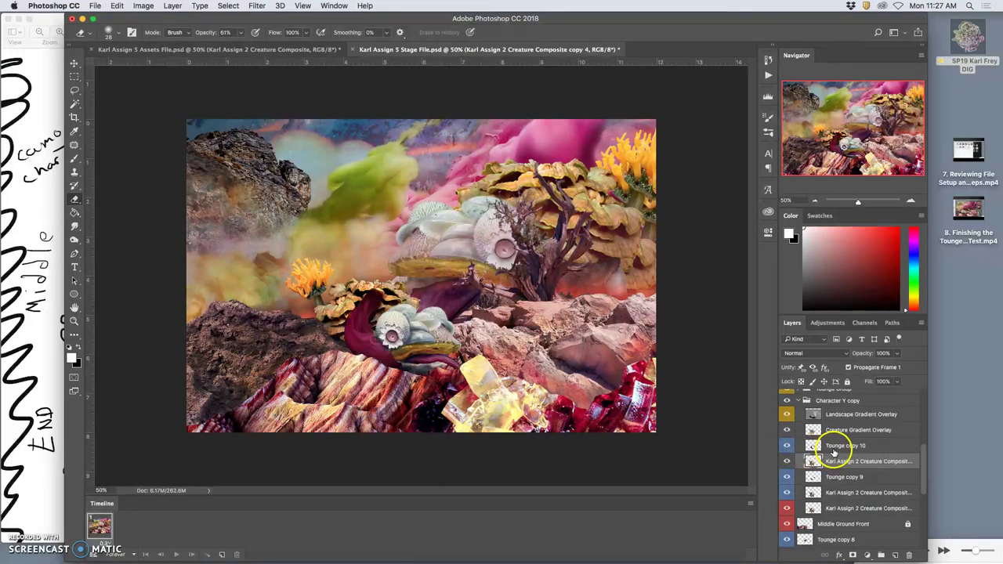
Scale down Tounge copy 10 and the creature duplicate below it together, shrinking them toward the background creature.
left_click(833, 447, "shift")
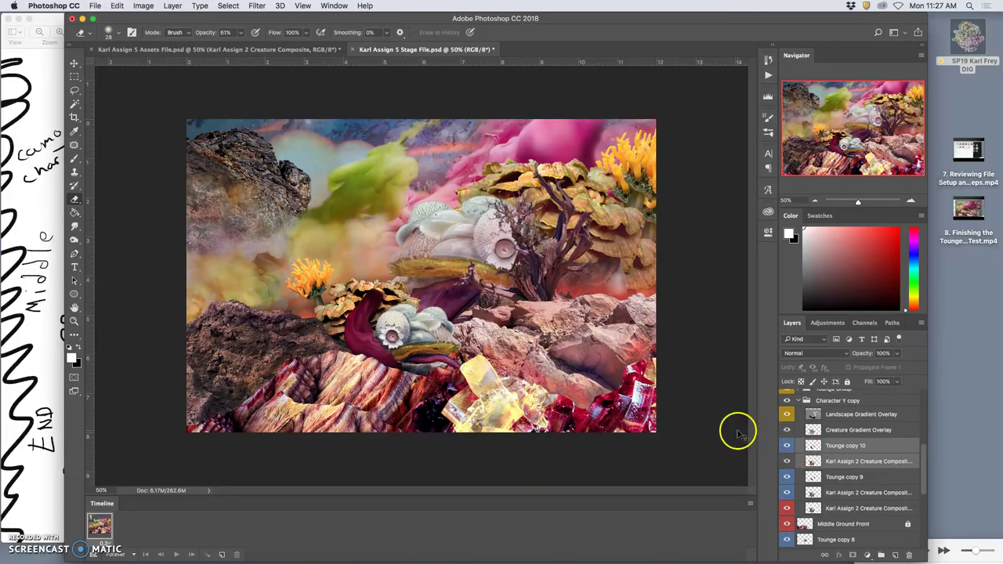
key("super+t")
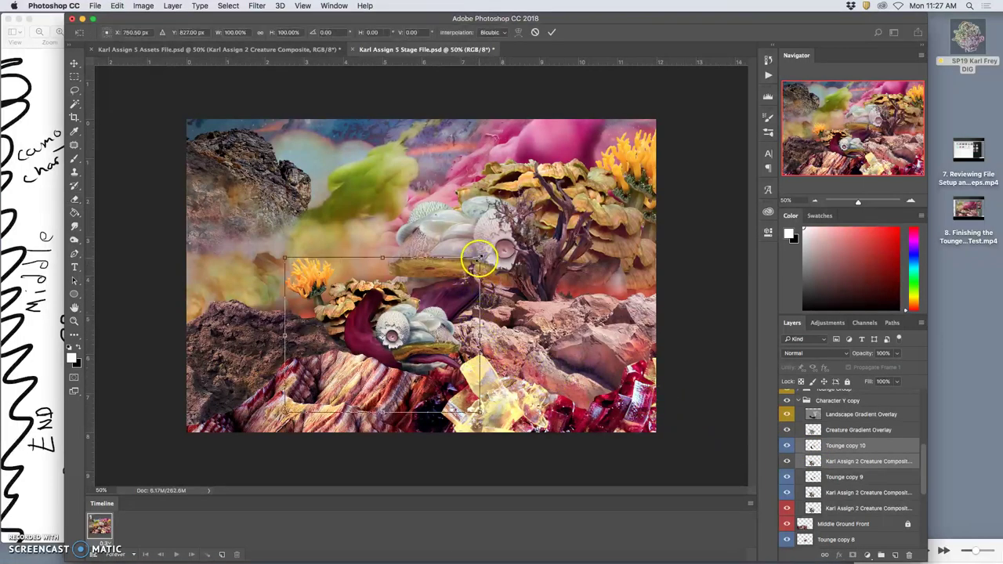
left_click_drag(284, 410, 311, 394)
key("Return")
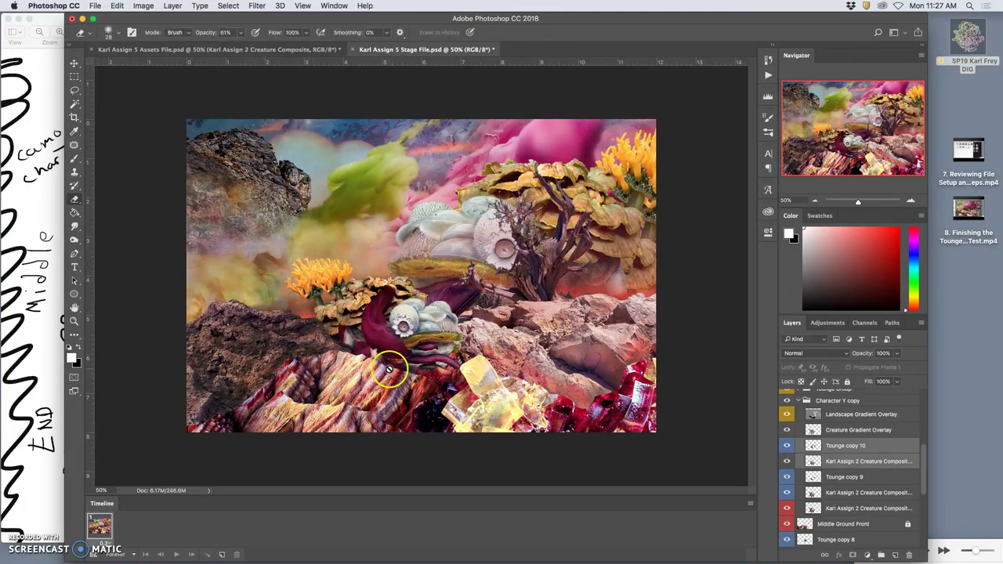
Clone out the light spot on the tongue in Tounge copy 10 using a small 15 px Clone Stamp brush.
left_click(849, 475)
left_click(840, 447)
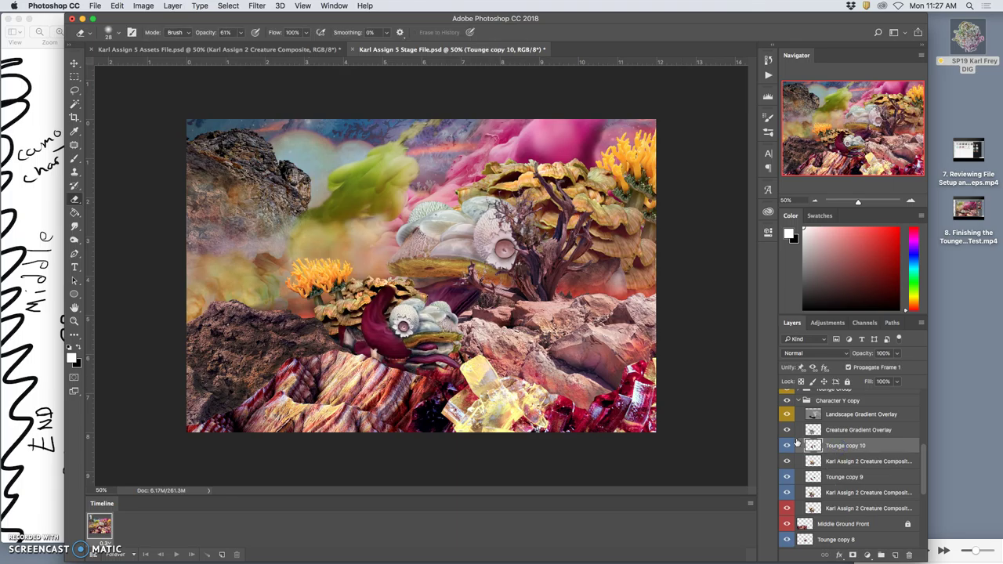
left_click(75, 172)
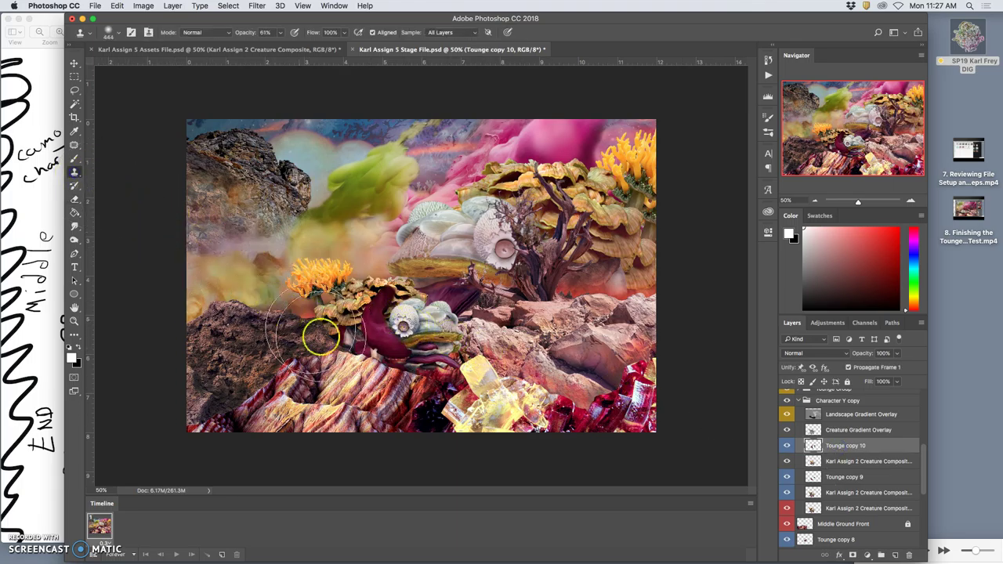
left_click(119, 33)
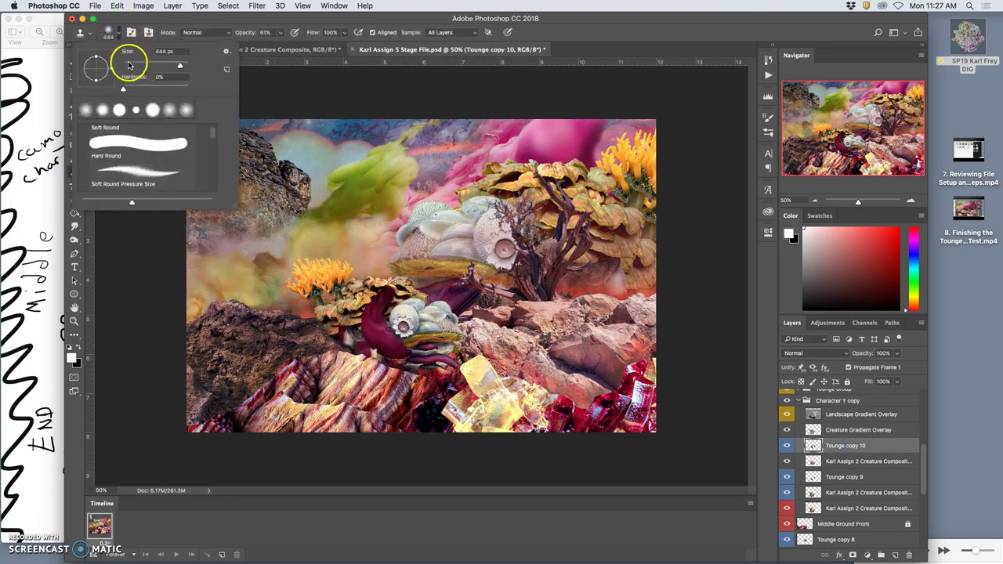
left_click(128, 65)
left_click(385, 355)
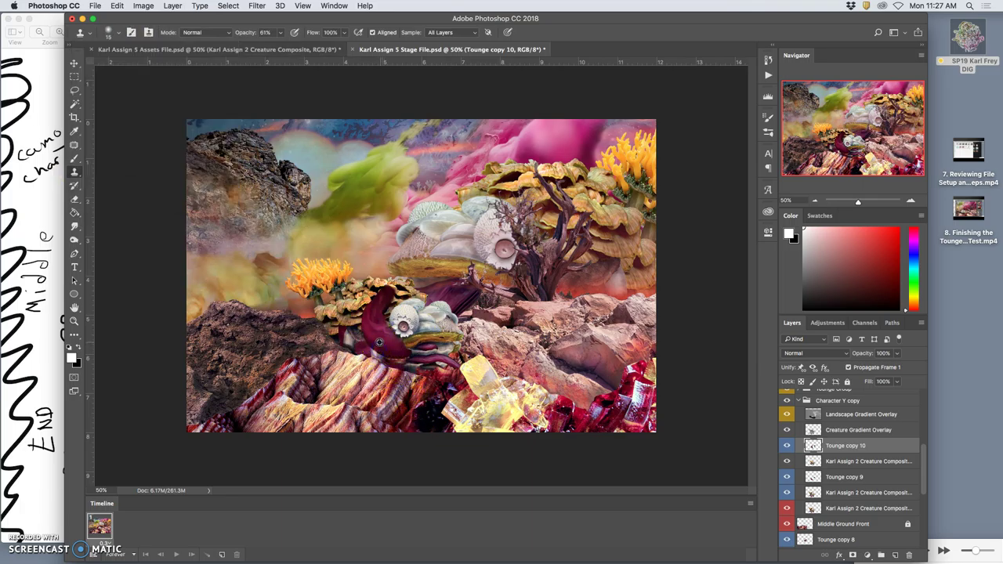
left_click(375, 346)
Merge Tounge copy 10 with the creature duplicate below it and label the merged layer orange.
left_click(846, 463, "shift")
key("super+e")
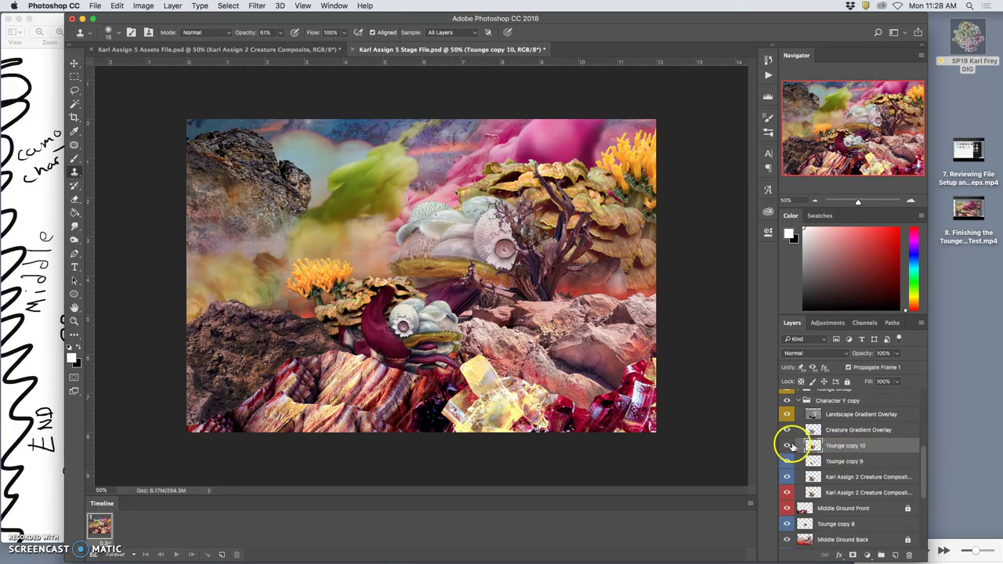
right_click(788, 445)
left_click(822, 494)
left_click(845, 448)
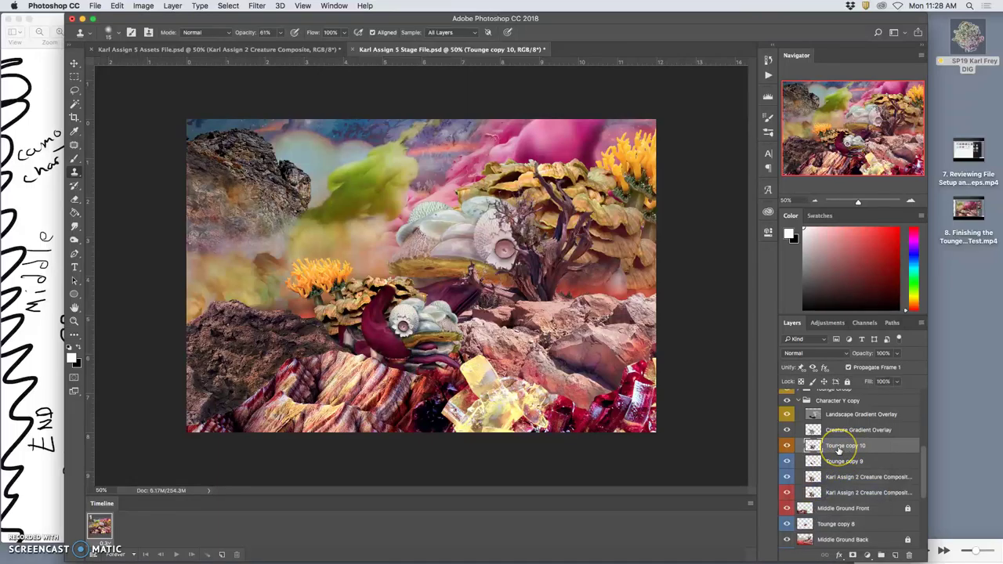
Duplicate the merged Tounge copy 10 layer and scale the duplicate to about 71%, toward the background creature's mouth.
key("super+j")
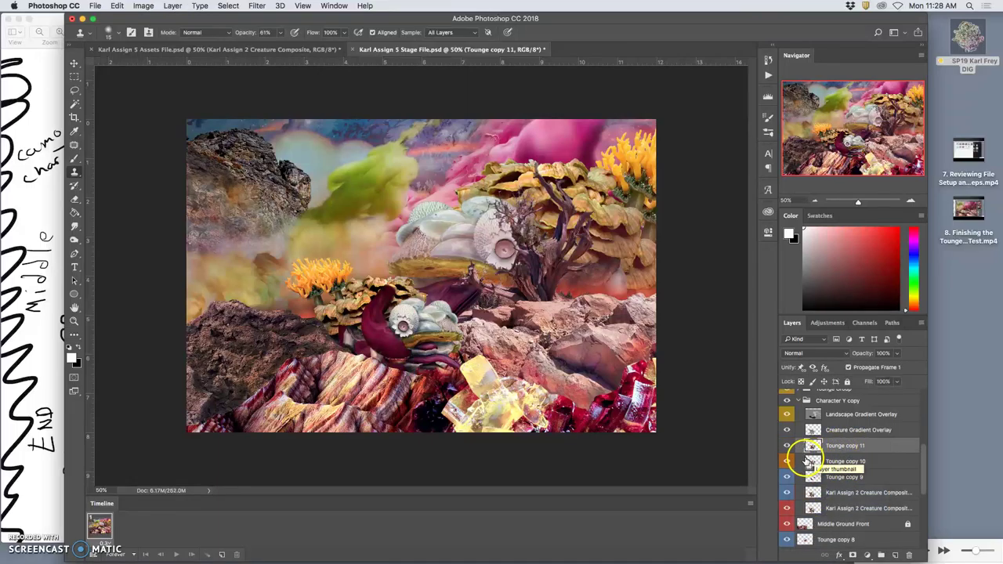
key("super+t")
left_click_drag(310, 394, 359, 352)
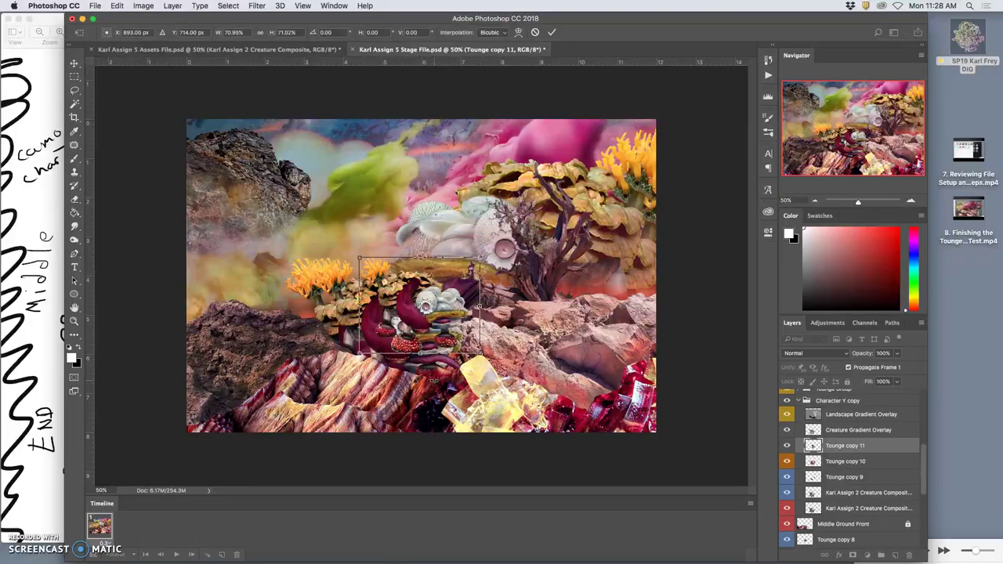
key("Return")
Touch up the area beneath the creature's mouth on Tounge copy 11 with the Clone Stamp.
key("s")
key("super+equal")
key("super+equal")
scroll(455, 382, "down", 5)
left_click(469, 381)
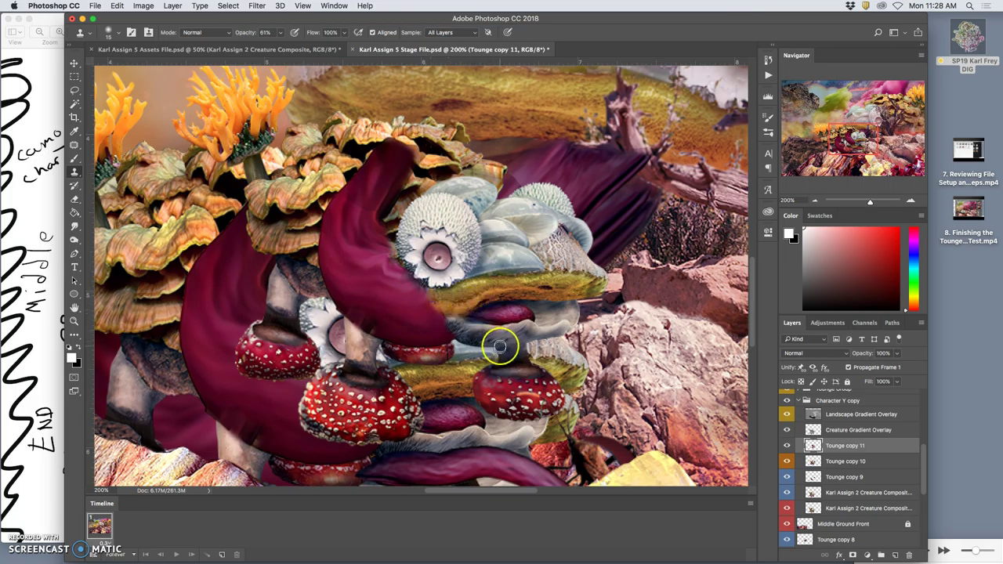
scroll(458, 350, "left", 3)
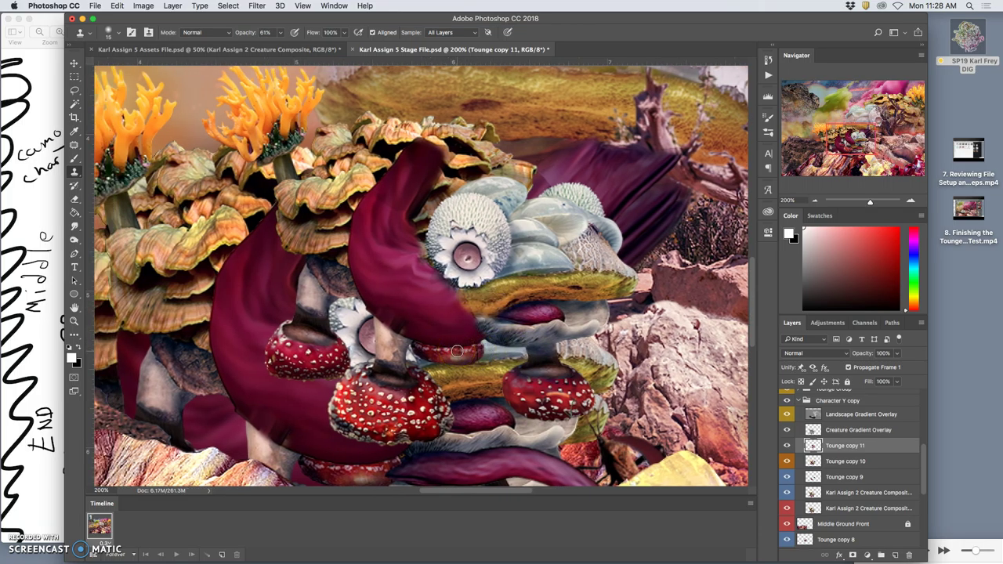
scroll(457, 351, "down", 5)
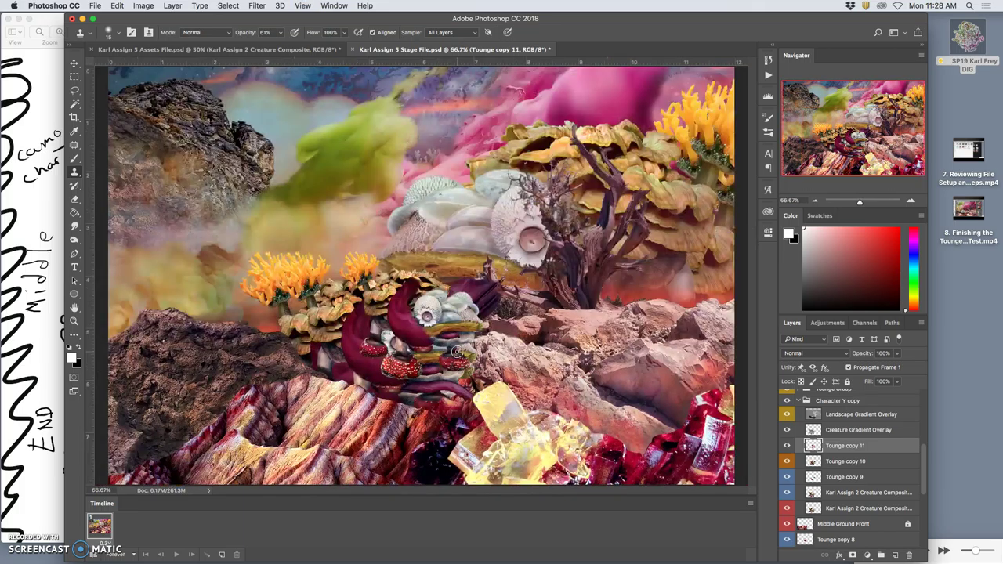
Puppet Warp Tounge copy 11, pinning the creature's body and shifting the tongue base and the coral slightly.
left_click(117, 6)
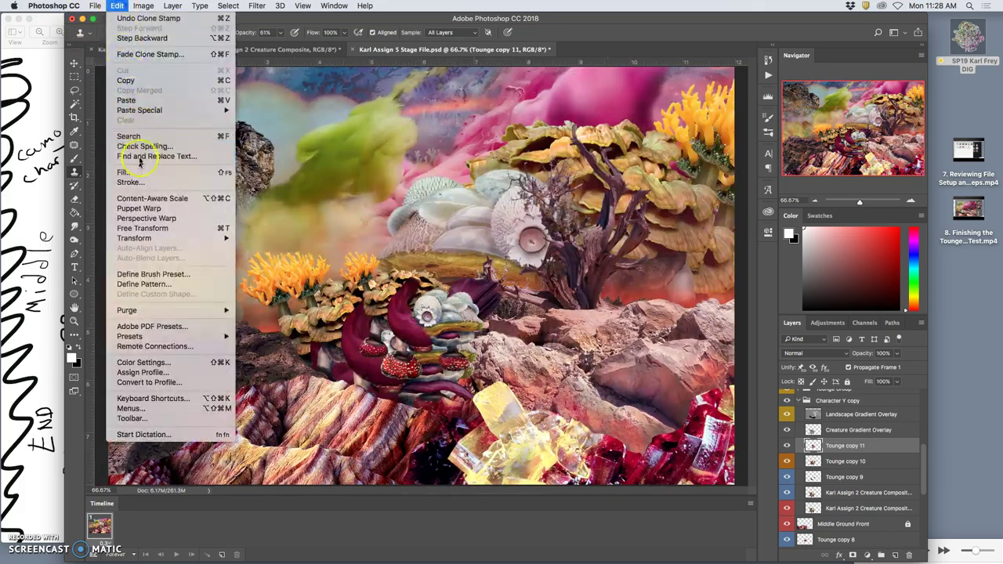
left_click(149, 209)
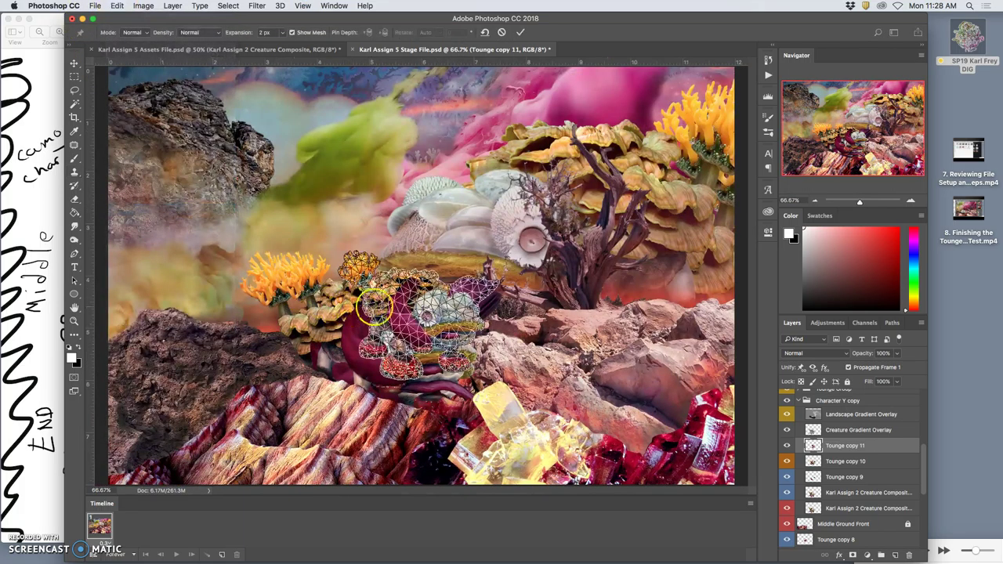
left_click(431, 311)
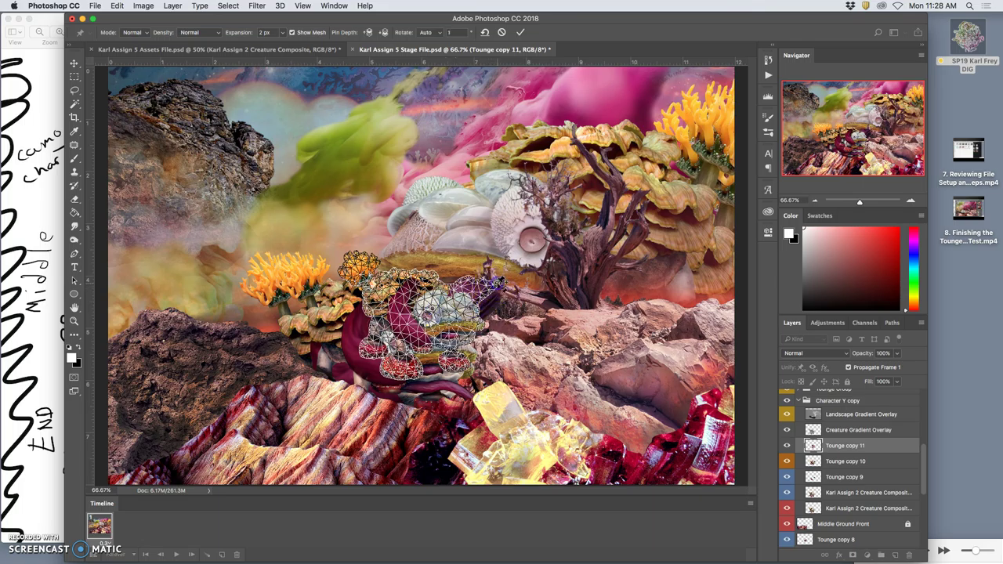
left_click_drag(491, 285, 497, 288)
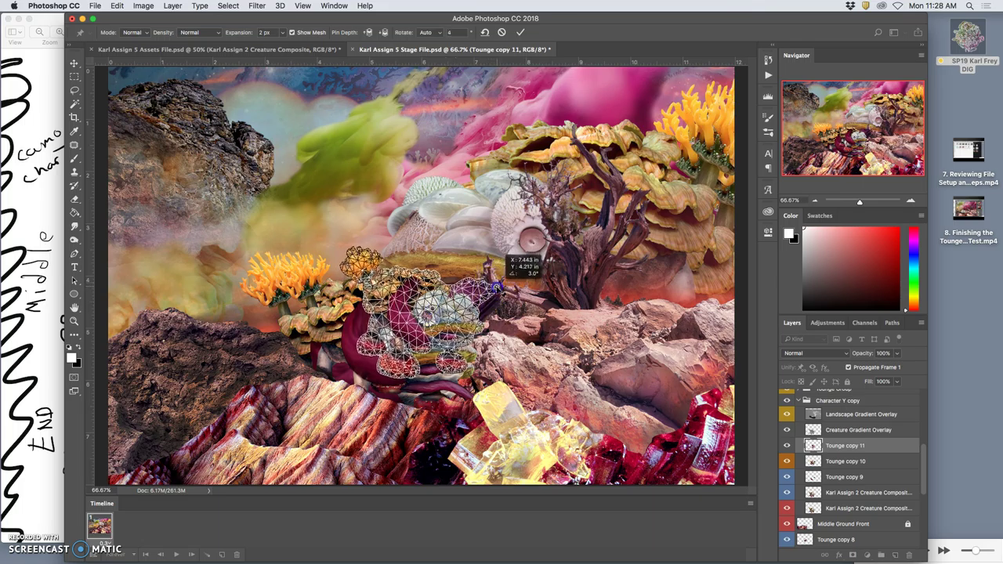
left_click(353, 280)
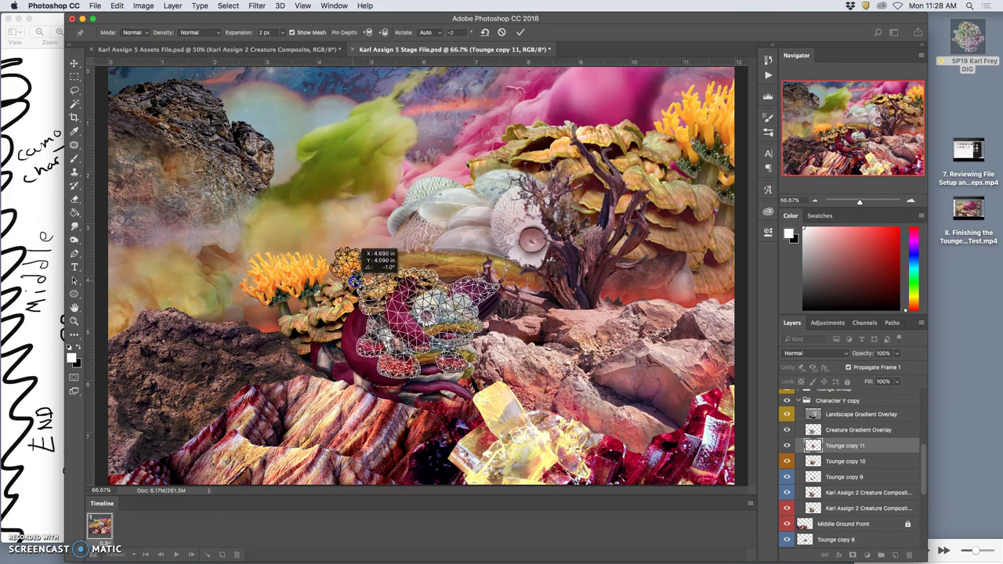